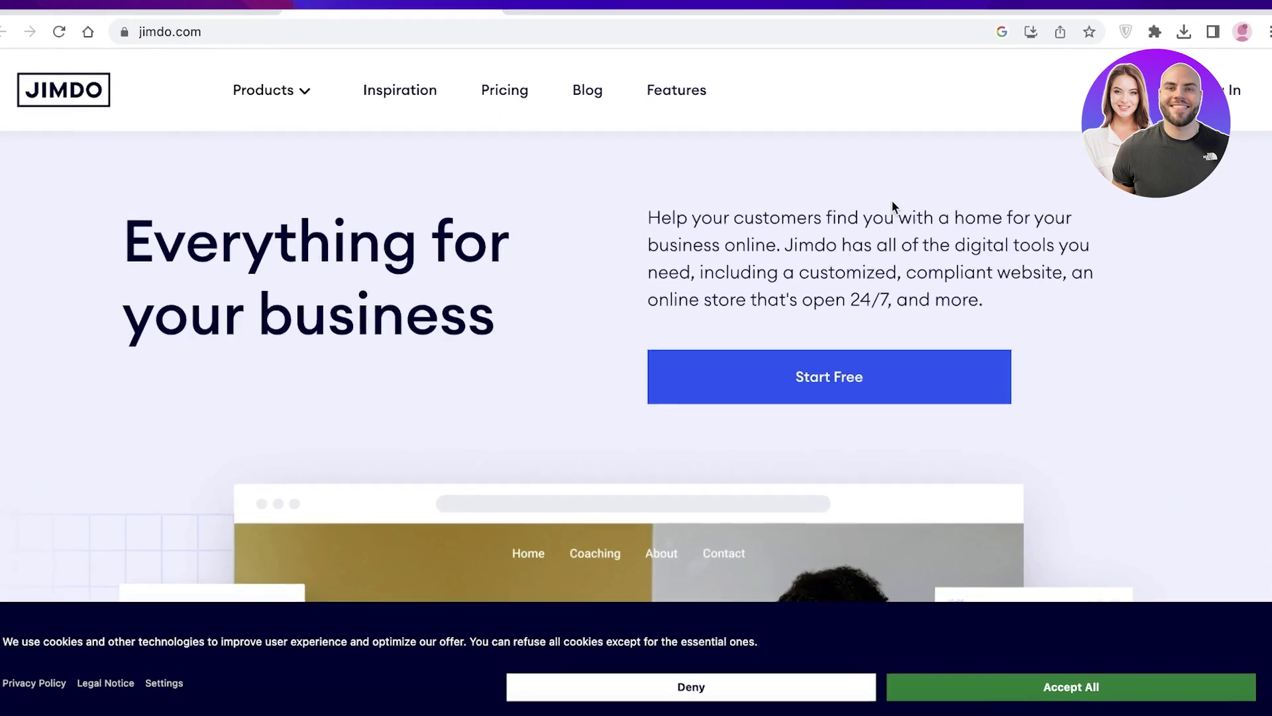
# - Scroll through the jimdo.com home page to review its features
pyautogui.scroll(-6, 912, 165)
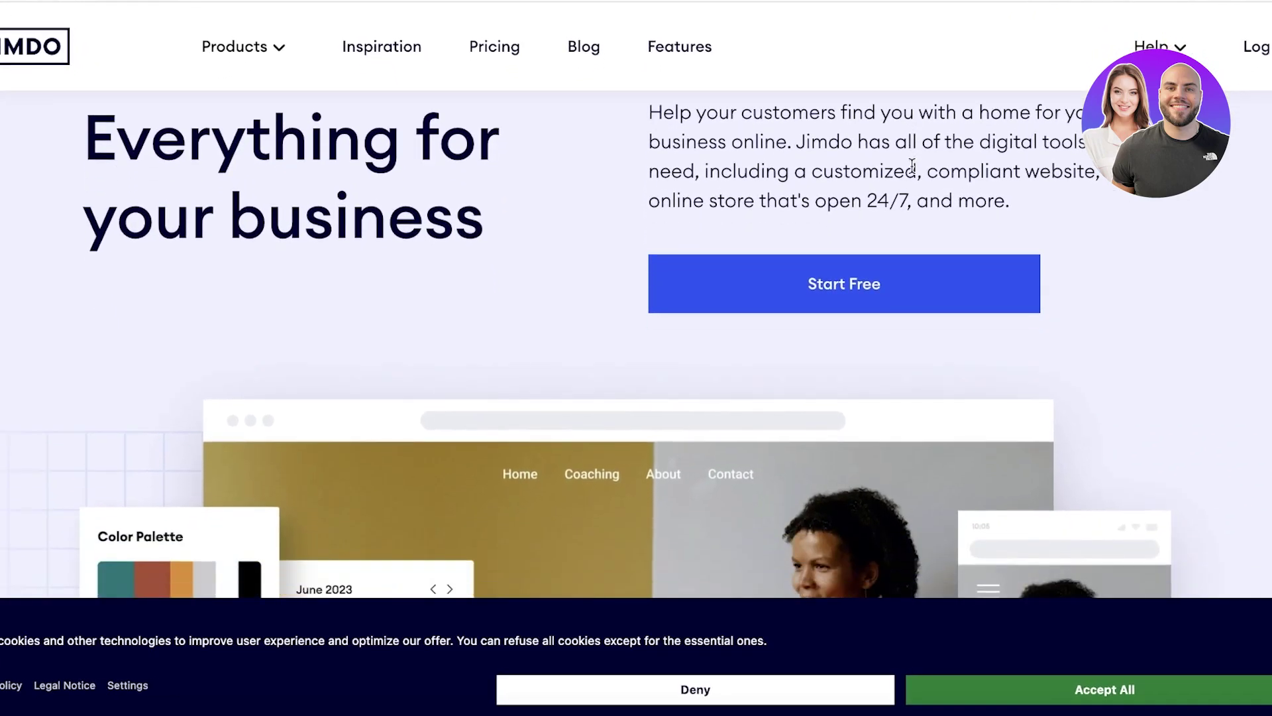
pyautogui.scroll(6, 913, 173)
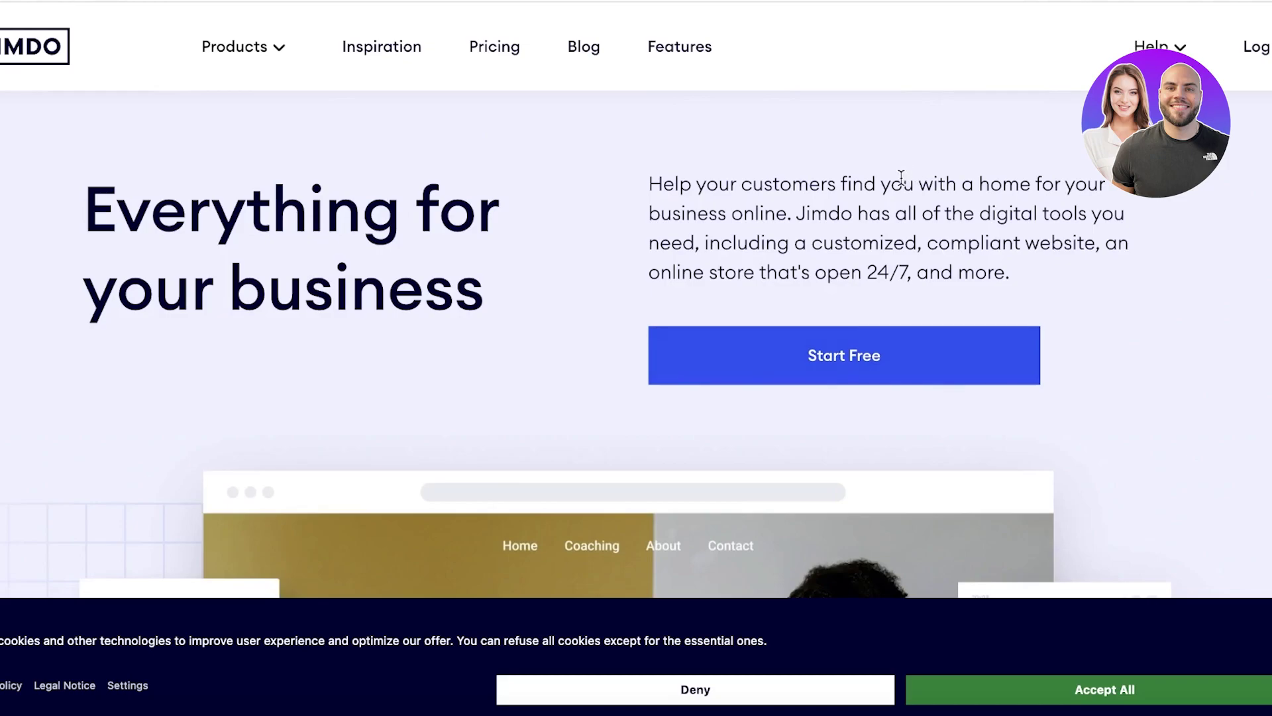
pyautogui.scroll(-3, 899, 179)
pyautogui.scroll(3, 899, 179)
pyautogui.scroll(-5, 899, 179)
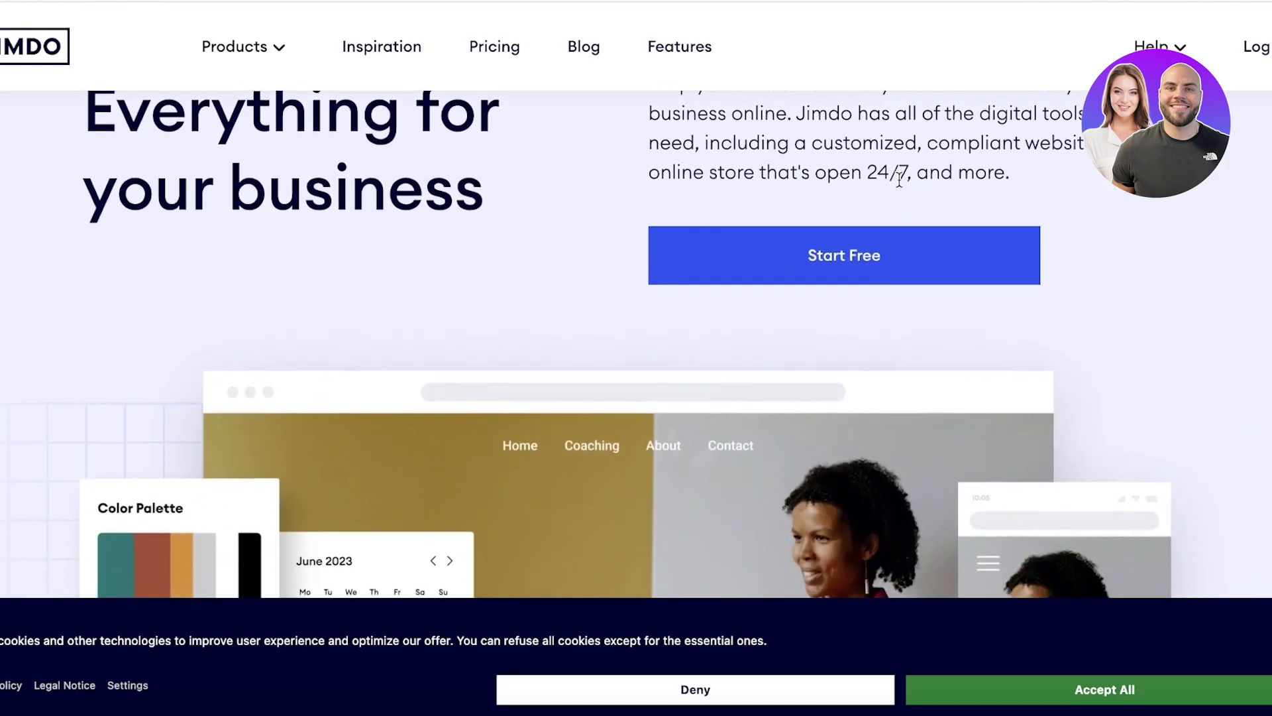
pyautogui.scroll(-15, 899, 179)
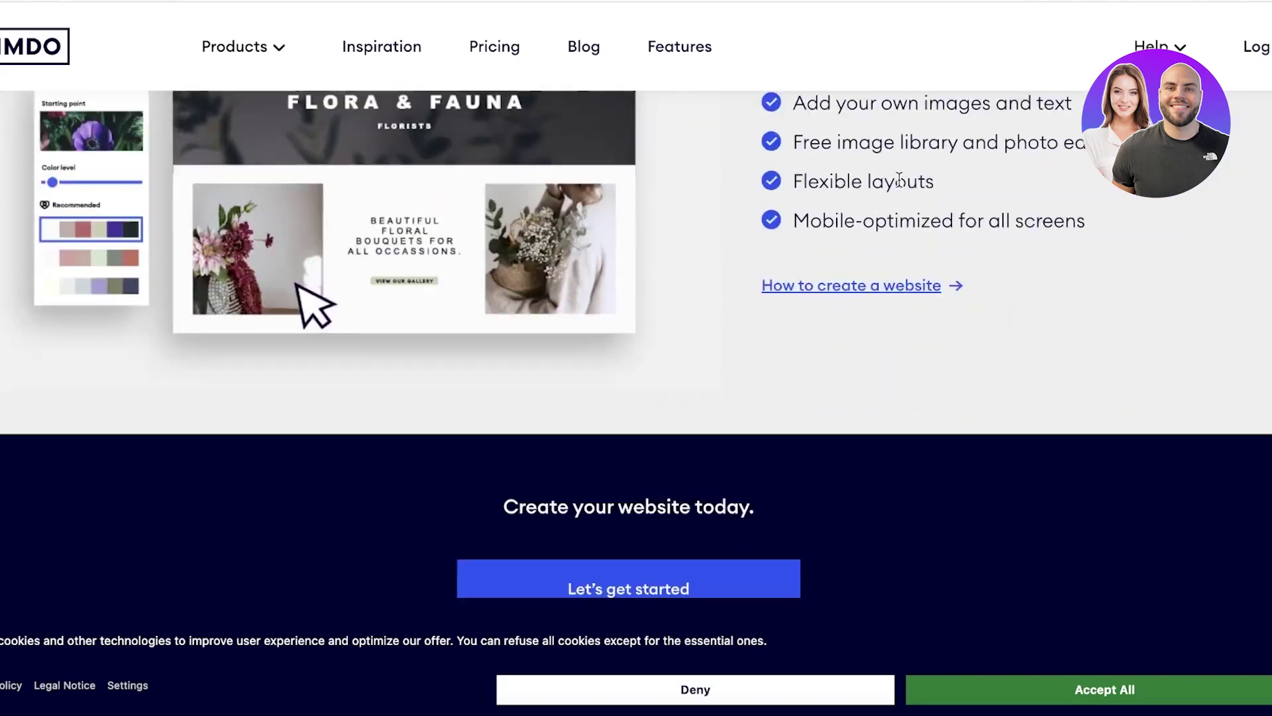
pyautogui.scroll(3, 899, 178)
pyautogui.scroll(8, 899, 179)
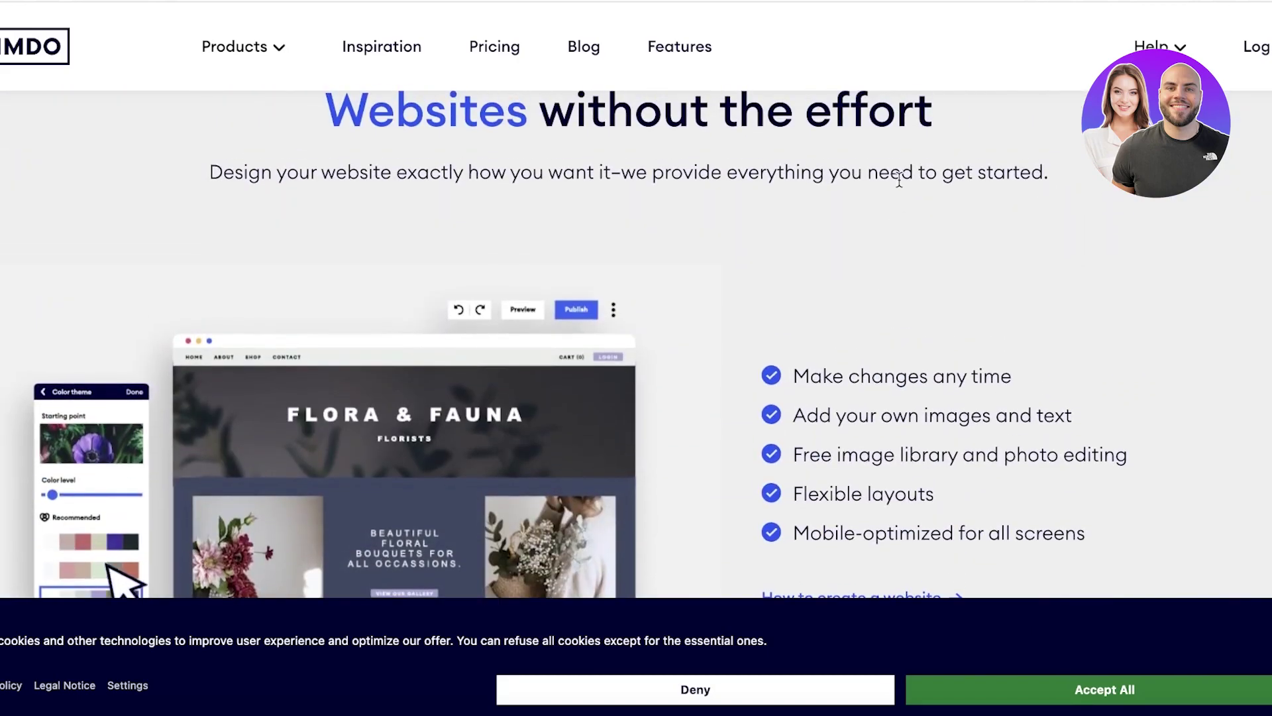
pyautogui.scroll(-8, 899, 179)
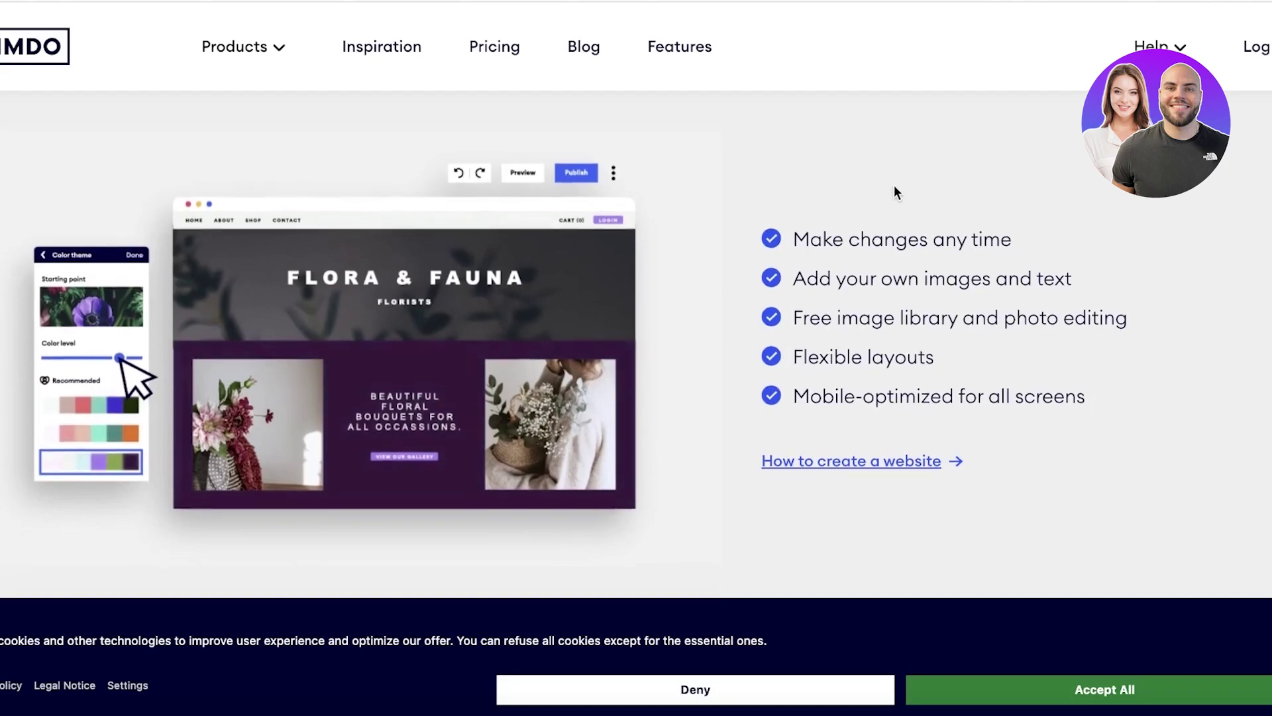
pyautogui.scroll(-5, 895, 188)
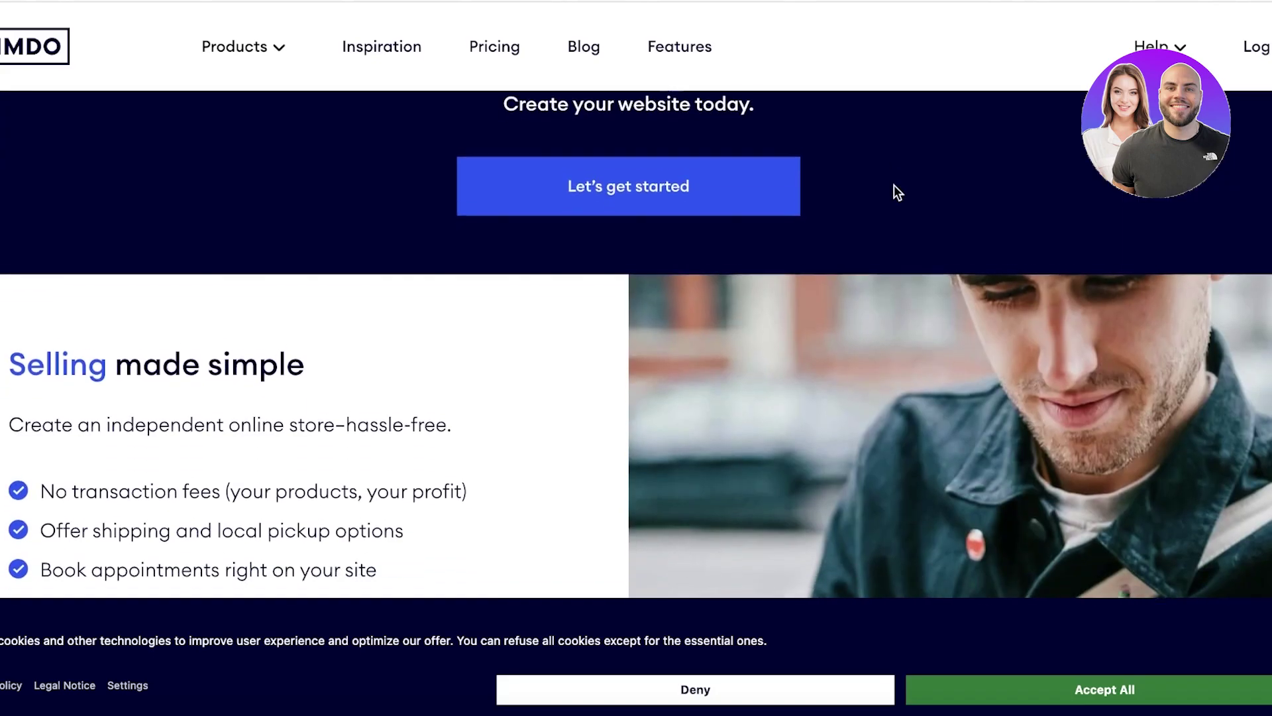
pyautogui.scroll(-2, 894, 186)
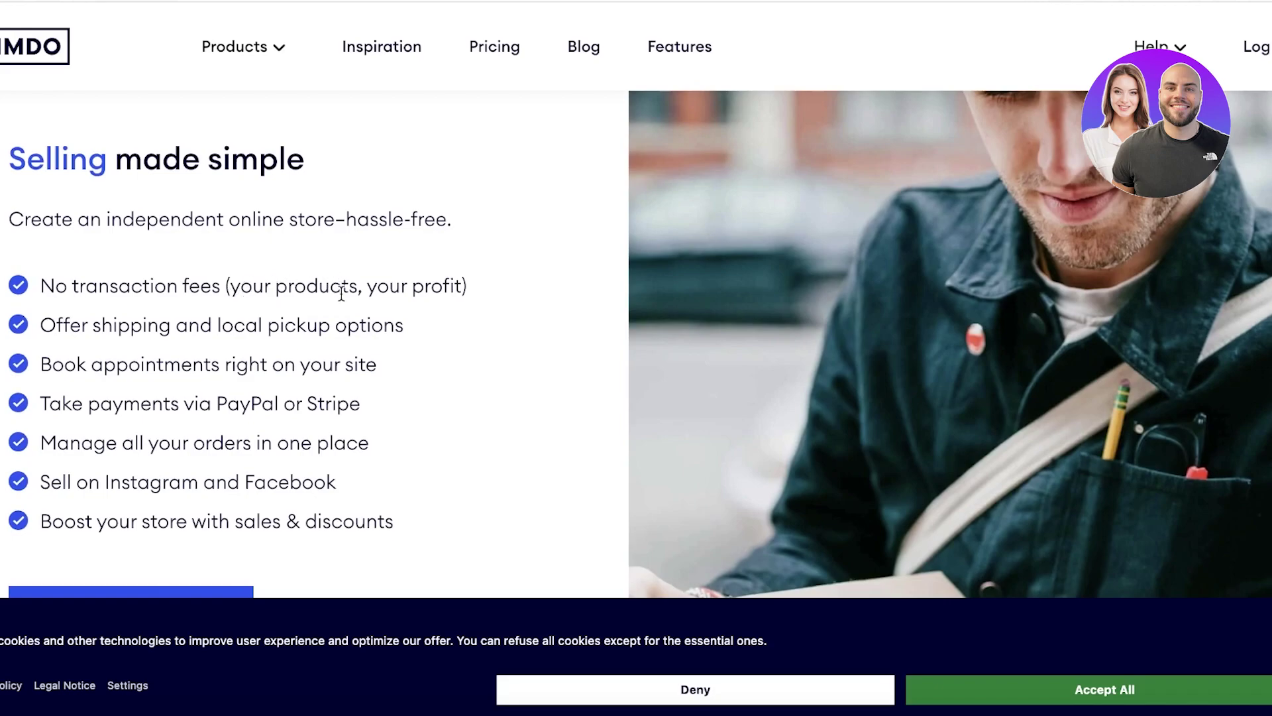
pyautogui.scroll(-1, 431, 275)
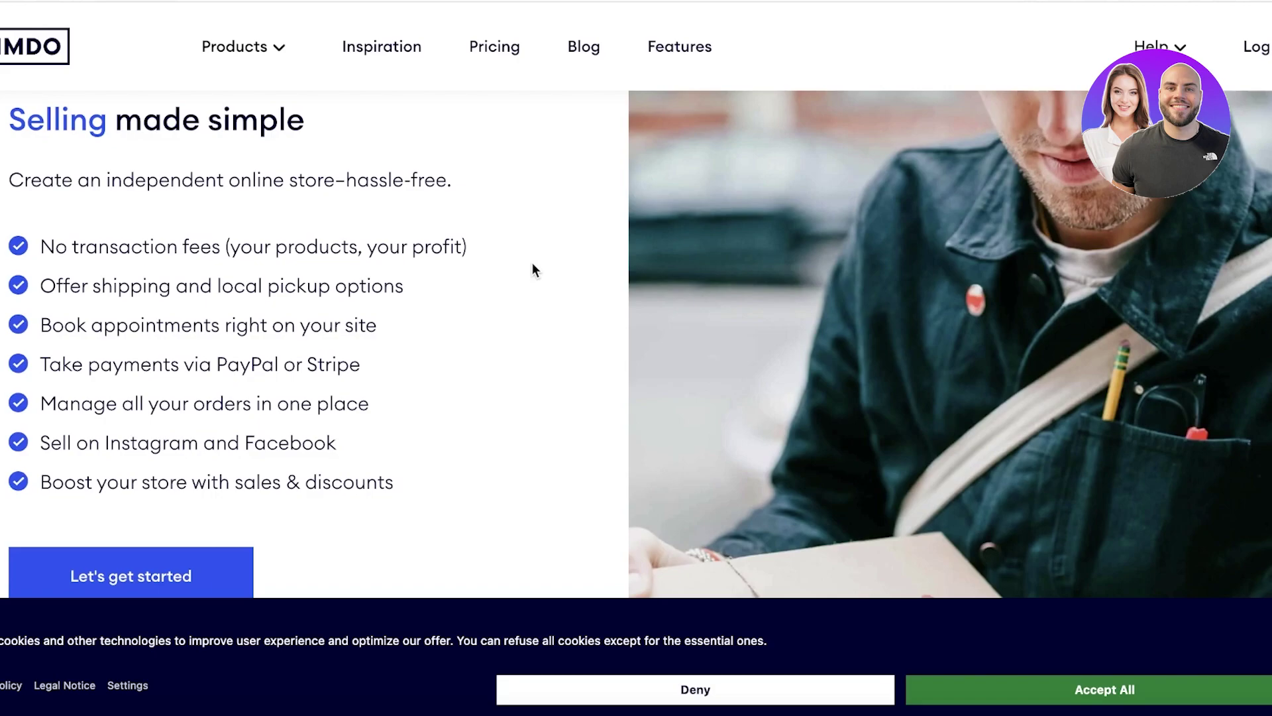
pyautogui.scroll(-1, 529, 266)
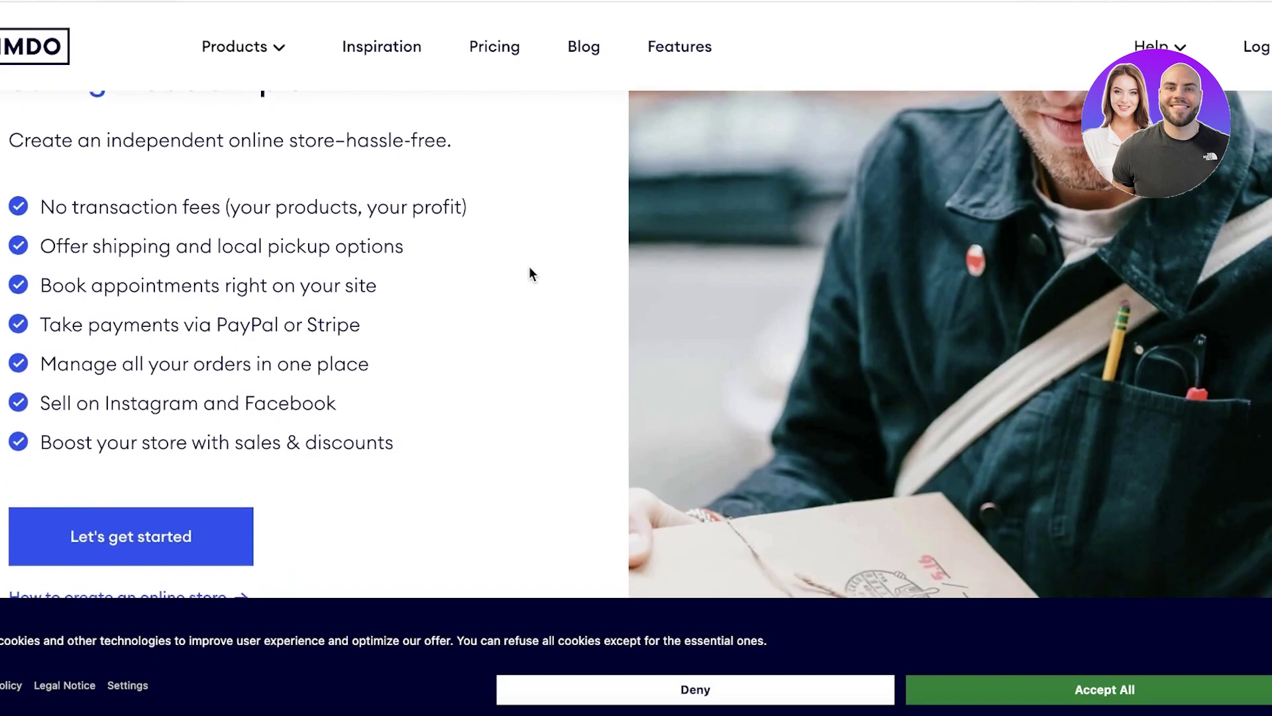
pyautogui.scroll(-1, 520, 277)
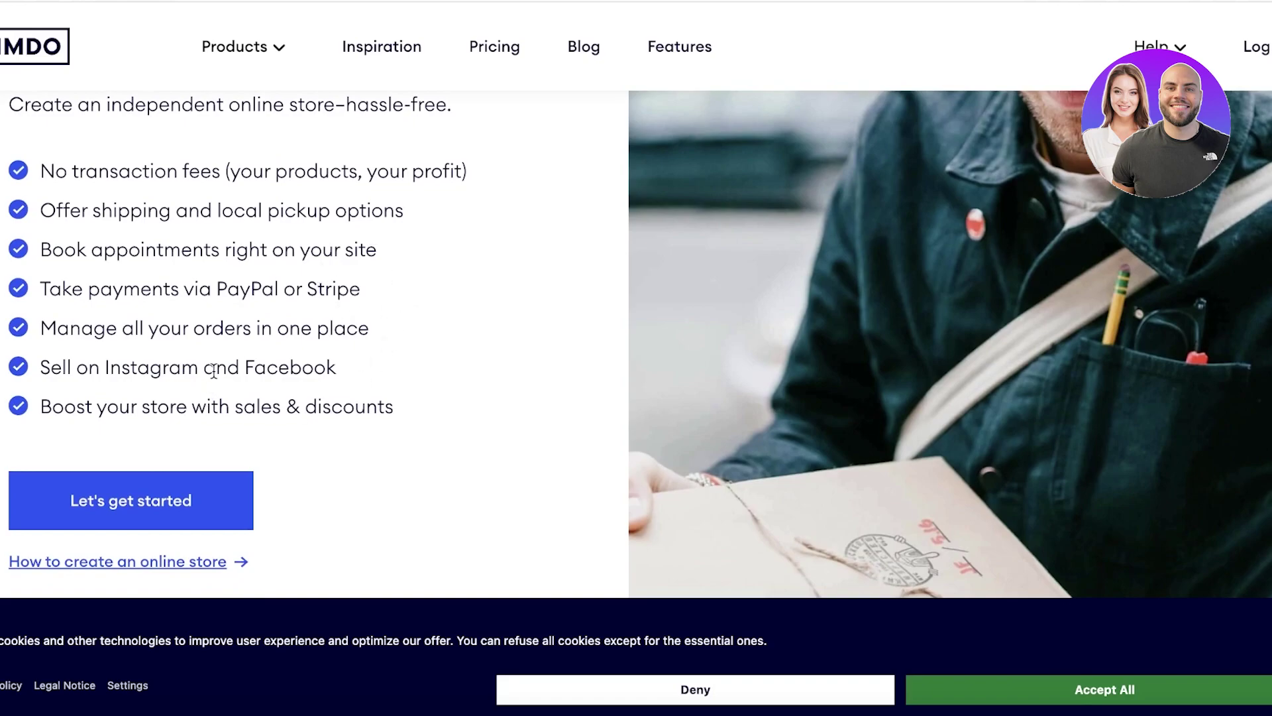
pyautogui.scroll(-15, 213, 371)
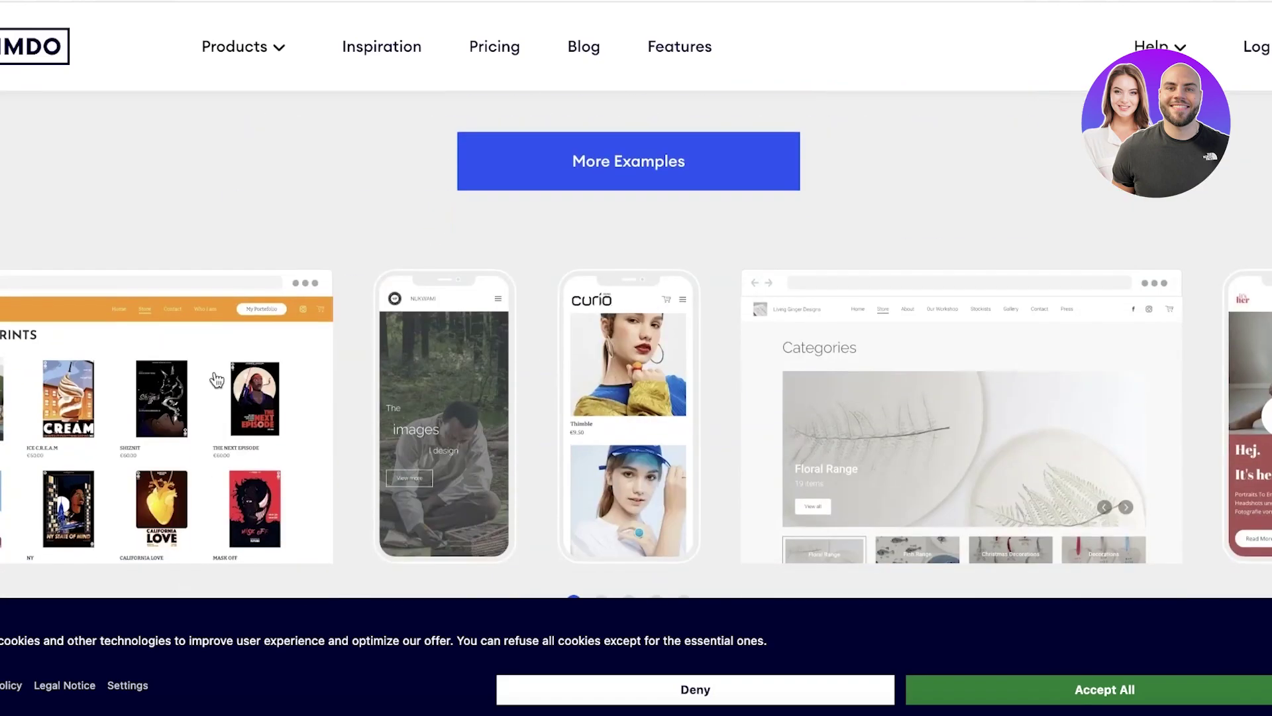
pyautogui.scroll(6, 577, 341)
pyautogui.scroll(8, 557, 386)
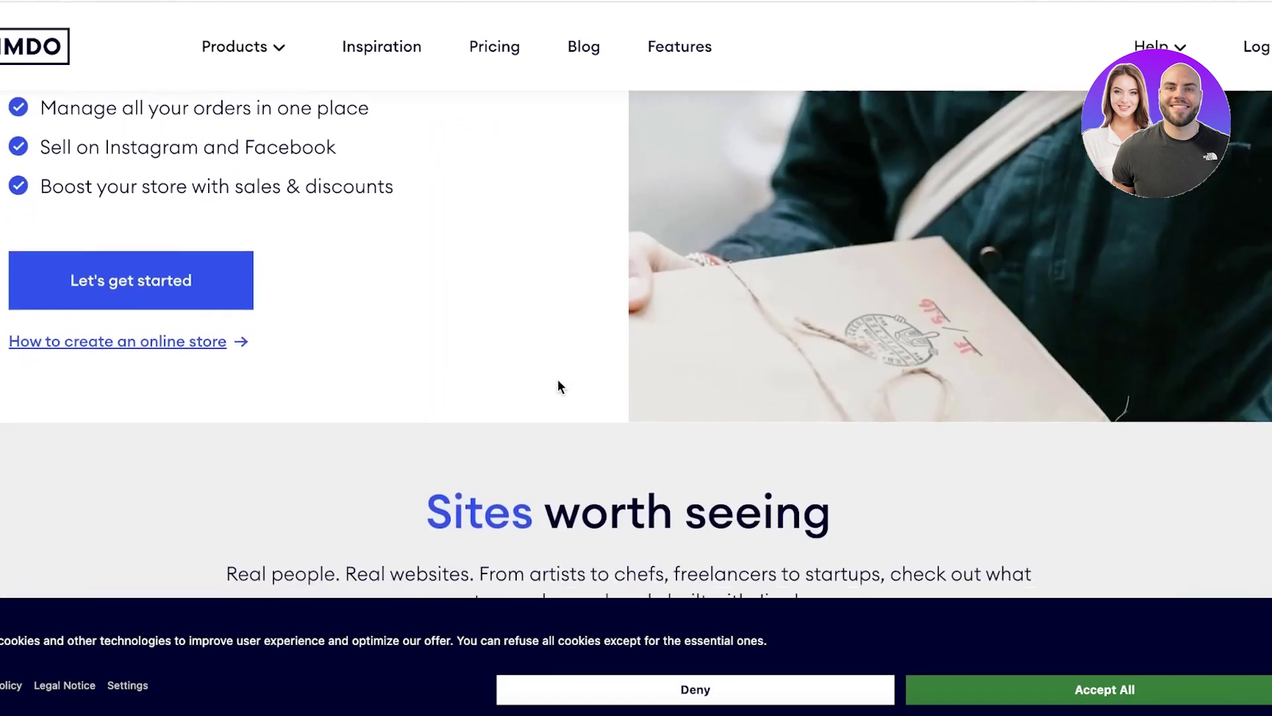
pyautogui.scroll(-10, 557, 388)
# - Advance the site-examples carousel two slides and keep browsing the page
pyautogui.click(601, 302)
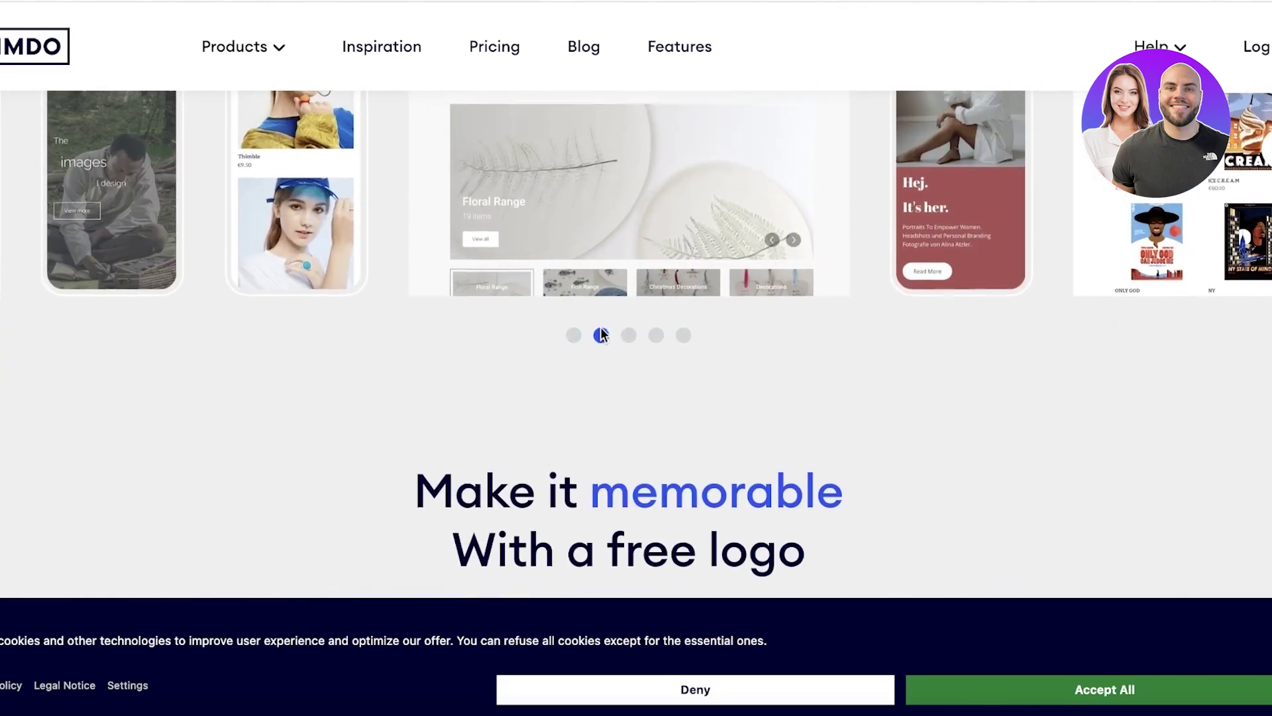
pyautogui.click(627, 345)
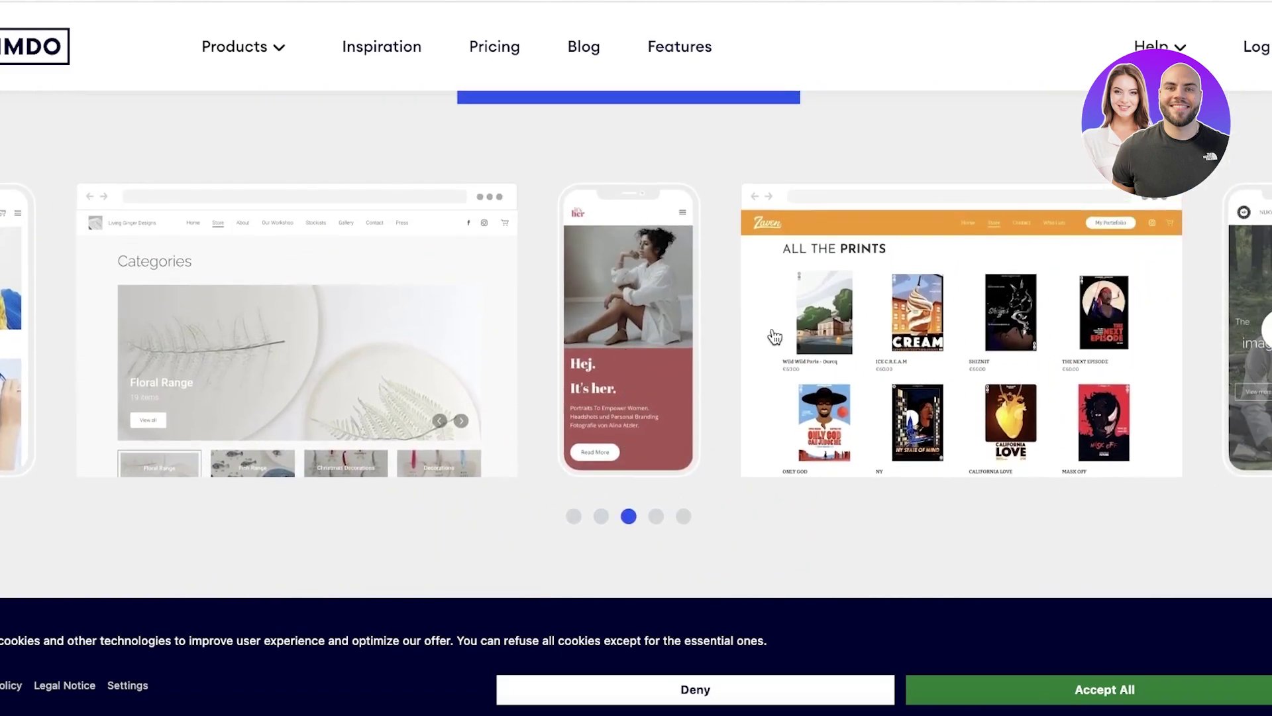
pyautogui.scroll(-10, 767, 337)
pyautogui.scroll(-3, 768, 340)
pyautogui.scroll(8, 769, 339)
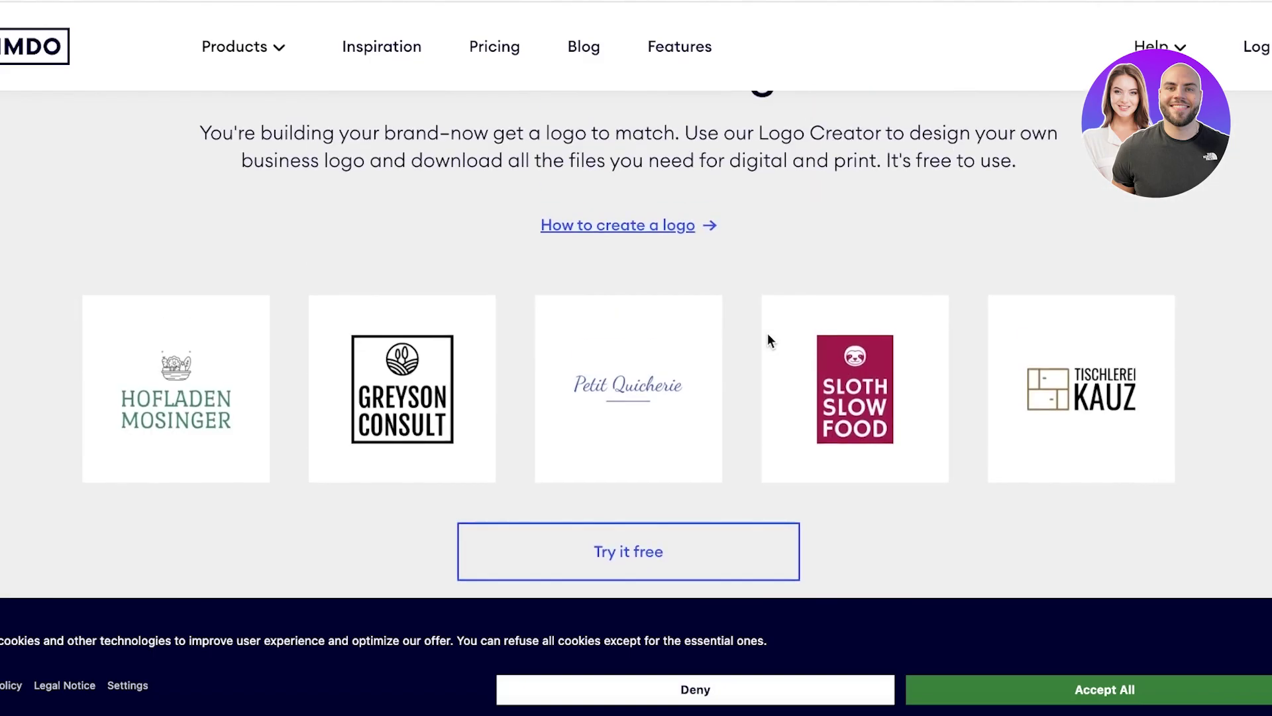
pyautogui.scroll(-3, 768, 339)
pyautogui.scroll(4, 769, 339)
pyautogui.scroll(-5, 643, 341)
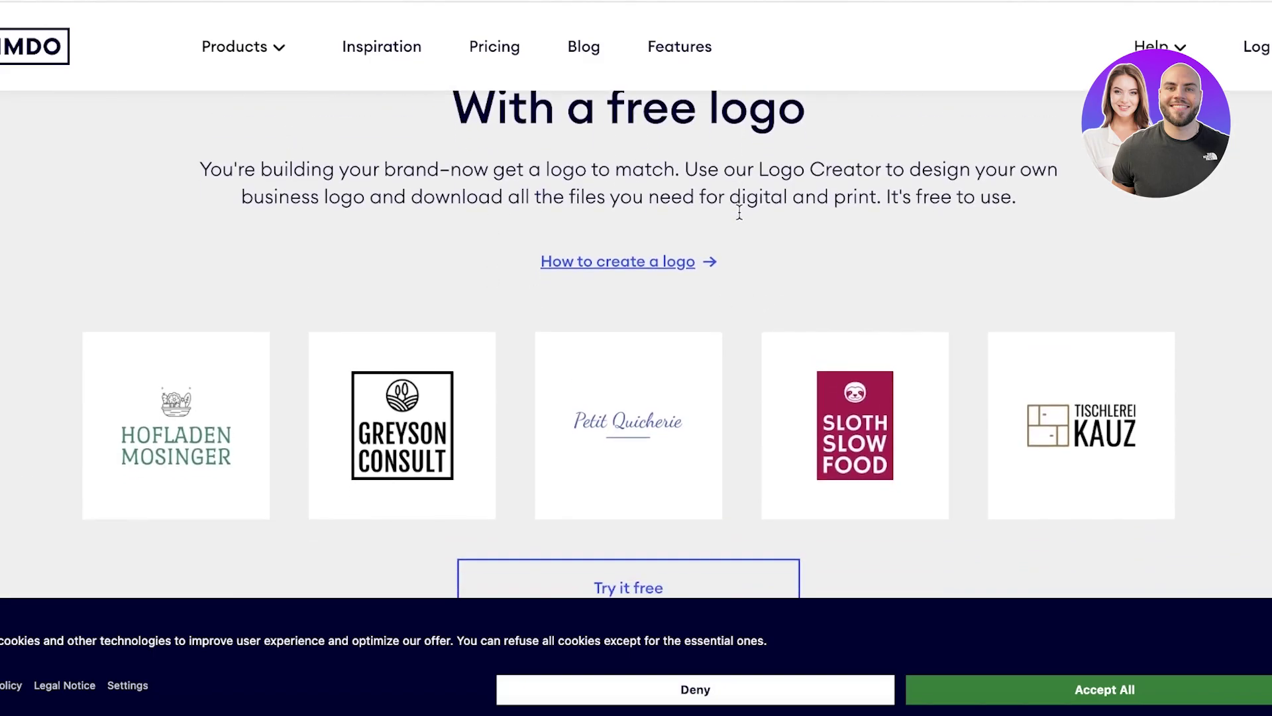
pyautogui.scroll(7, 738, 222)
pyautogui.scroll(-5, 580, 193)
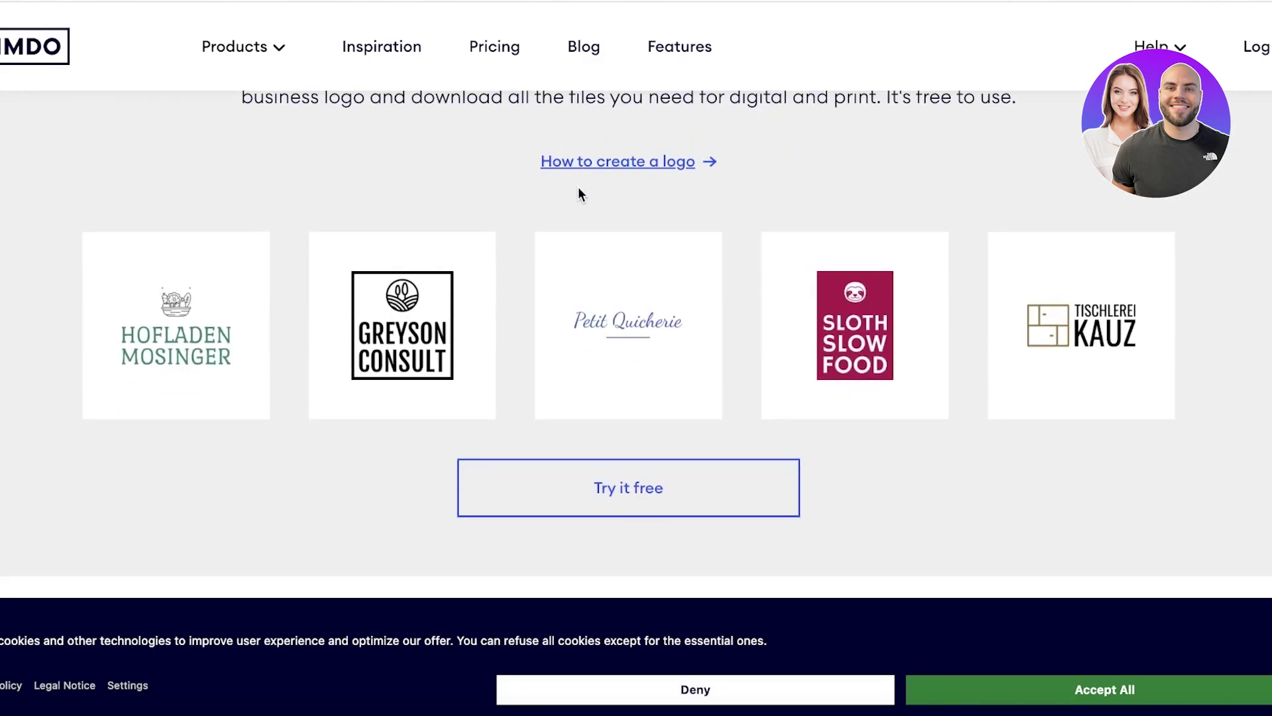
pyautogui.scroll(-10, 578, 190)
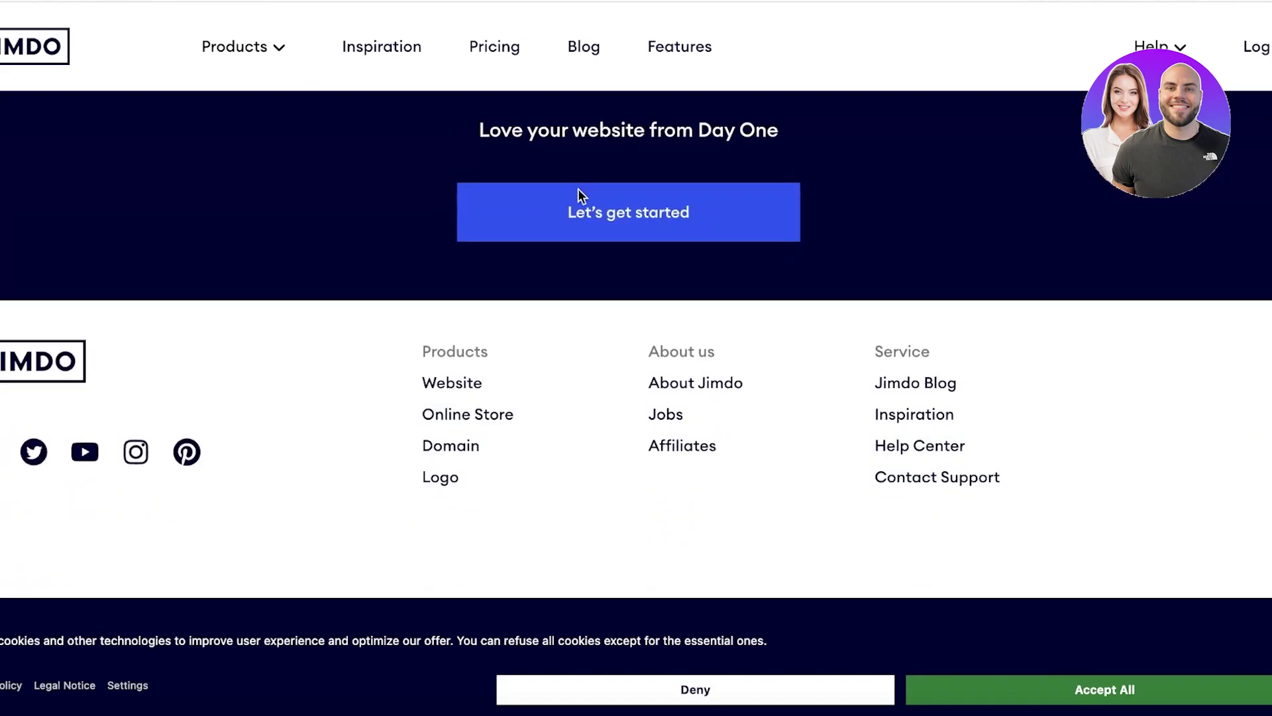
pyautogui.scroll(12, 577, 188)
pyautogui.moveTo(252, 55)
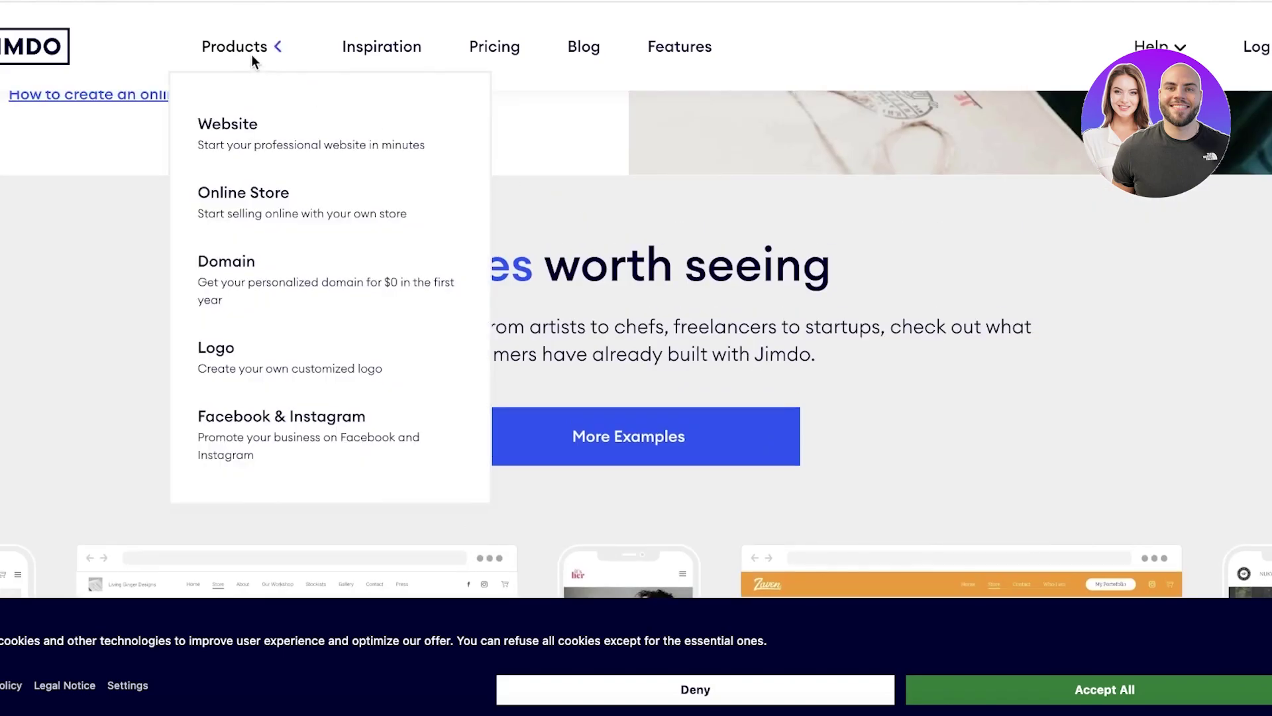
pyautogui.click(227, 123)
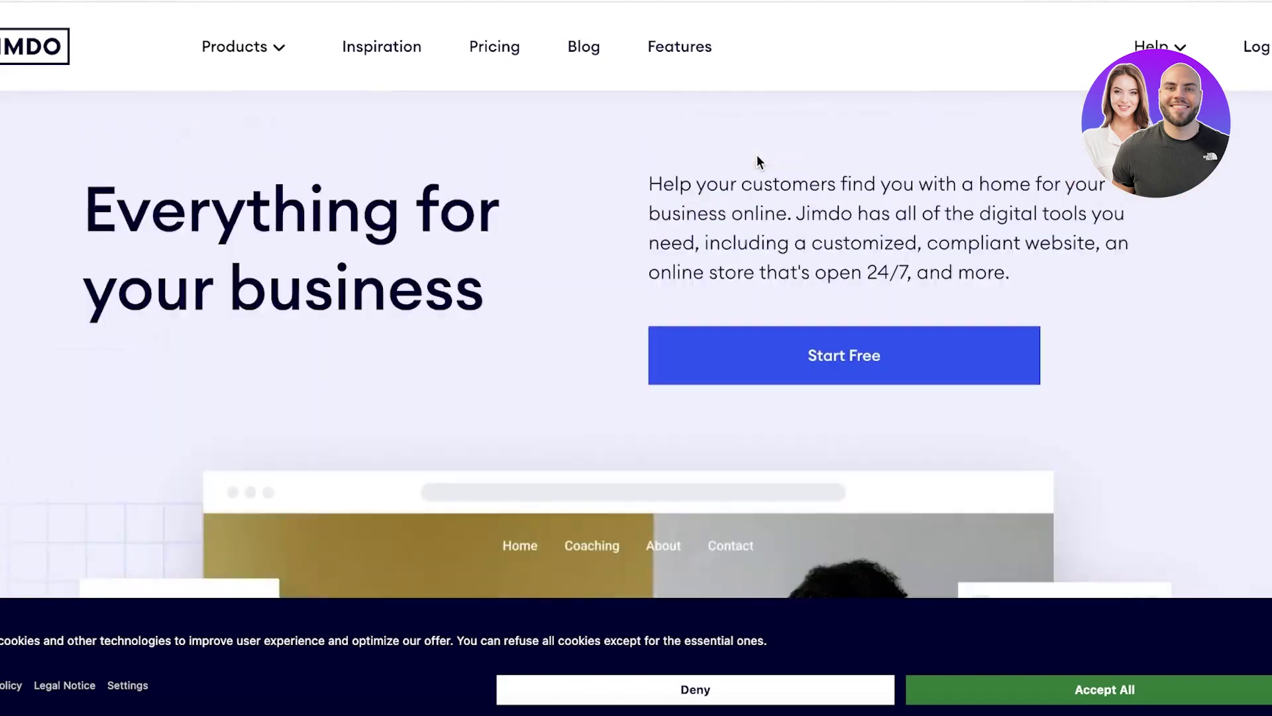
pyautogui.moveTo(211, 46)
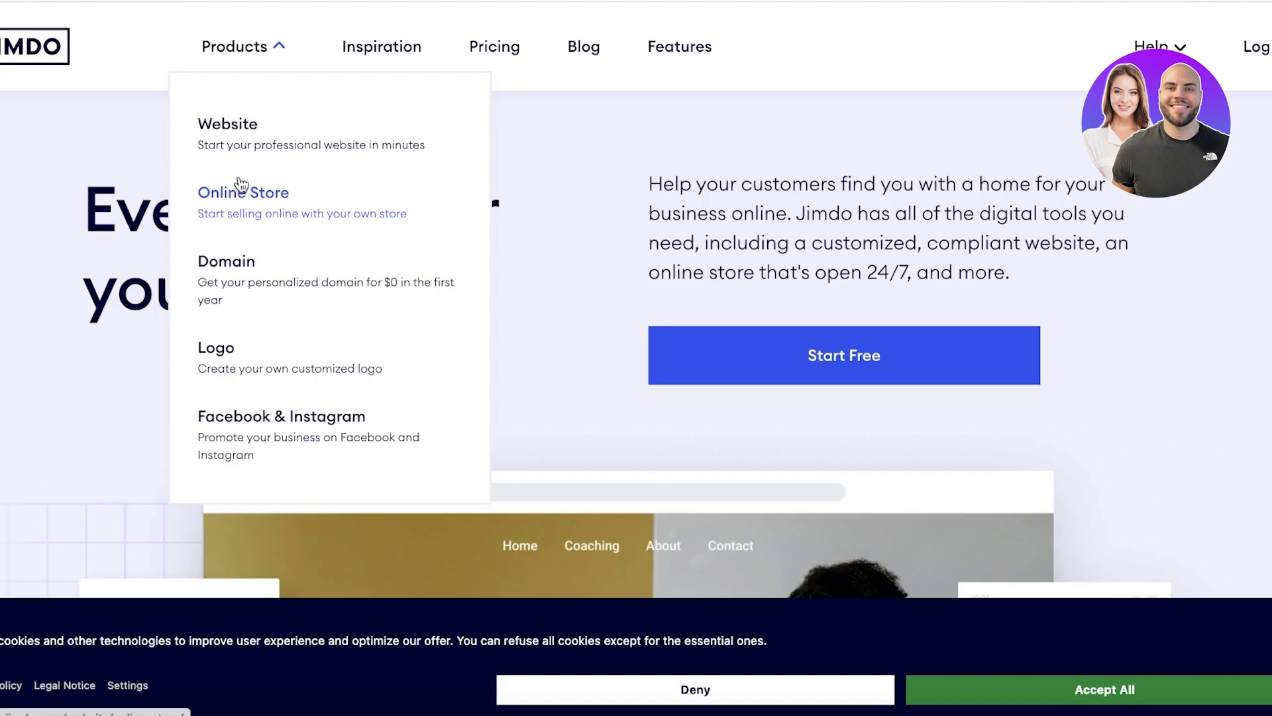
# - Go to the Website product page and start a free sign-up
pyautogui.click(246, 148)
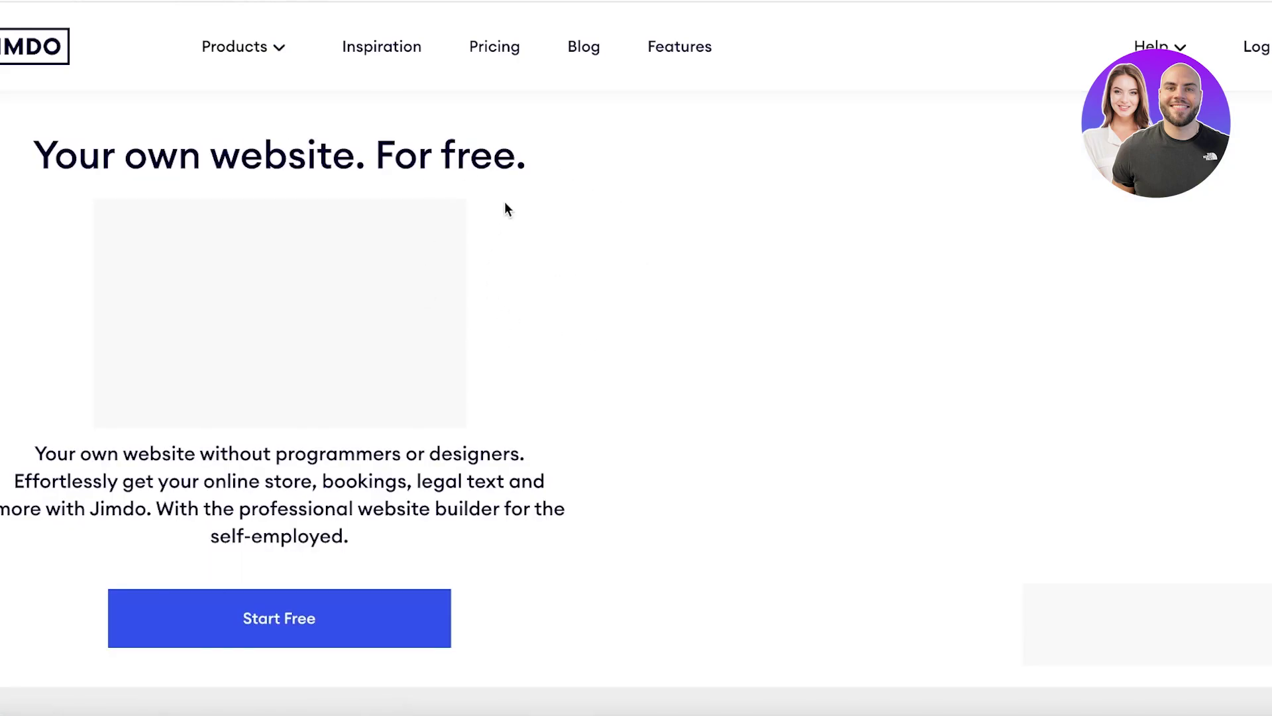
pyautogui.scroll(-1, 505, 209)
pyautogui.click(226, 605)
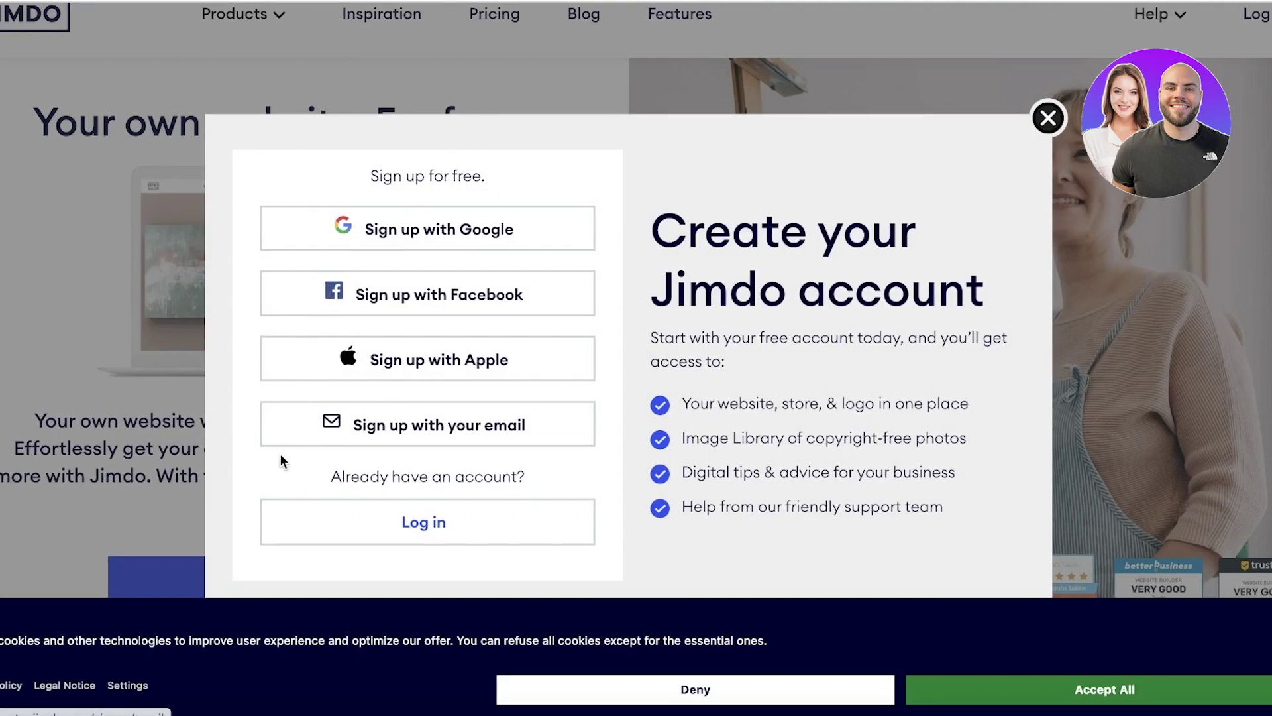
# - Sign up with the first Google account, entering its password
pyautogui.click(372, 227)
pyautogui.click(518, 298)
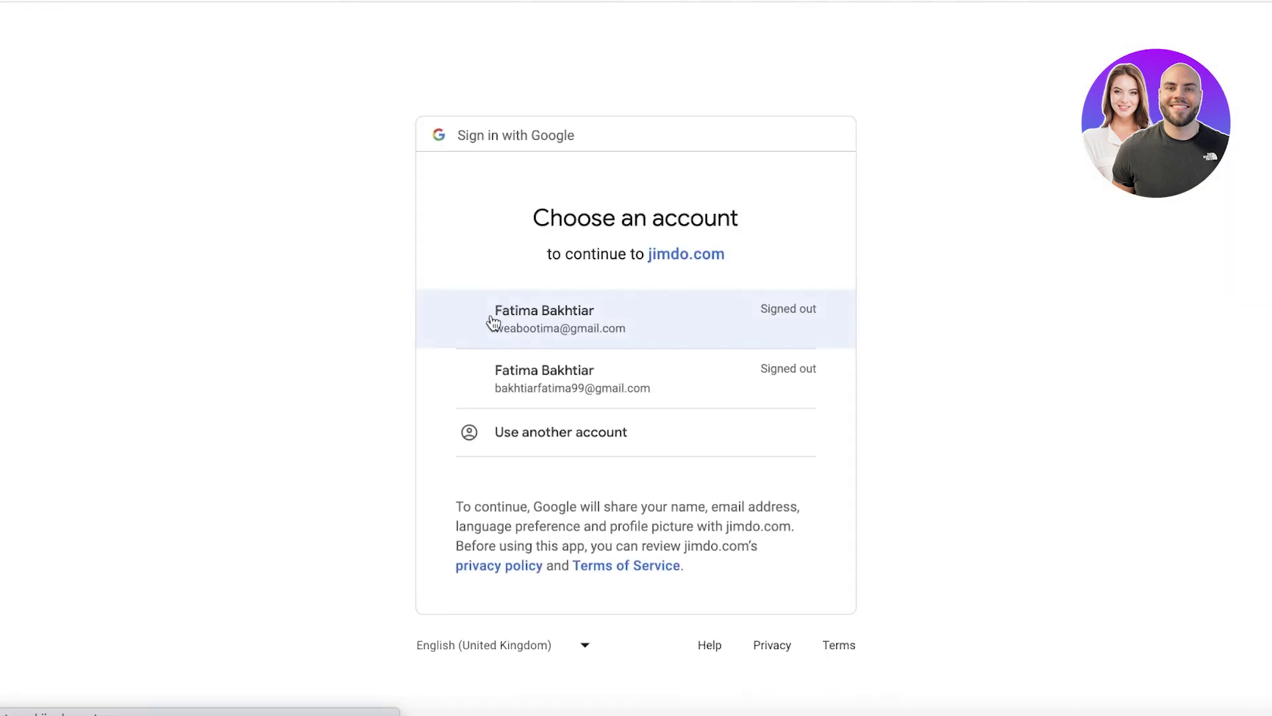
pyautogui.click(491, 318)
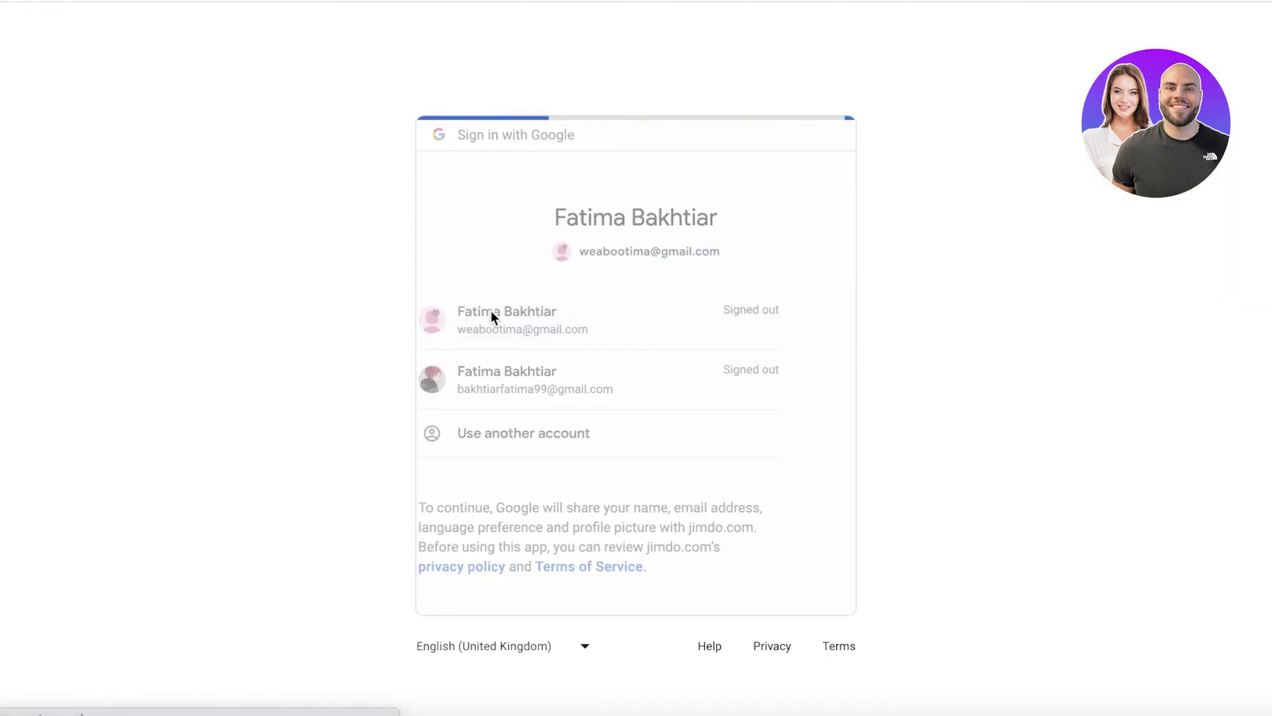
pyautogui.hotkey('ctrl', 'v')
pyautogui.click(787, 482)
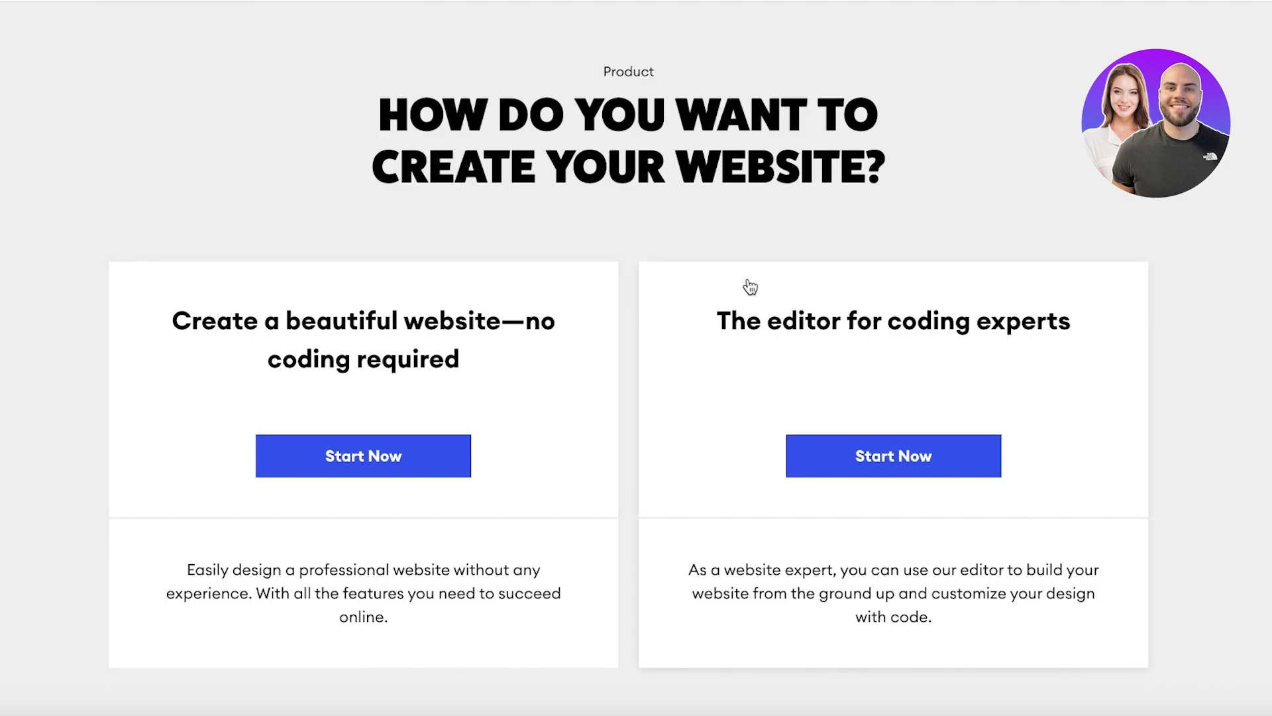
# - Choose the no-code builder for a single individual, accepting the cookie banner
pyautogui.click(316, 471)
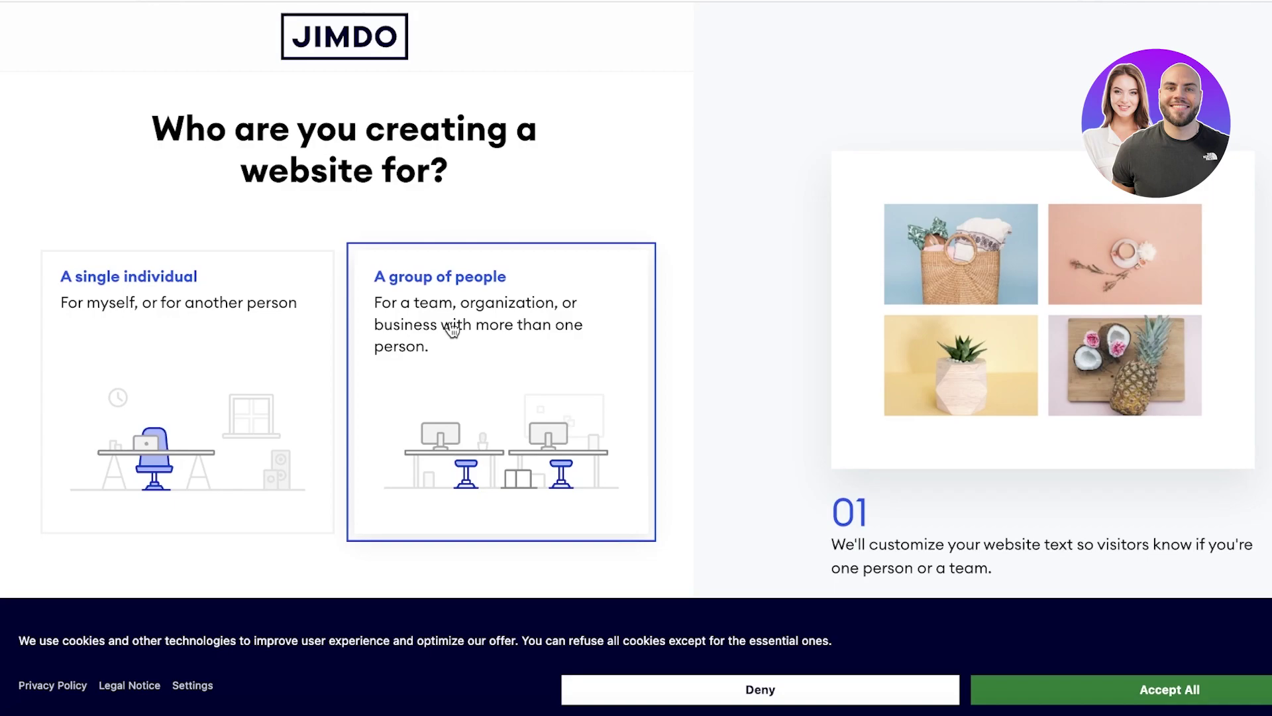
pyautogui.click(54, 310)
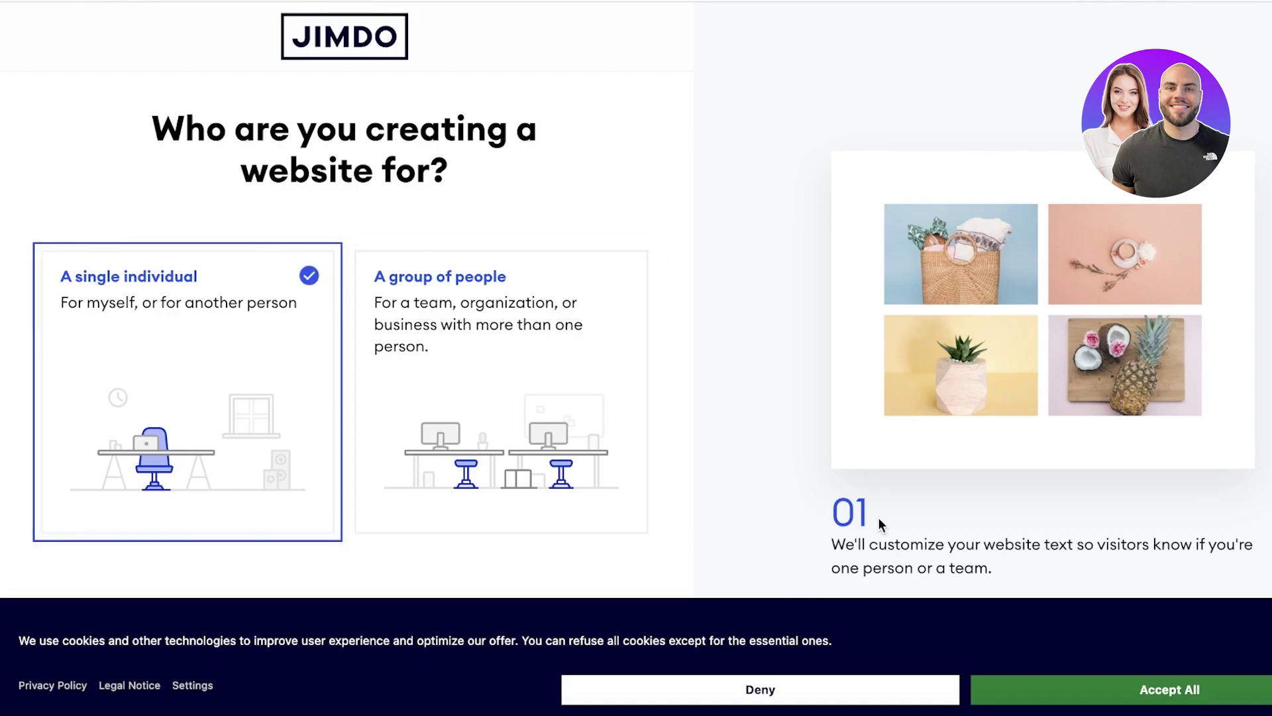
pyautogui.click(1082, 695)
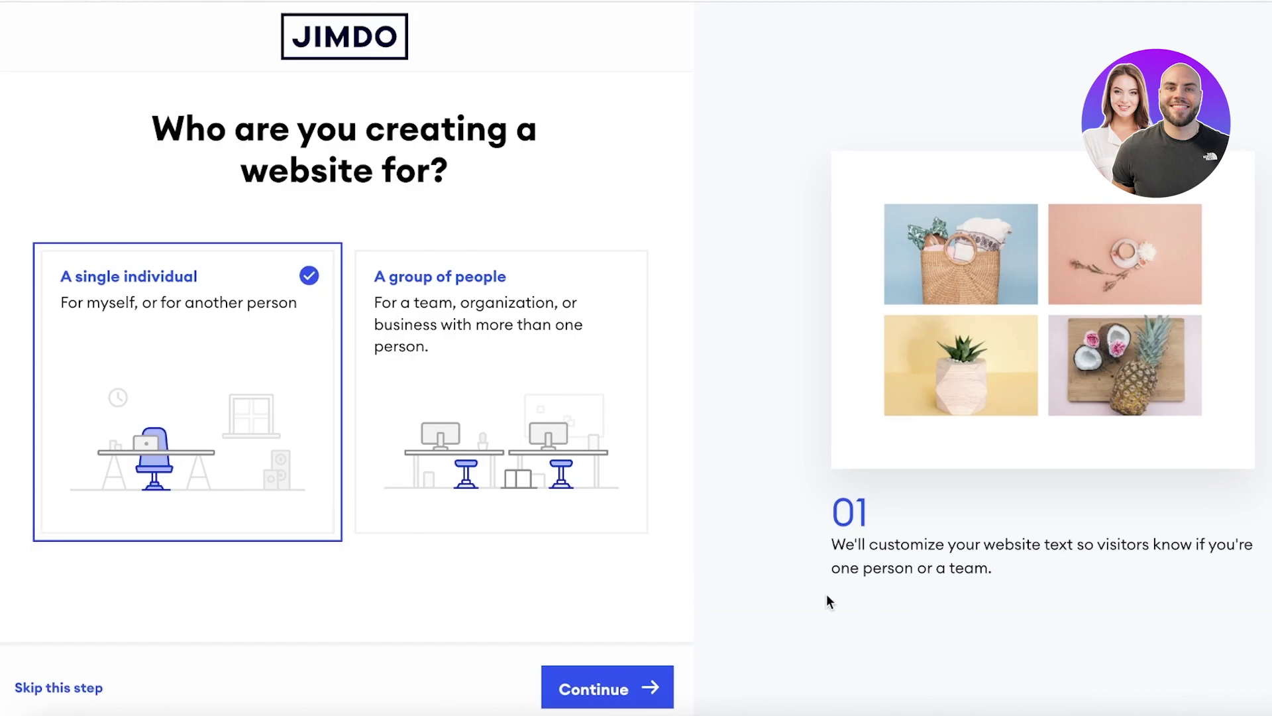
pyautogui.click(573, 689)
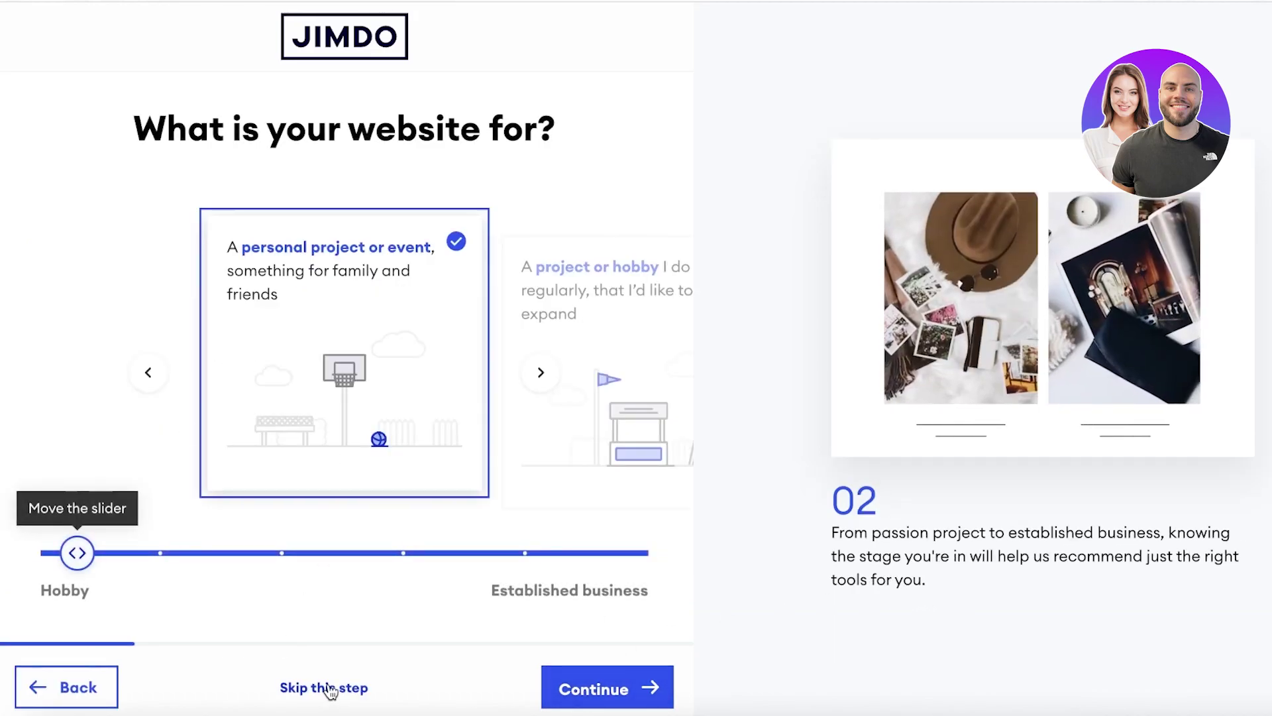
# - Set the stage to 'A project that I might like to turn into a business' and skip ahead
pyautogui.click(541, 375)
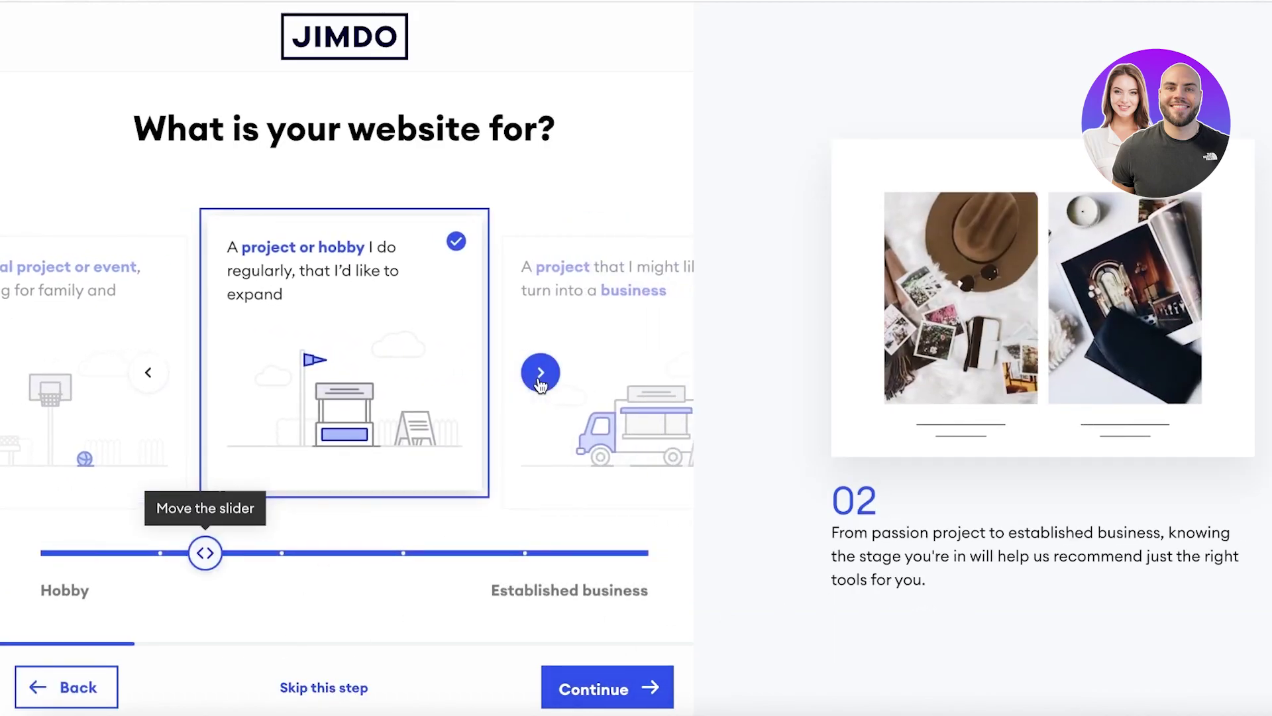
pyautogui.click(540, 374)
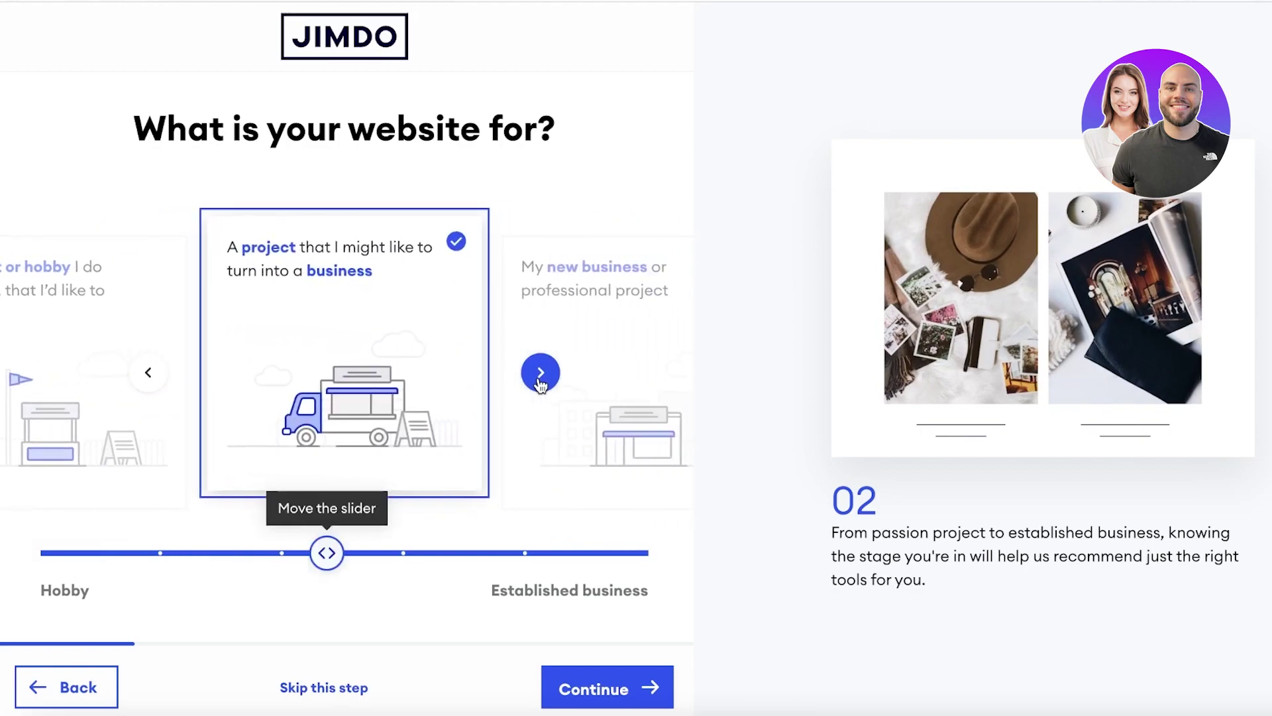
pyautogui.click(320, 689)
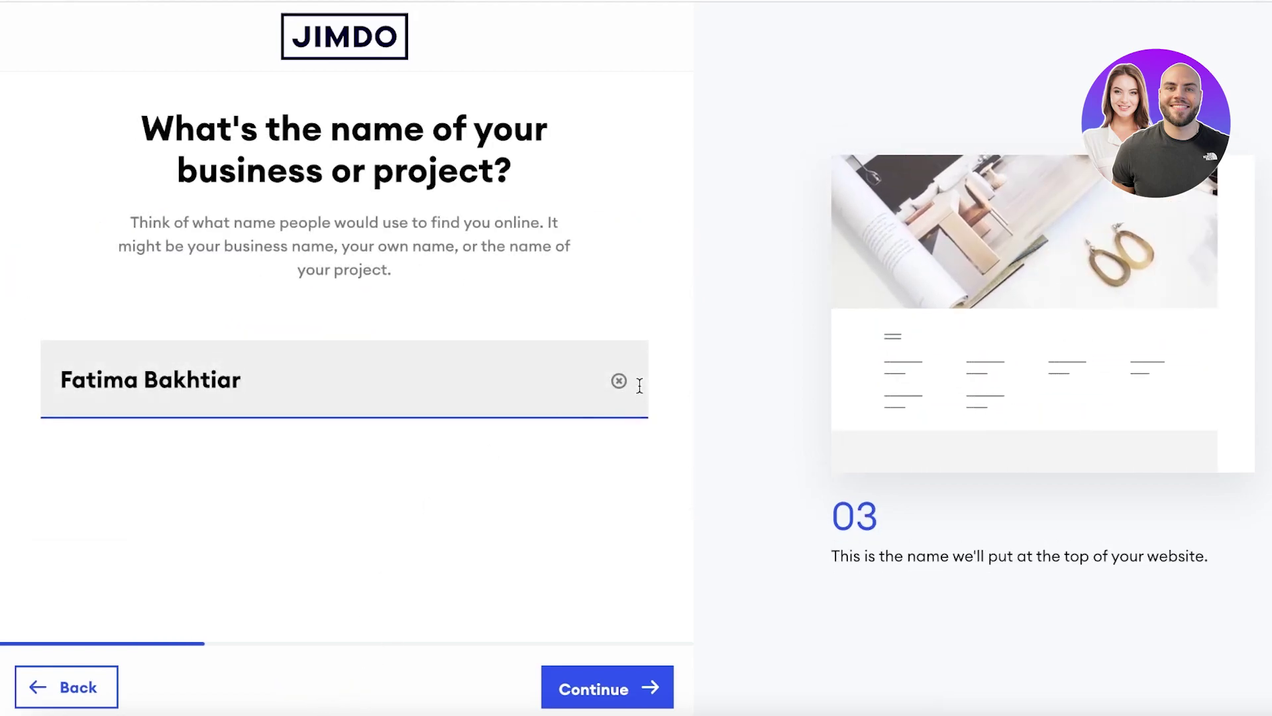
# - Replace the prefilled business name with 'Durden Clothing' and continue
pyautogui.click(619, 380)
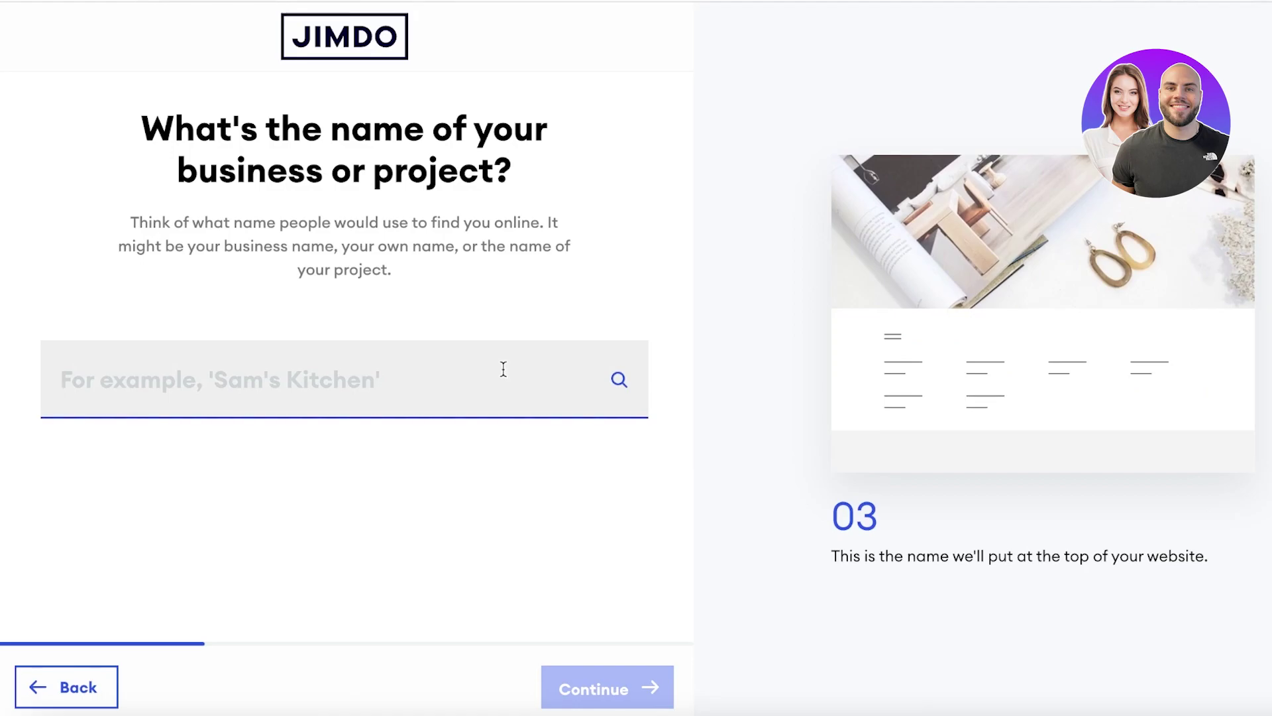
pyautogui.write('Durden Clothing')
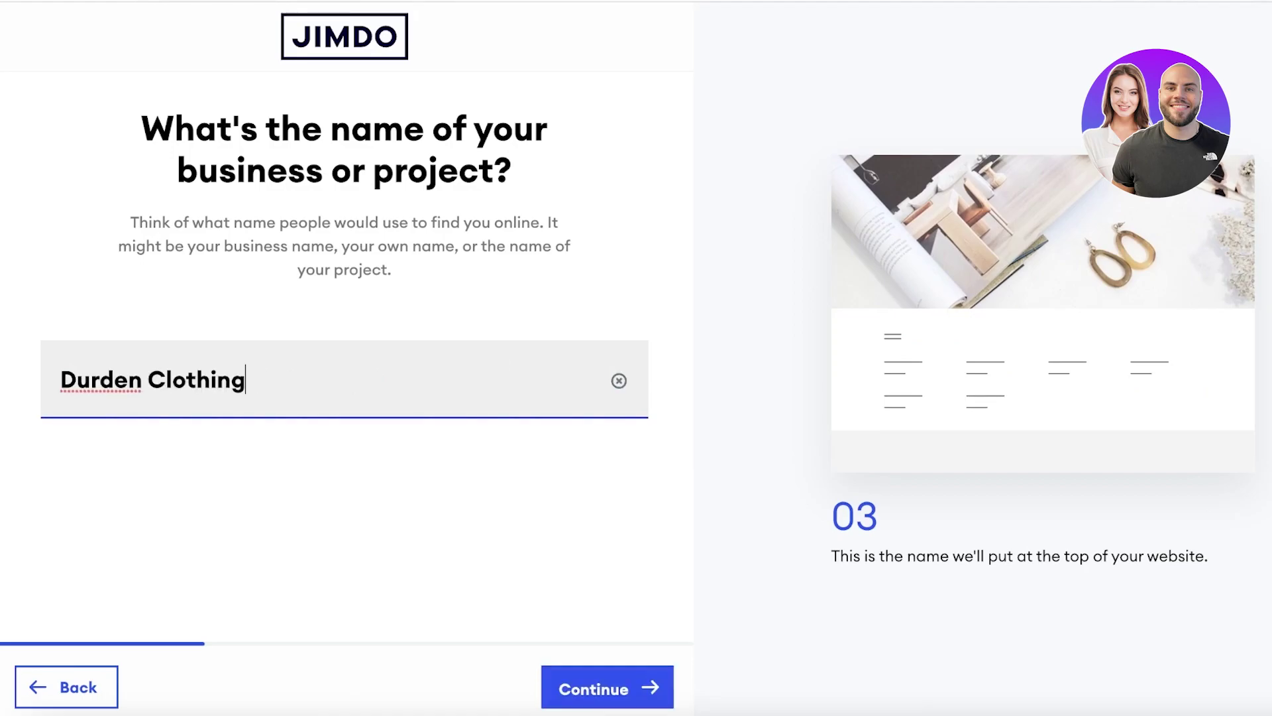
pyautogui.click(664, 686)
# - Pick the Durden Design card from the suggested business listings
pyautogui.scroll(-2, 284, 359)
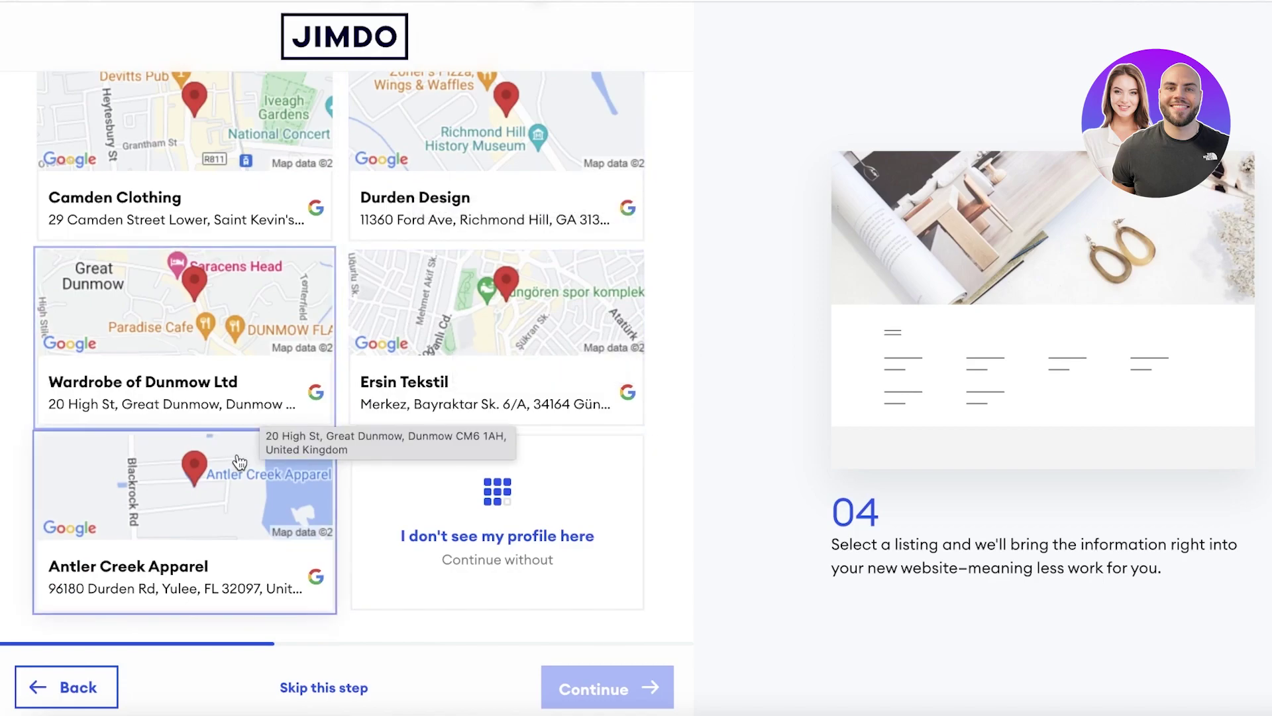
pyautogui.scroll(2, 246, 362)
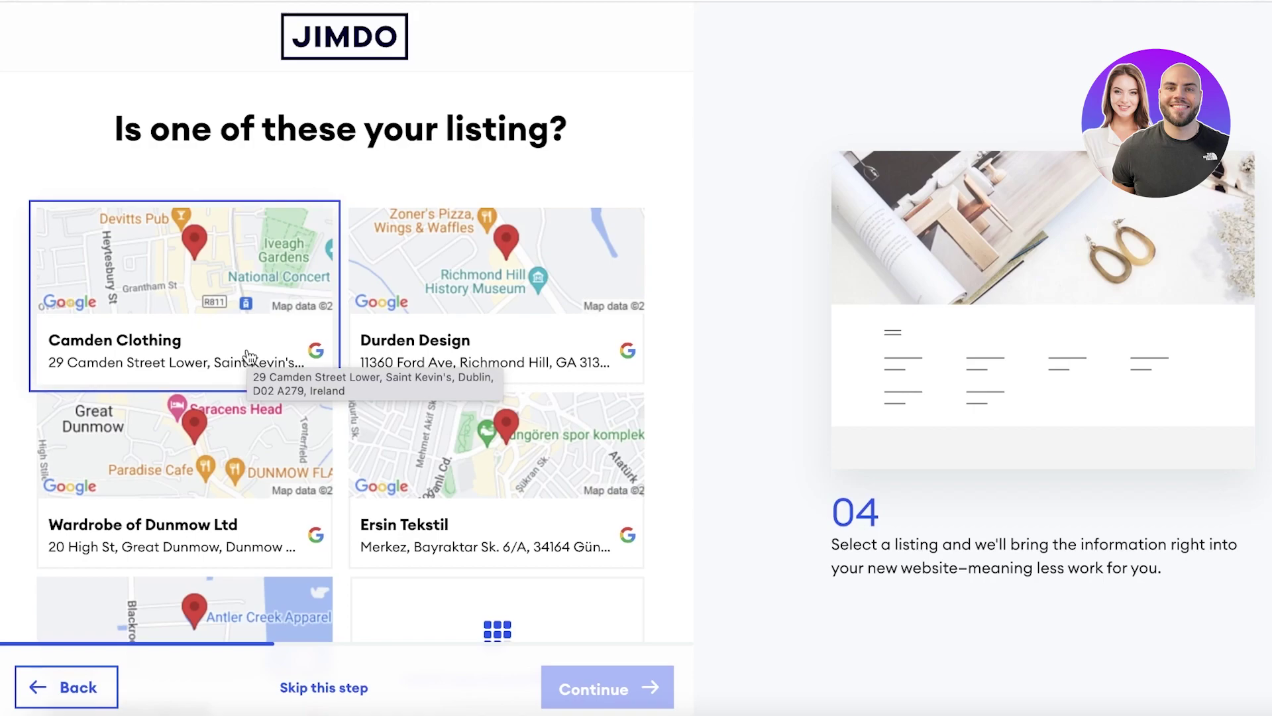
pyautogui.scroll(-2, 249, 358)
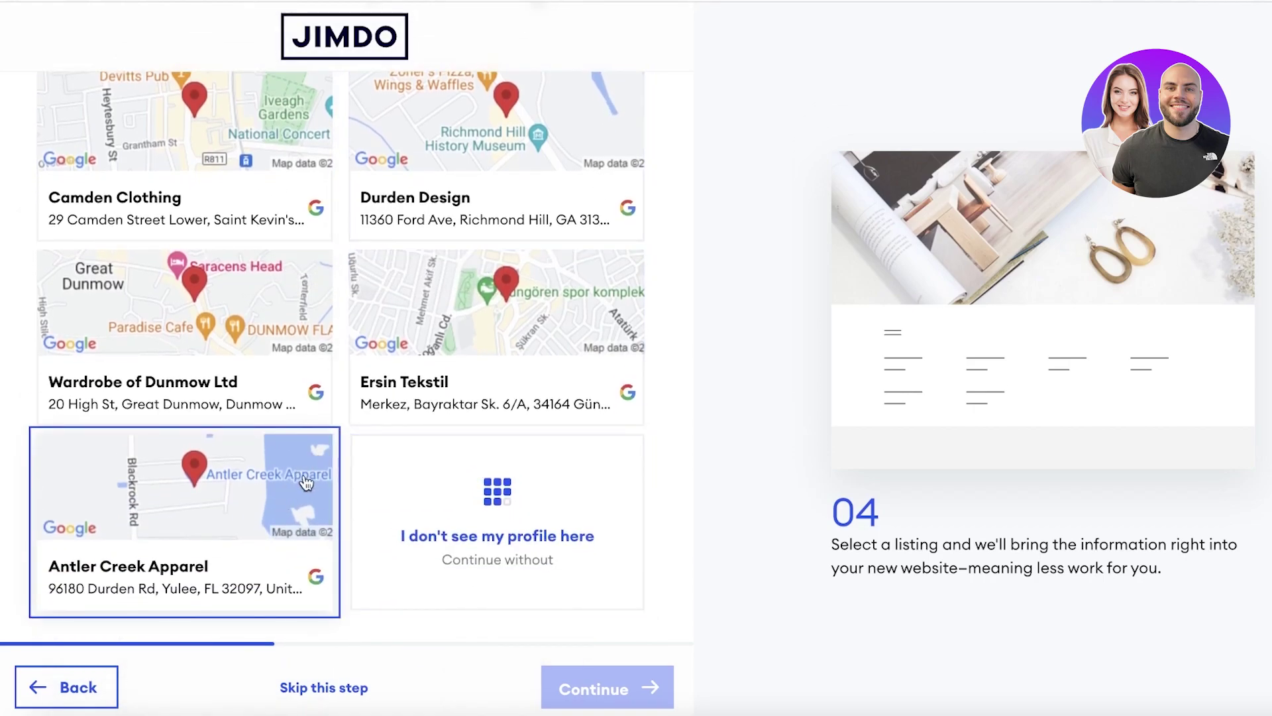
pyautogui.scroll(2, 199, 332)
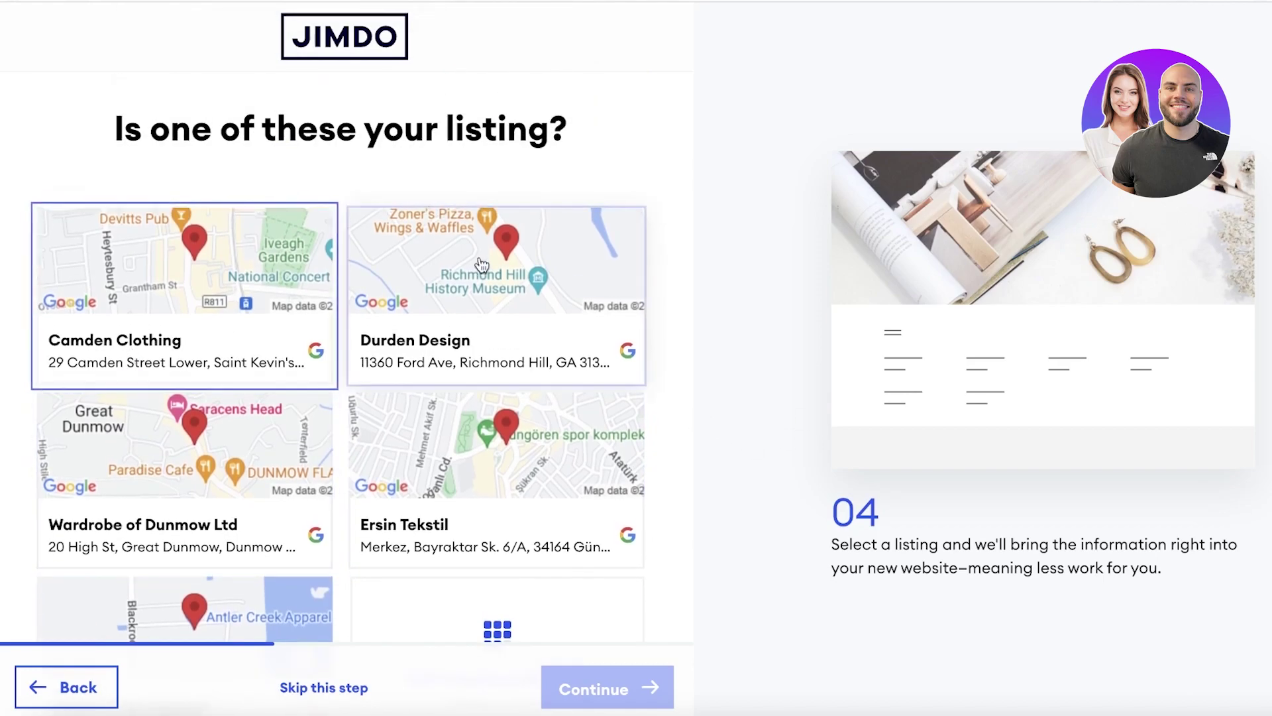
pyautogui.click(498, 338)
# - Confirm the Durden Design listing, select 'Promote my content' as the goal, and continue
pyautogui.click(563, 689)
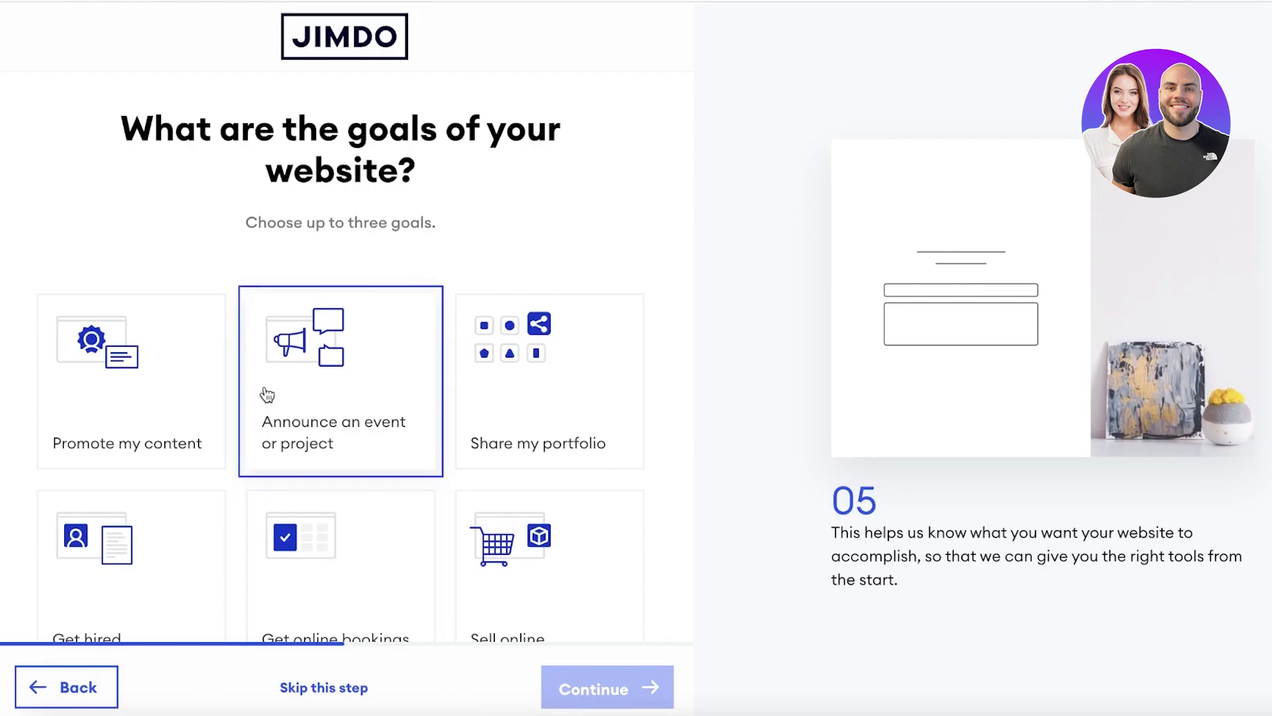
pyautogui.scroll(-1, 264, 397)
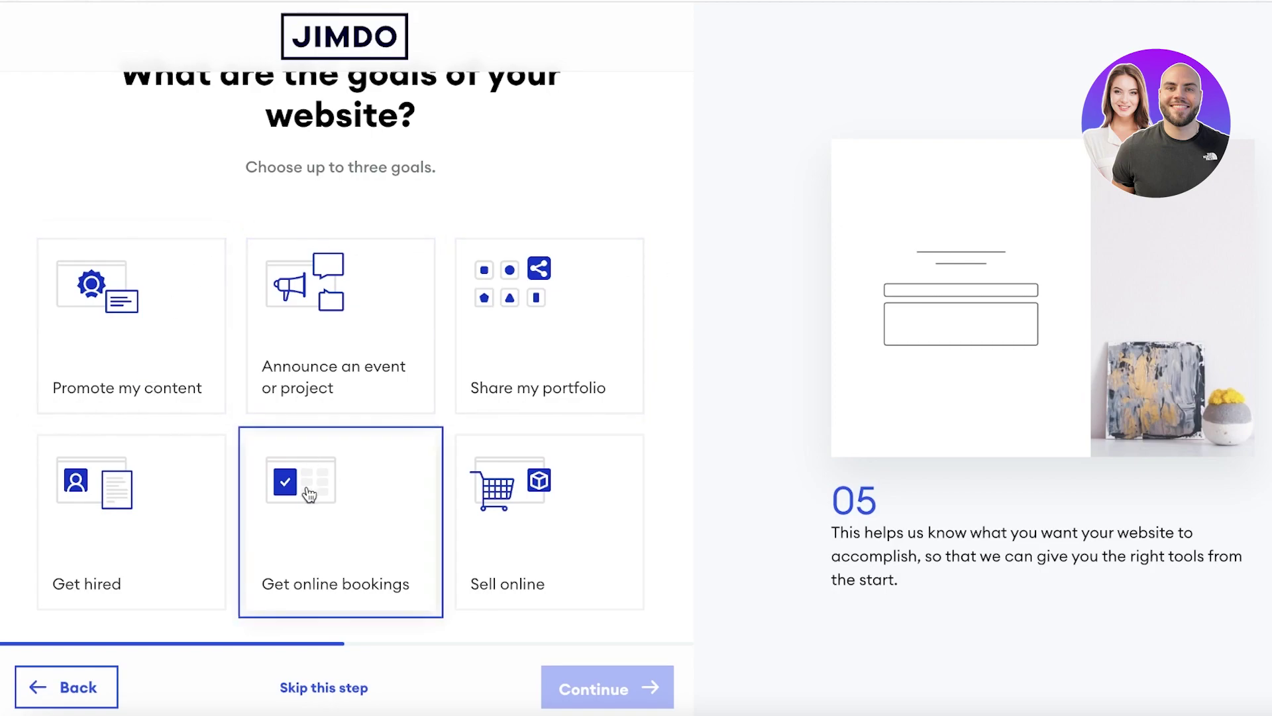
pyautogui.click(111, 299)
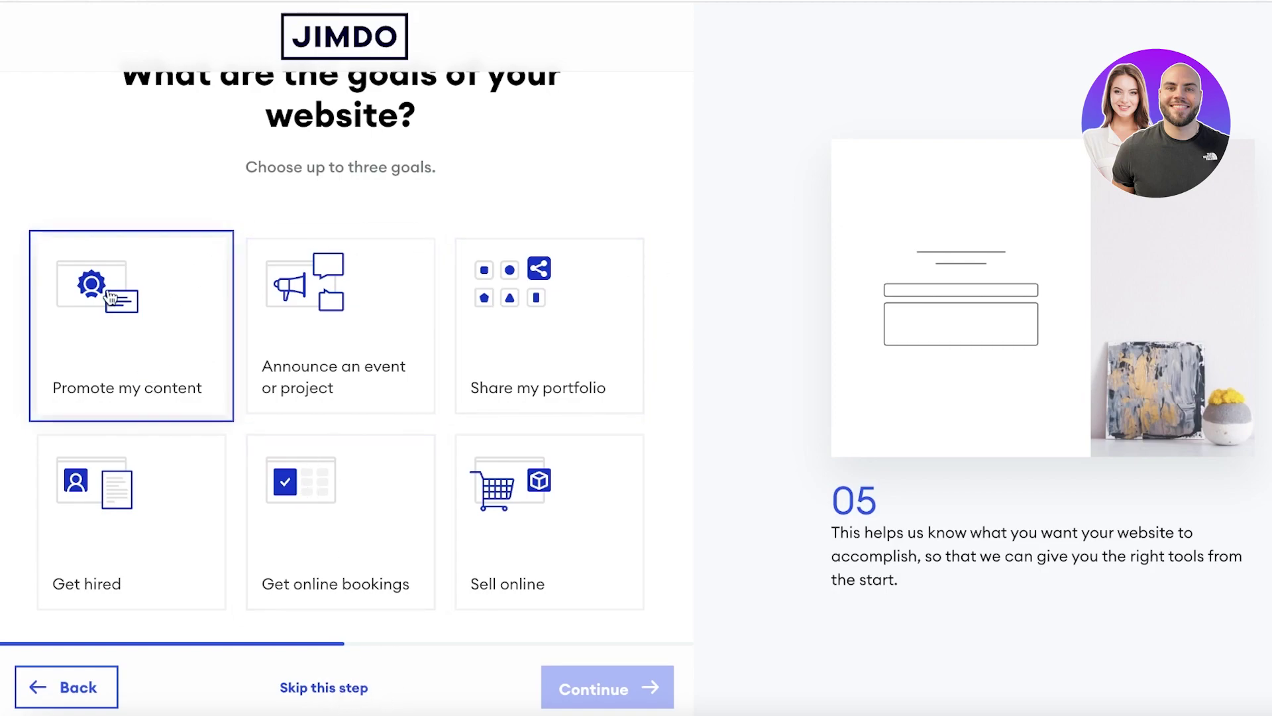
pyautogui.click(110, 299)
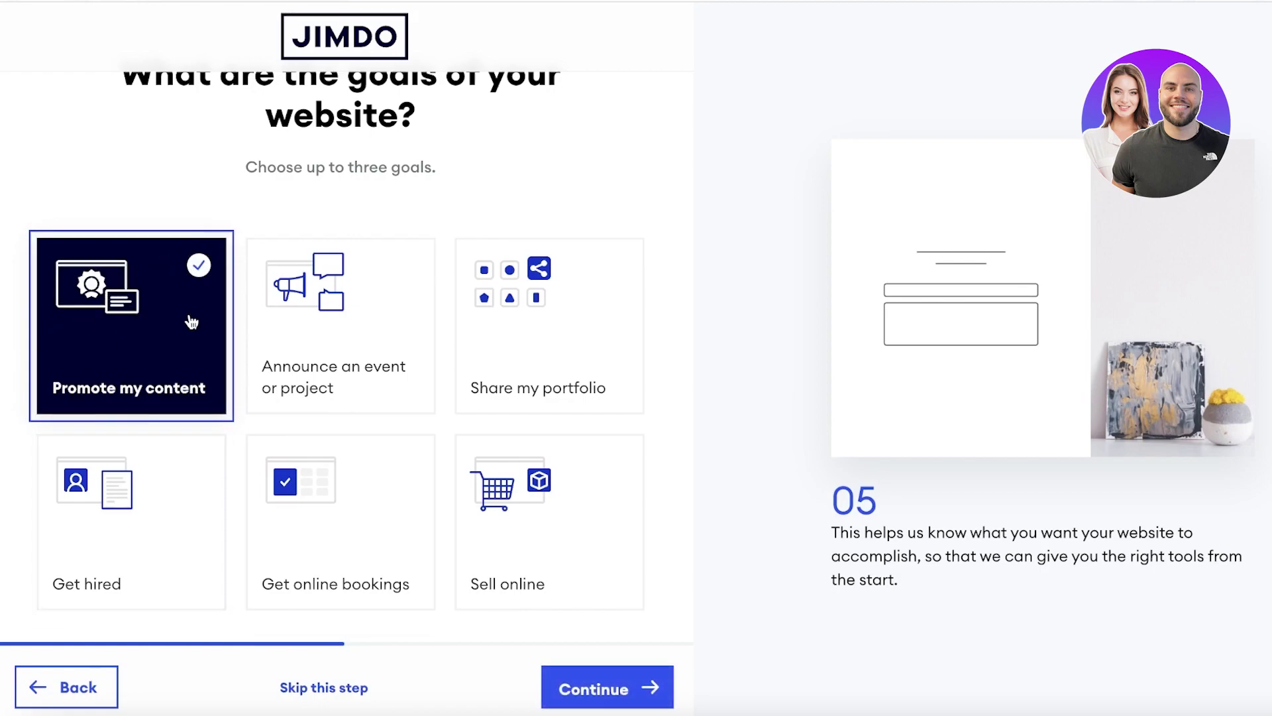
pyautogui.click(578, 706)
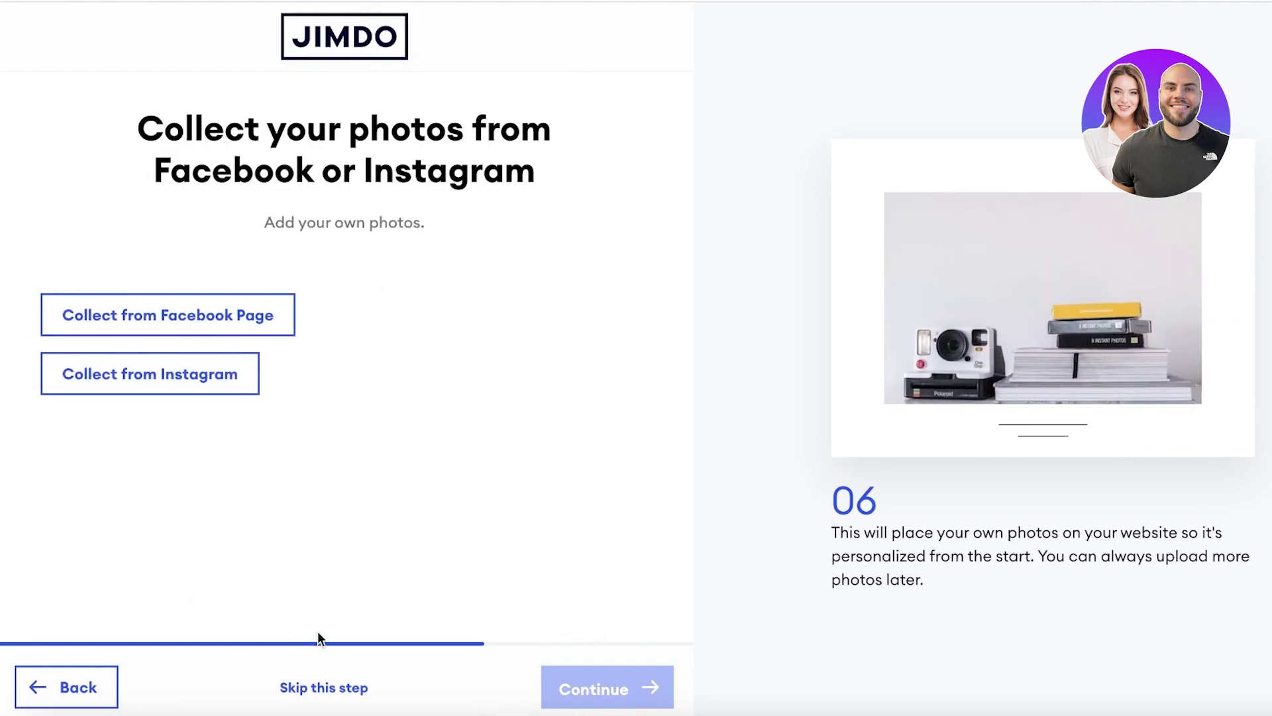
# - Skip the photo import and set the website topic to Fashion > Clothing
pyautogui.click(320, 689)
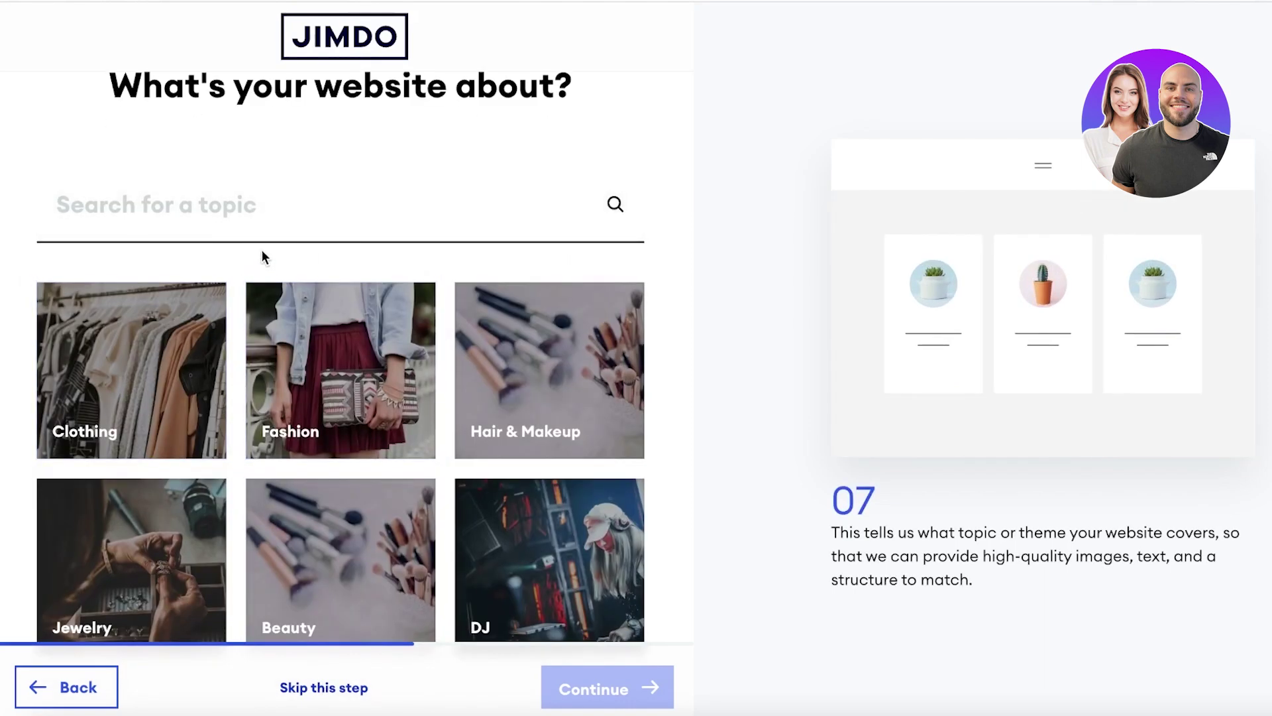
pyautogui.scroll(-1, 282, 278)
pyautogui.click(302, 308)
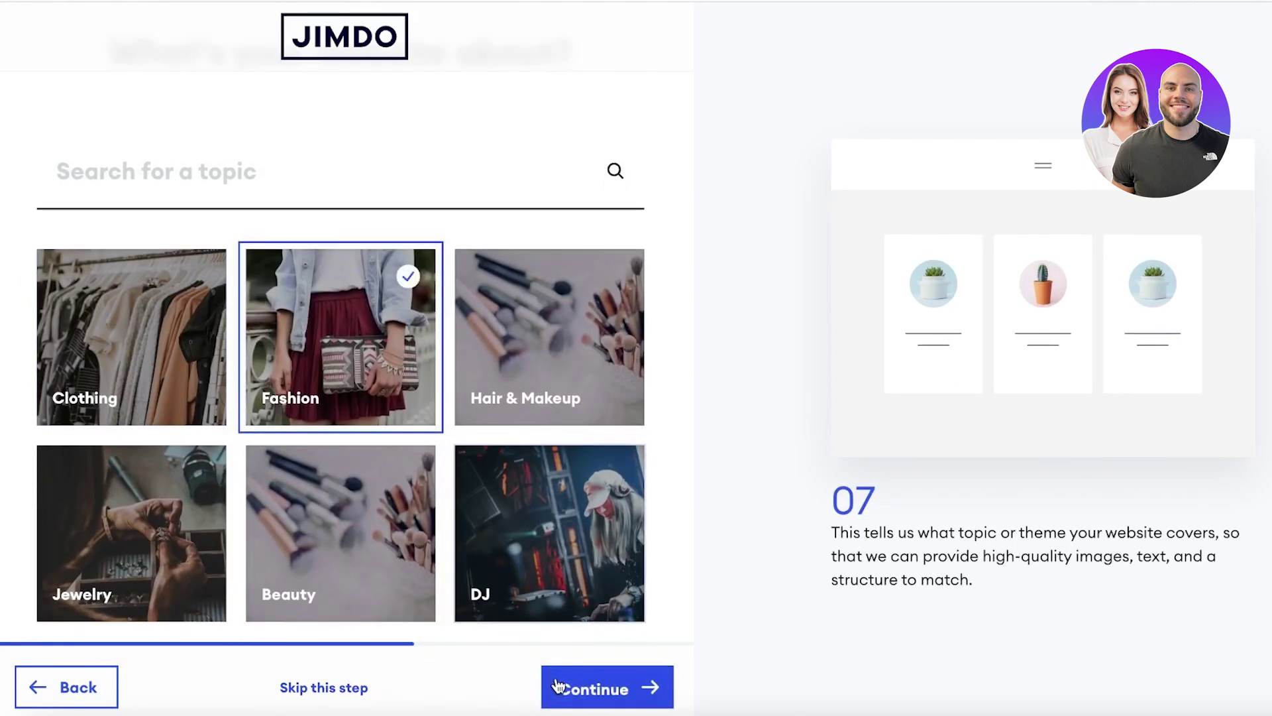
pyautogui.click(153, 341)
pyautogui.click(566, 687)
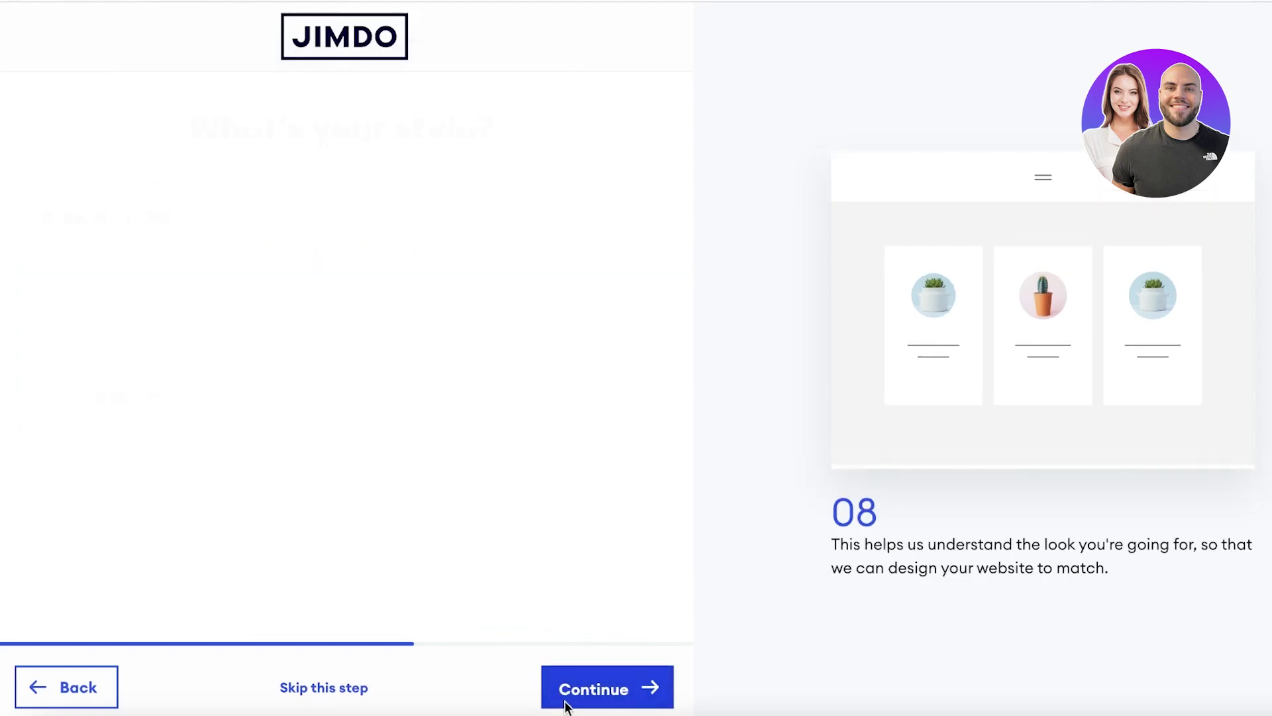
# - Pick a website style tile and continue to the colour step
pyautogui.scroll(-1, 395, 290)
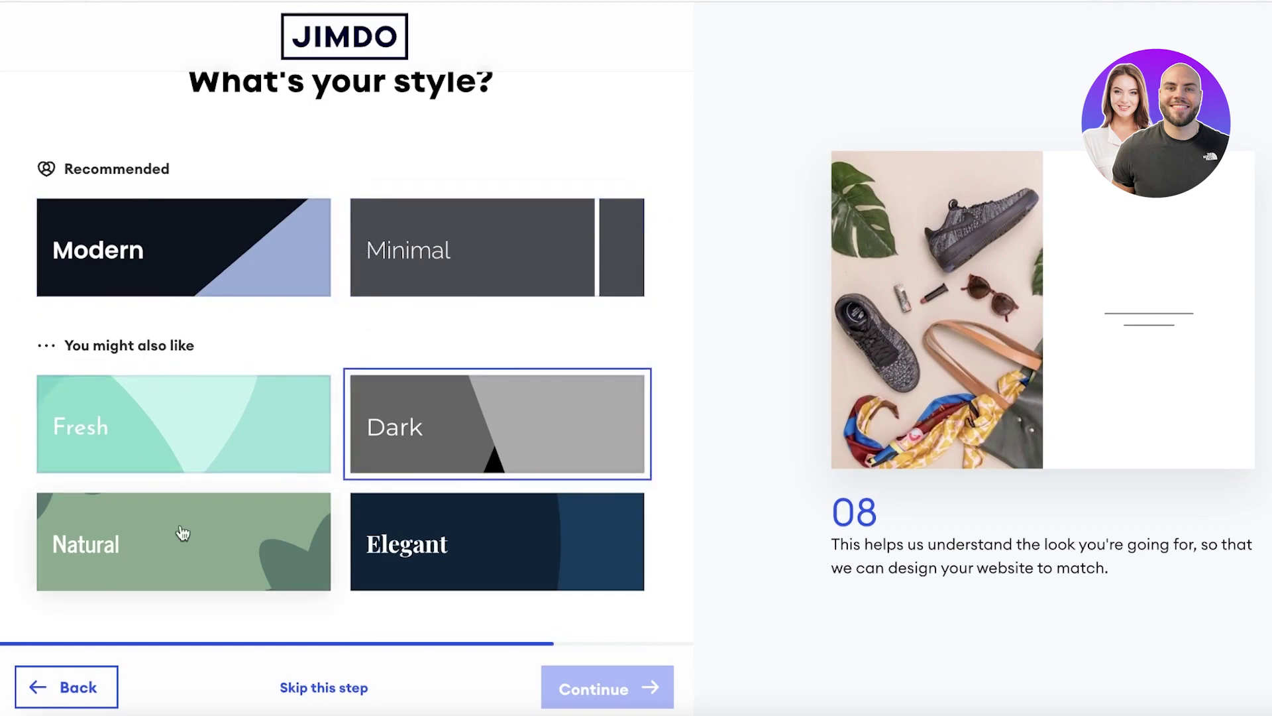
pyautogui.scroll(1, 514, 528)
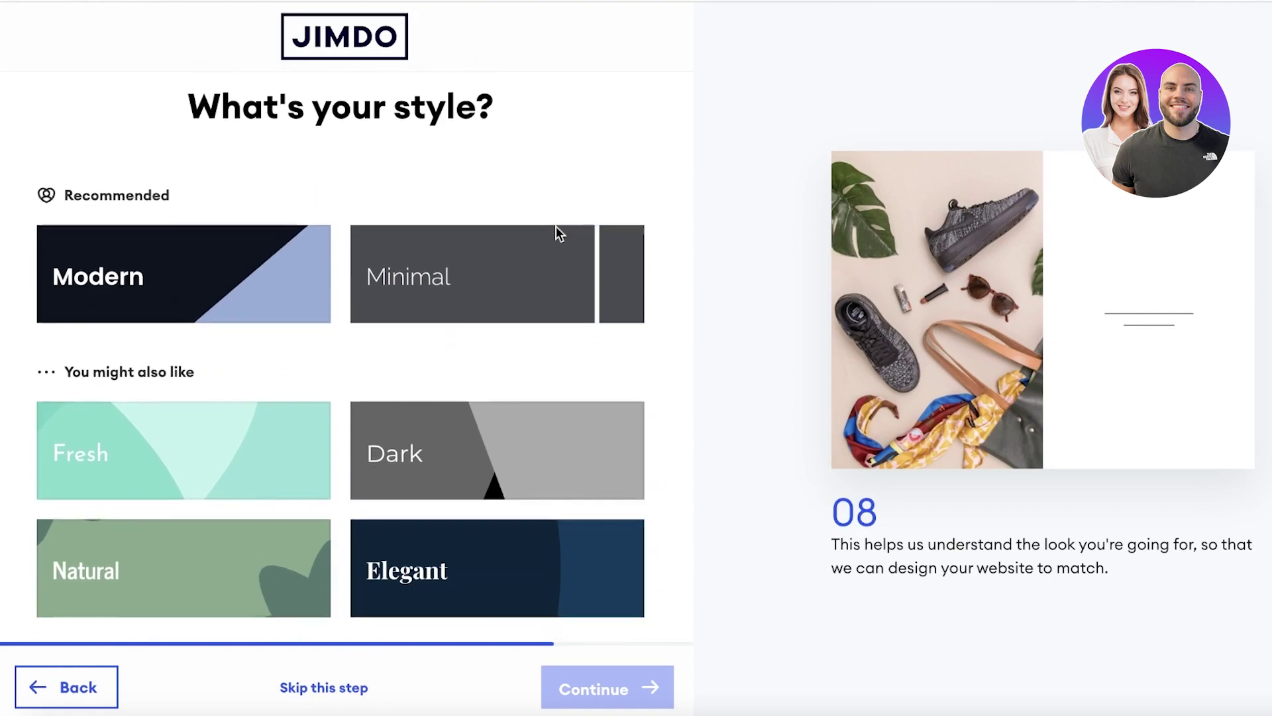
pyautogui.scroll(-1, 557, 228)
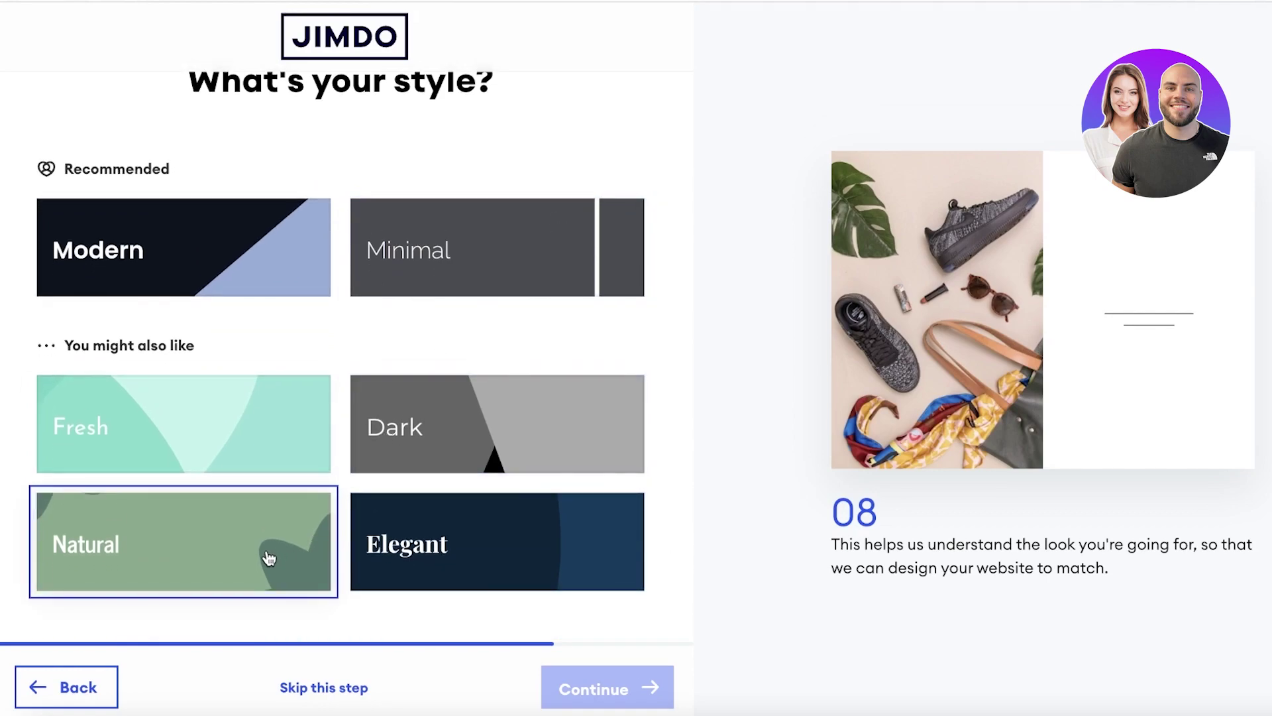
pyautogui.click(420, 413)
pyautogui.click(625, 689)
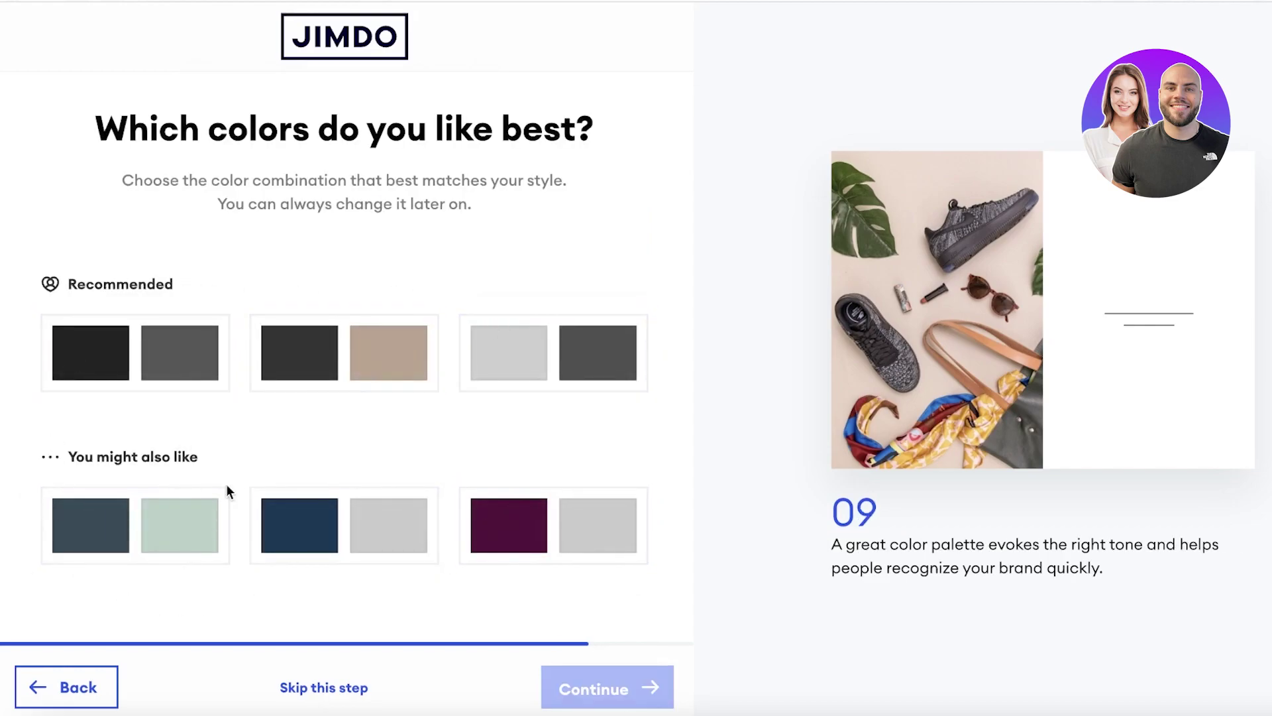
# - Choose the slate-and-sage palette from 'You might also like'
pyautogui.click(185, 553)
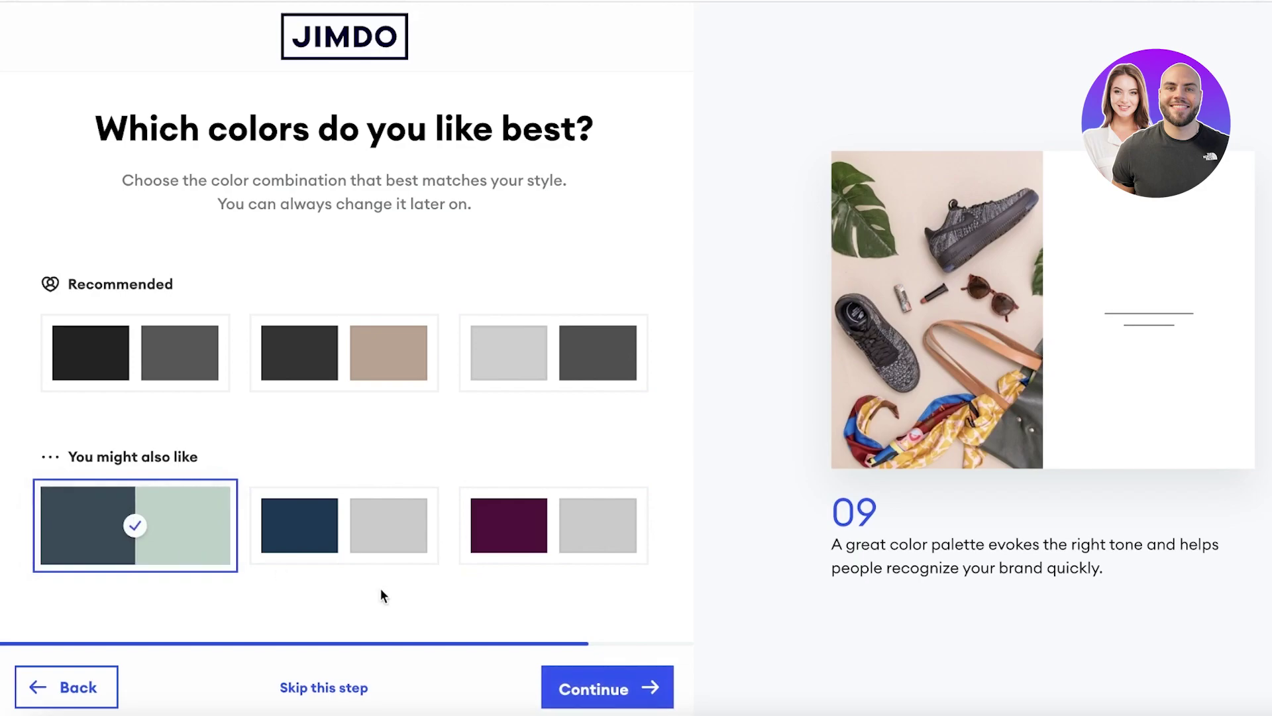
pyautogui.click(583, 686)
pyautogui.scroll(-1, 216, 205)
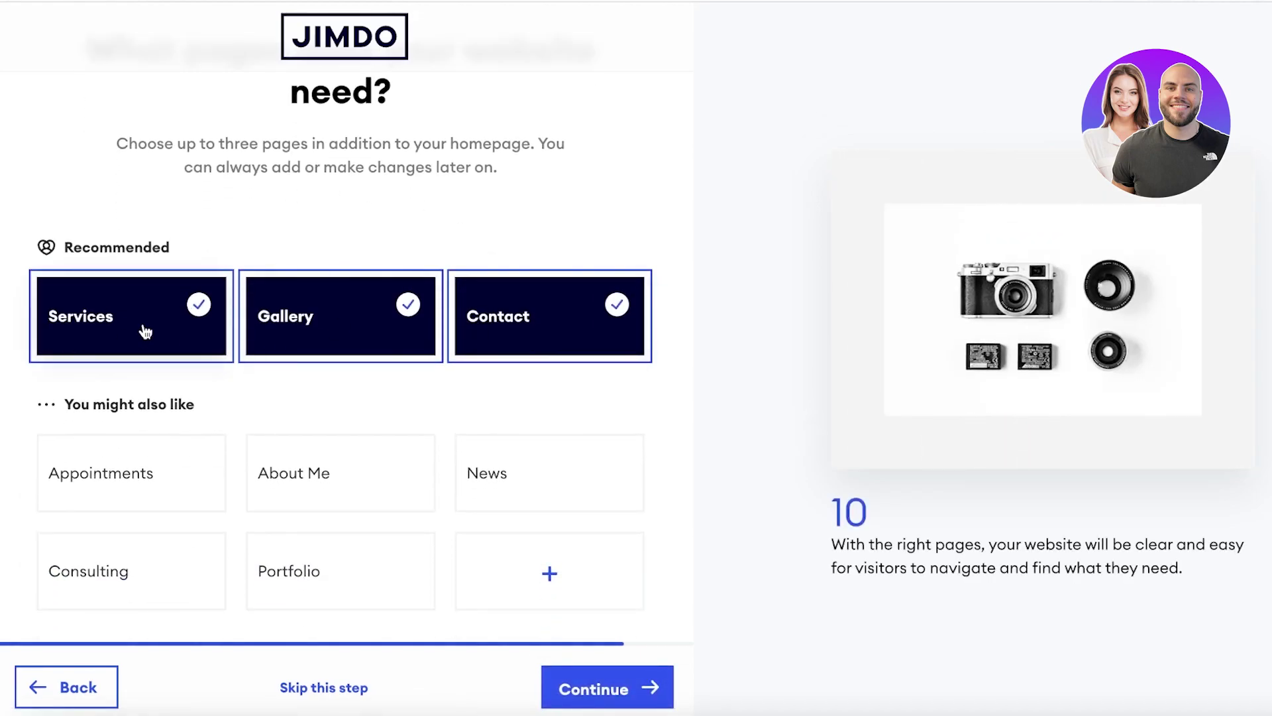
pyautogui.scroll(1, 147, 332)
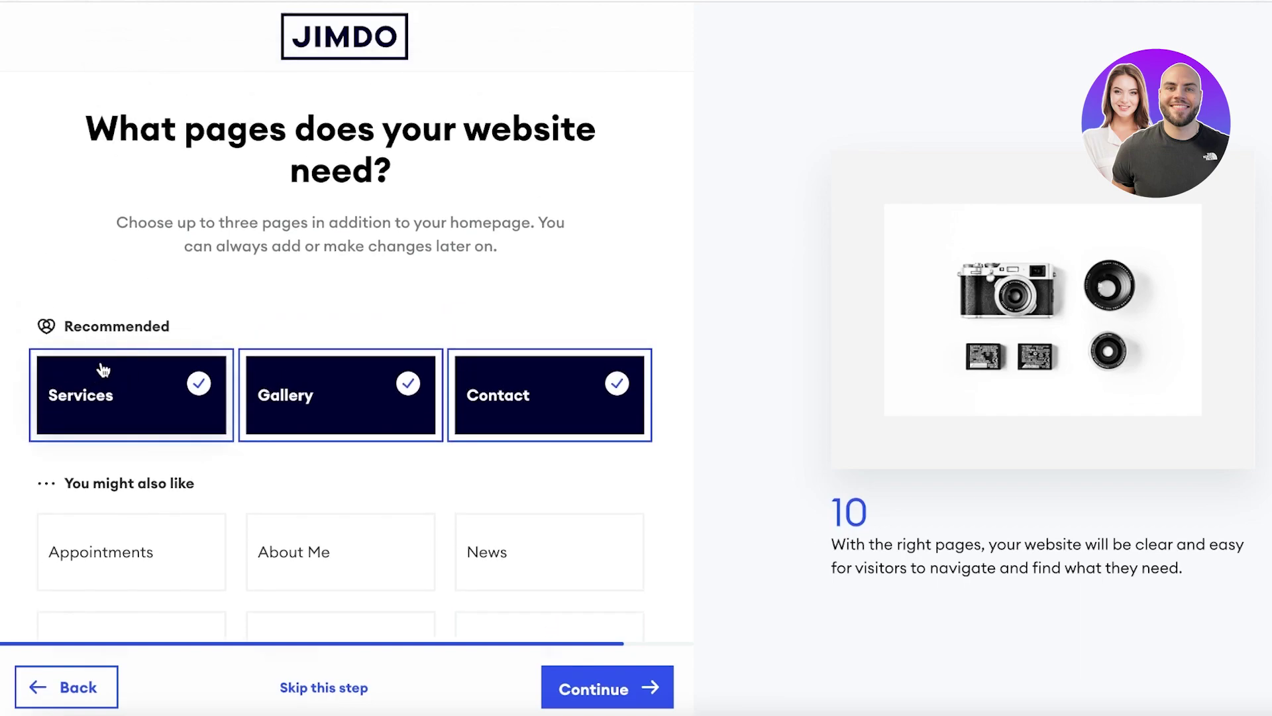
pyautogui.scroll(-1, 457, 397)
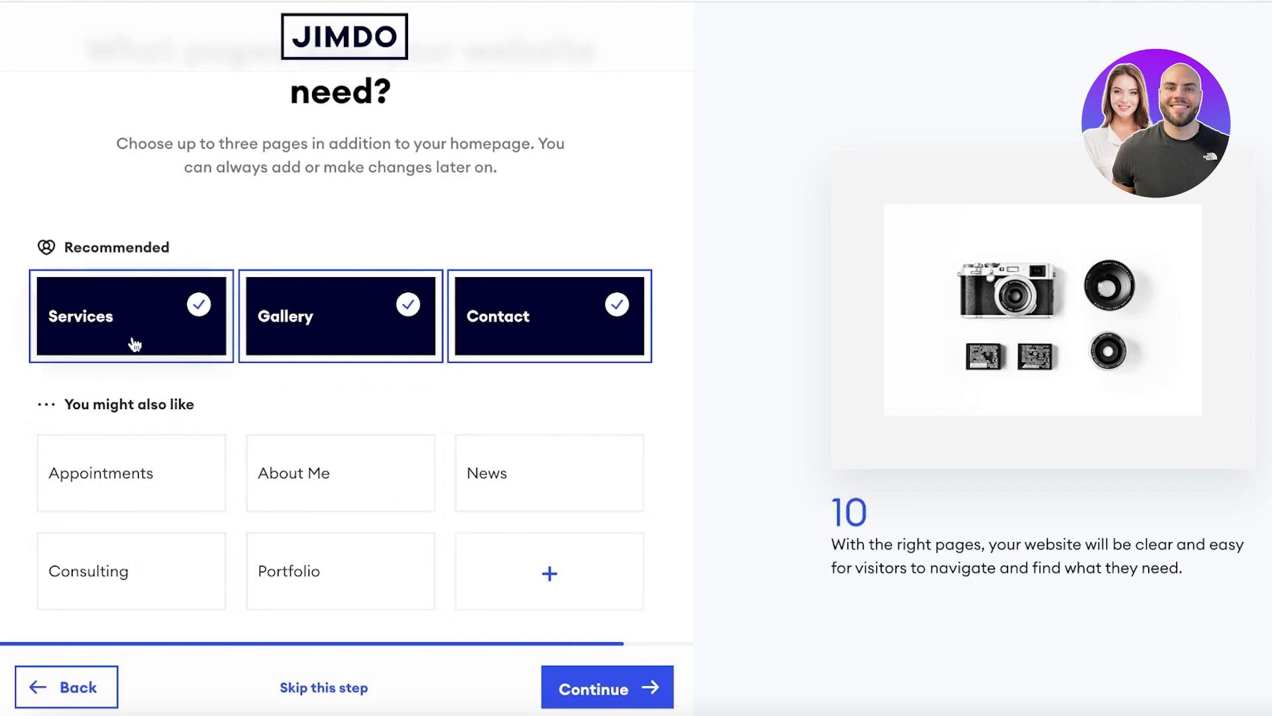
# - Replace Services with Gallery, Contact and News as the extra pages
pyautogui.click(177, 302)
pyautogui.click(338, 316)
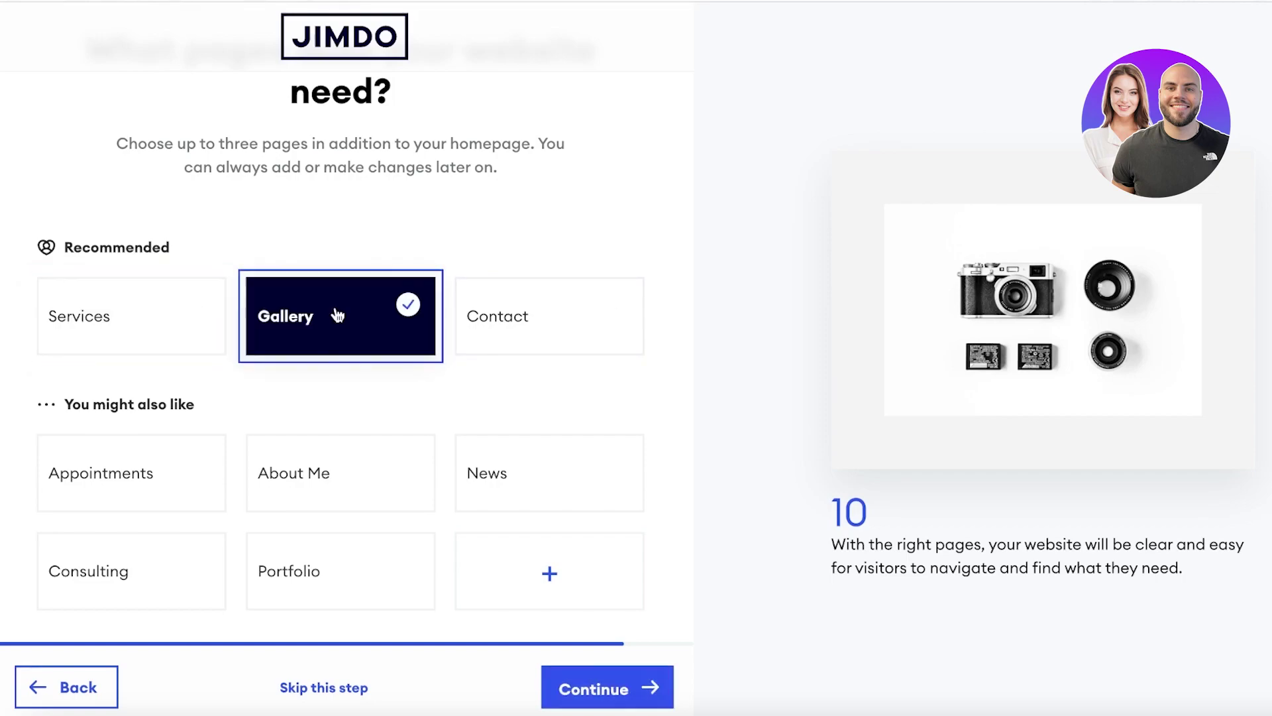
pyautogui.click(517, 318)
pyautogui.click(483, 460)
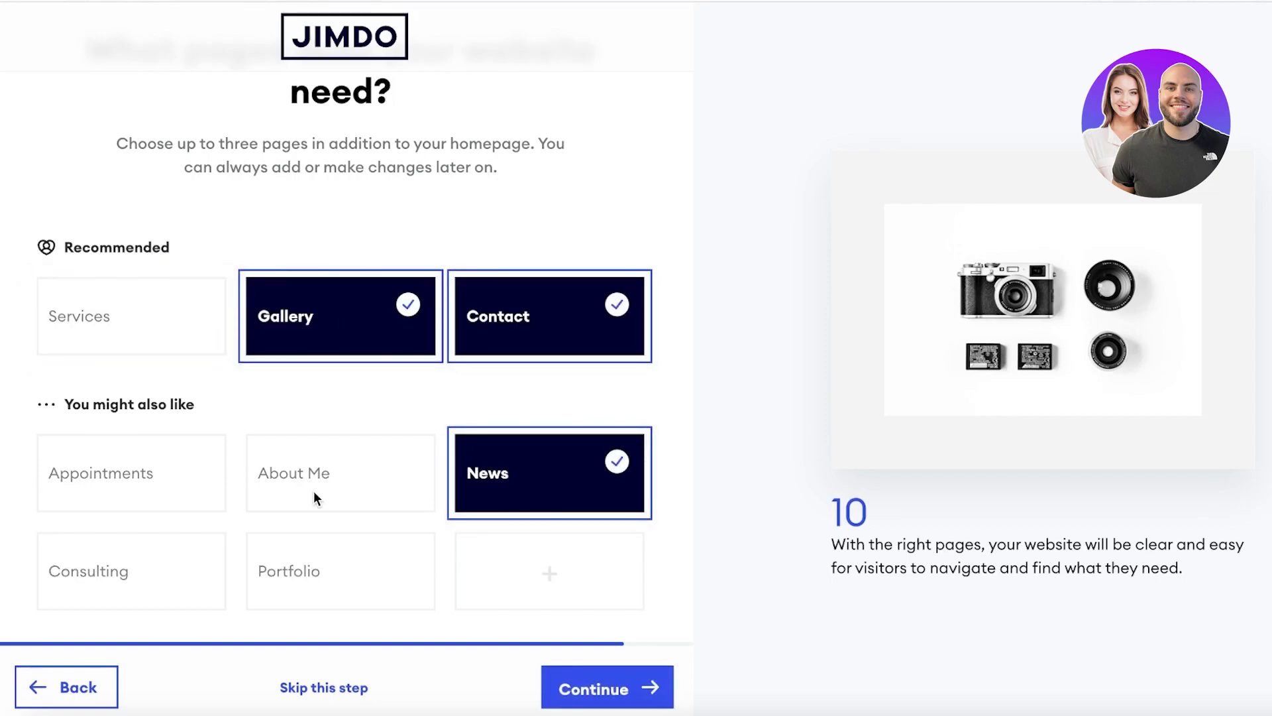
pyautogui.click(593, 687)
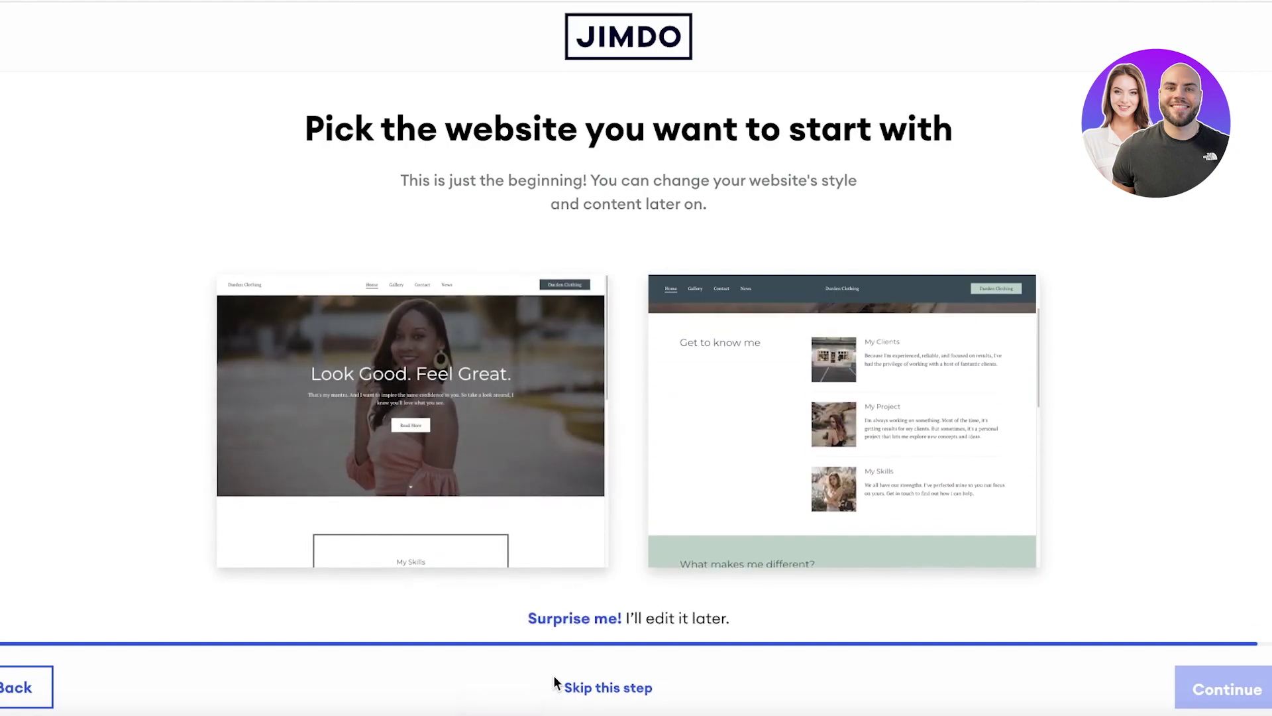
# - Skip the starter-website choice so Jimdo builds the Durden Clothing site
pyautogui.click(571, 689)
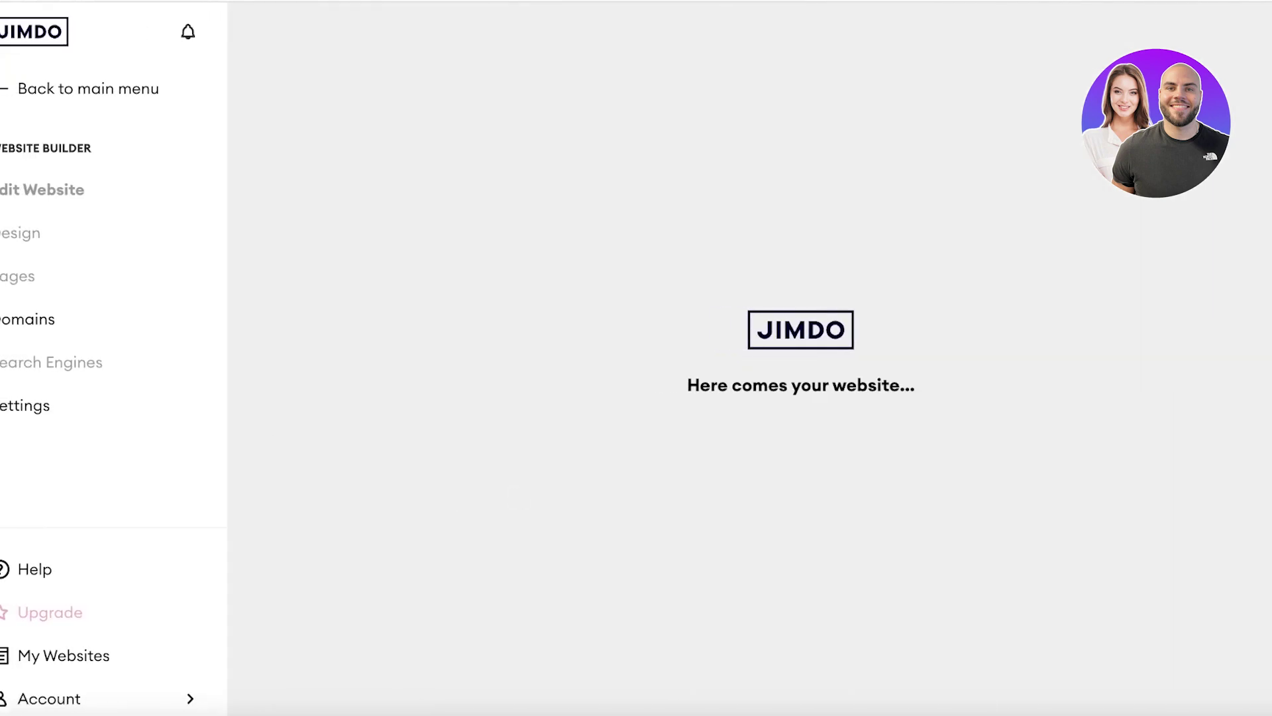
# - Try adding a favicon, then dismiss the upgrade offer
pyautogui.scroll(-20, 583, 437)
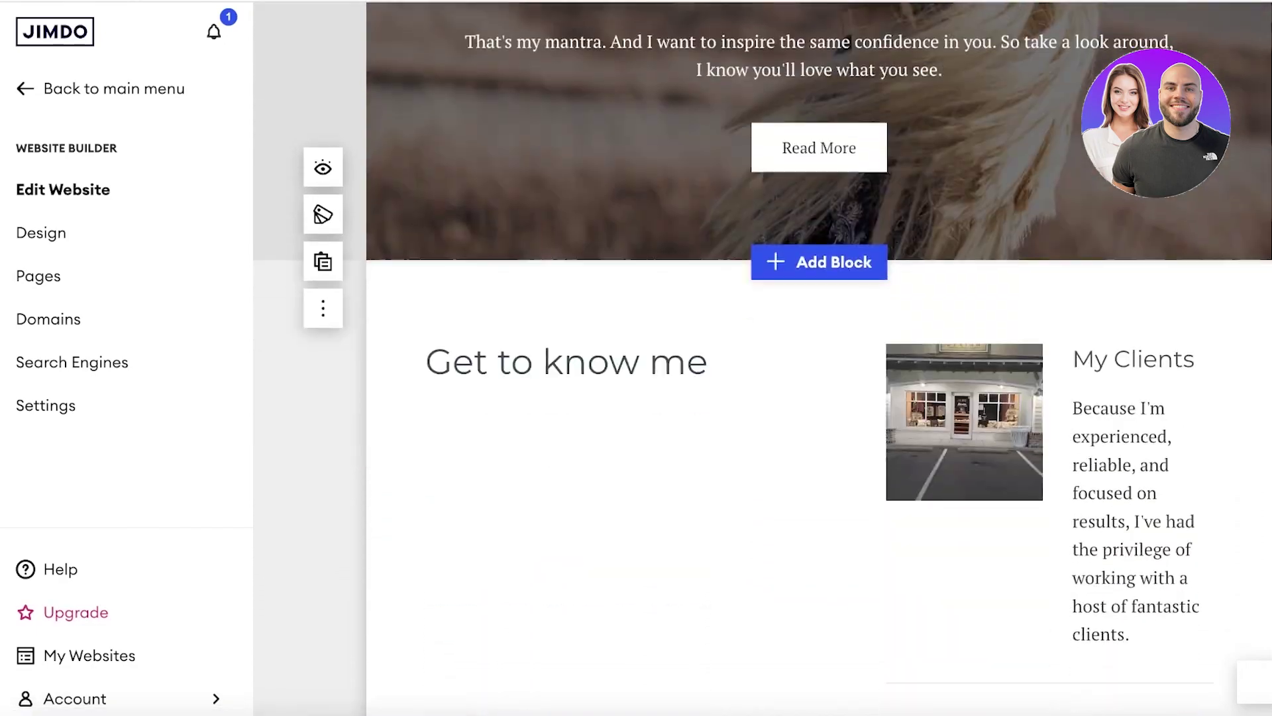
pyautogui.scroll(20, 641, 389)
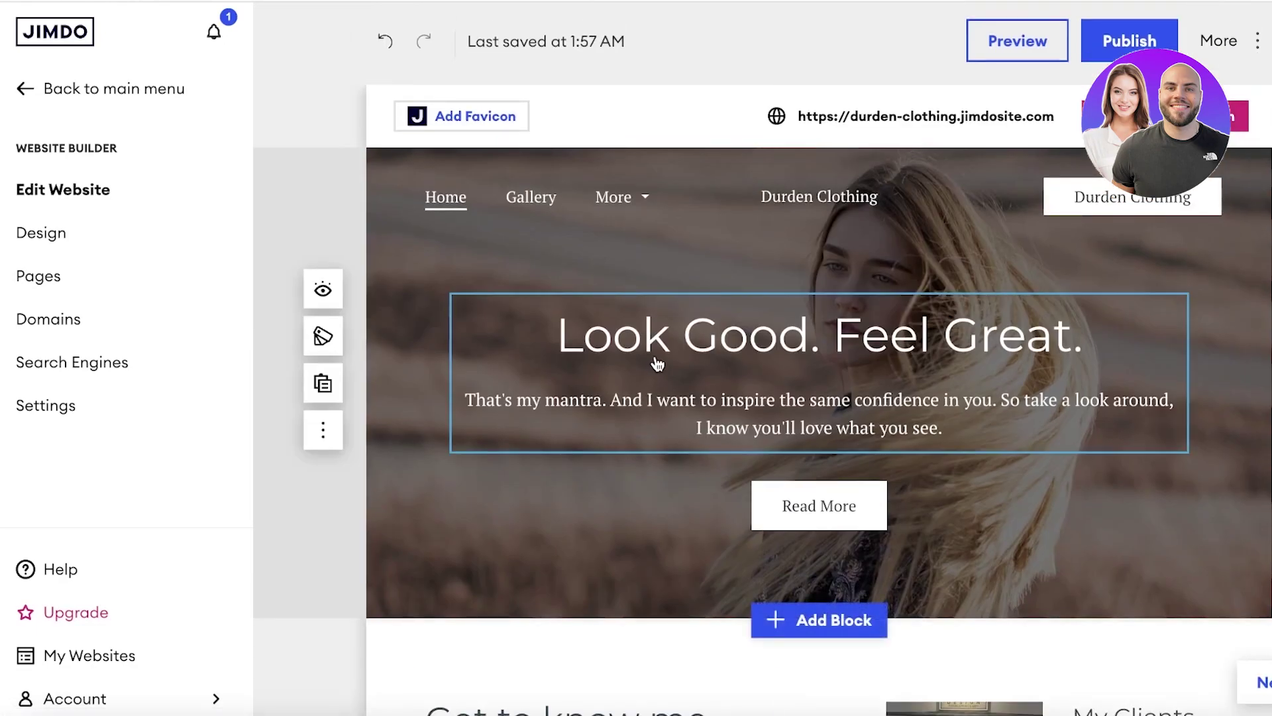
pyautogui.click(483, 118)
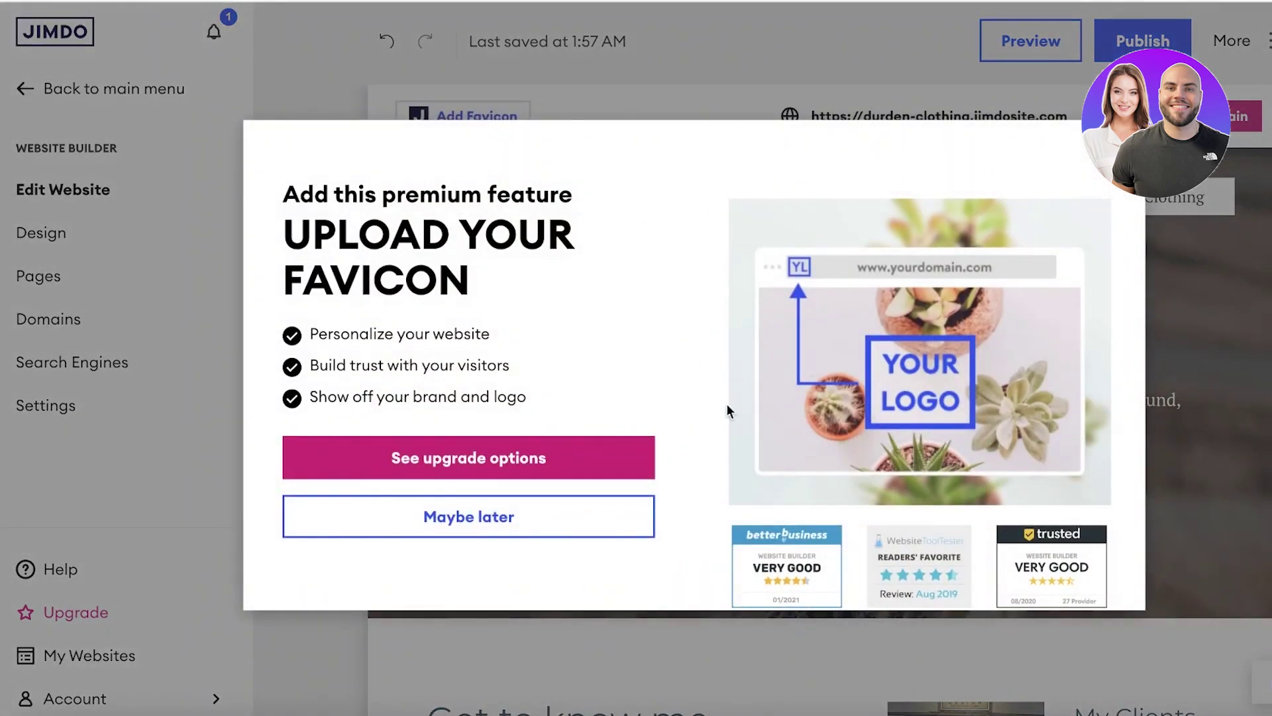
pyautogui.press('Escape')
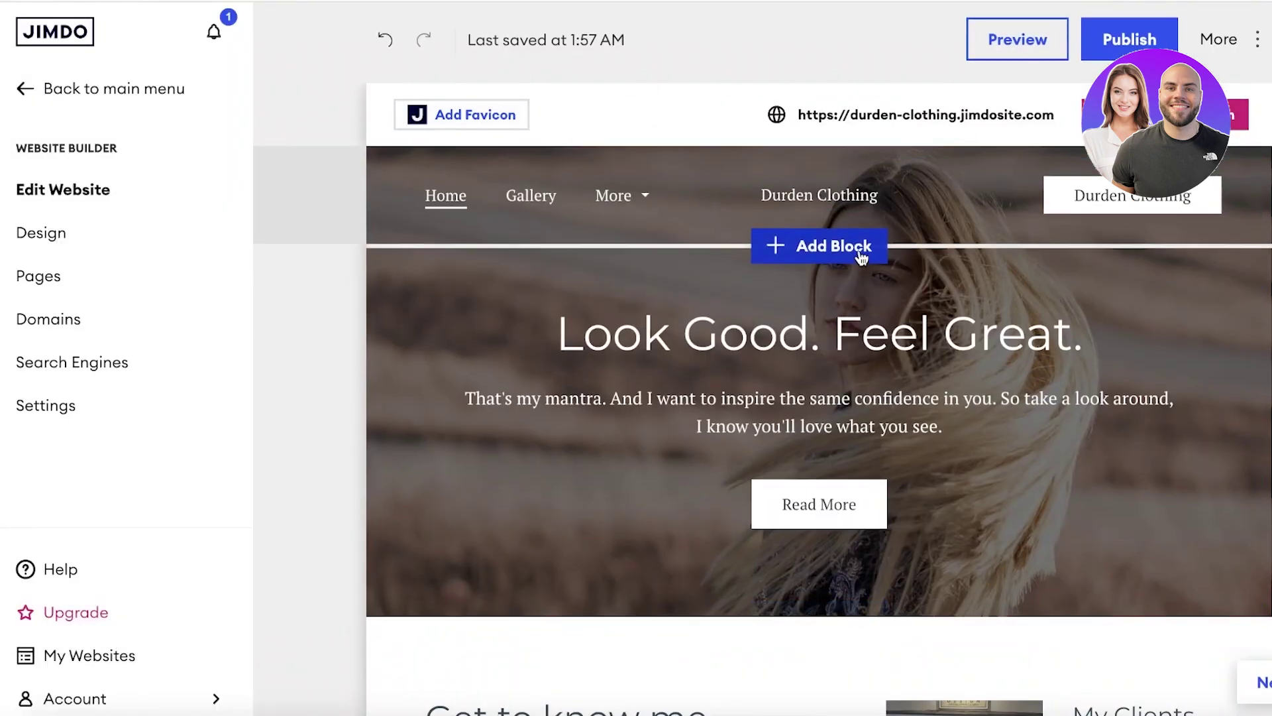
pyautogui.scroll(-1, 795, 218)
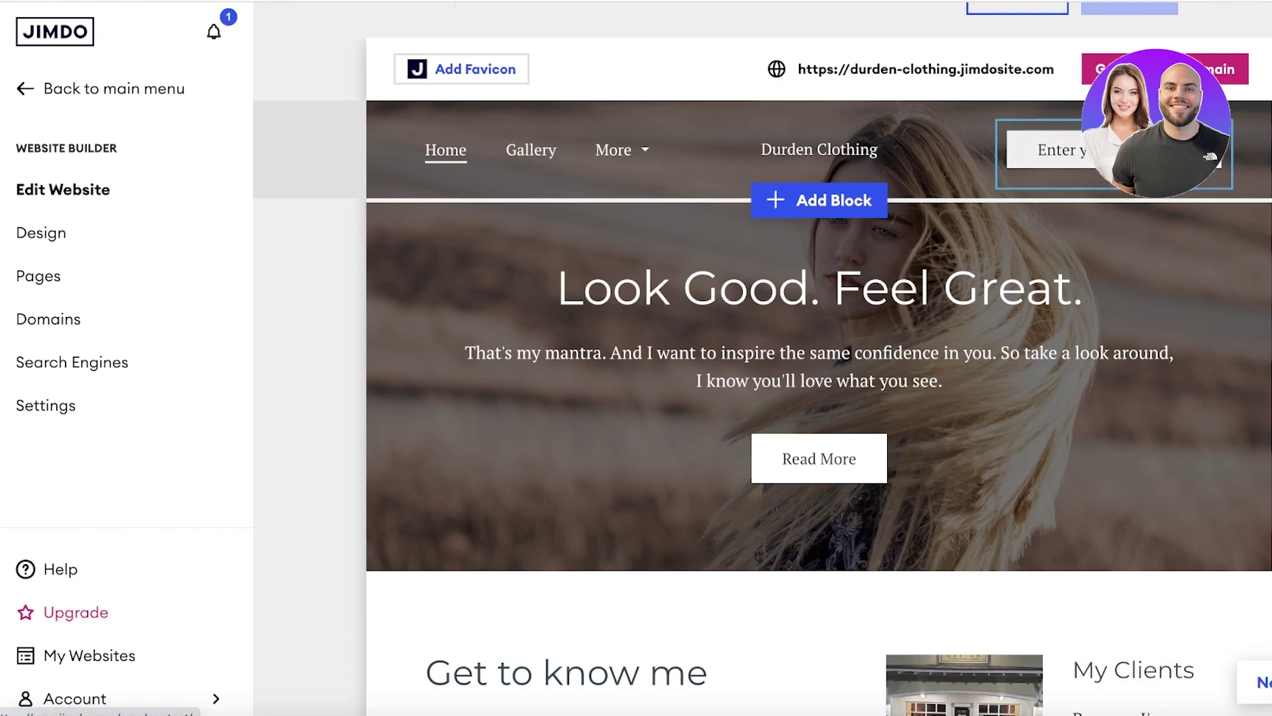
# - Open the header button's link in a new tab, then open the Design settings
pyautogui.rightClick(987, 145)
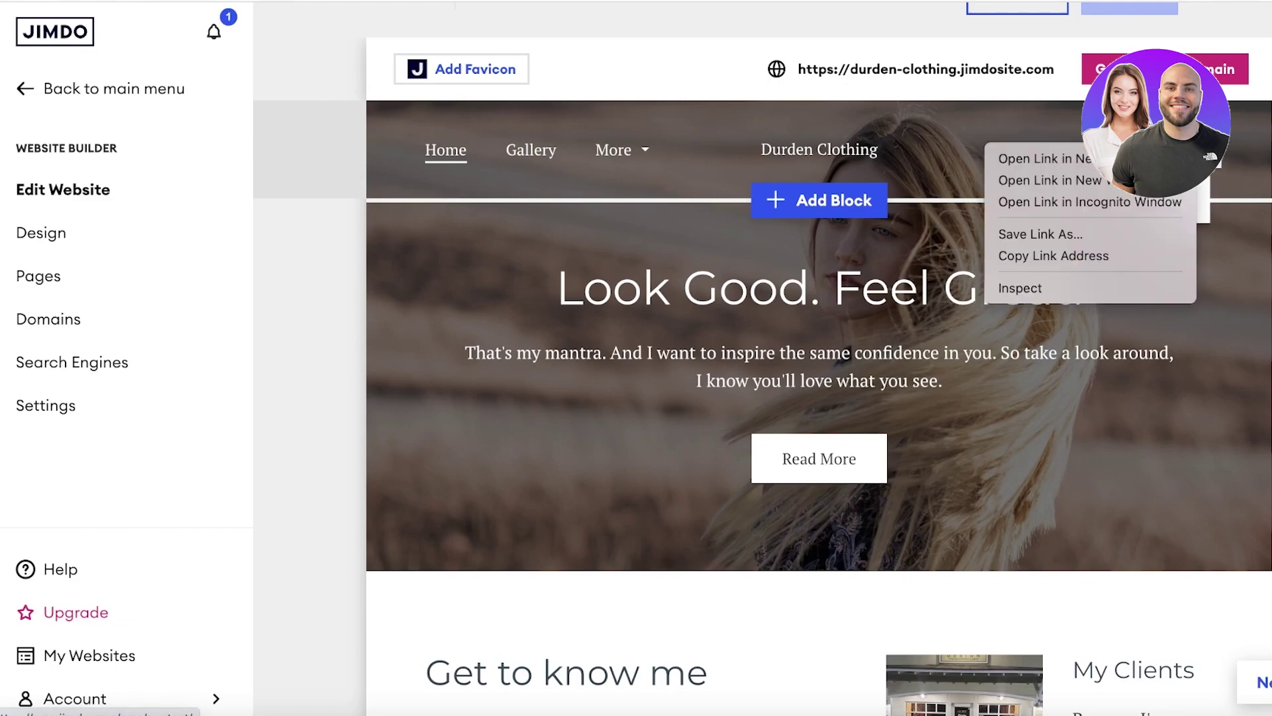
pyautogui.click(1009, 159)
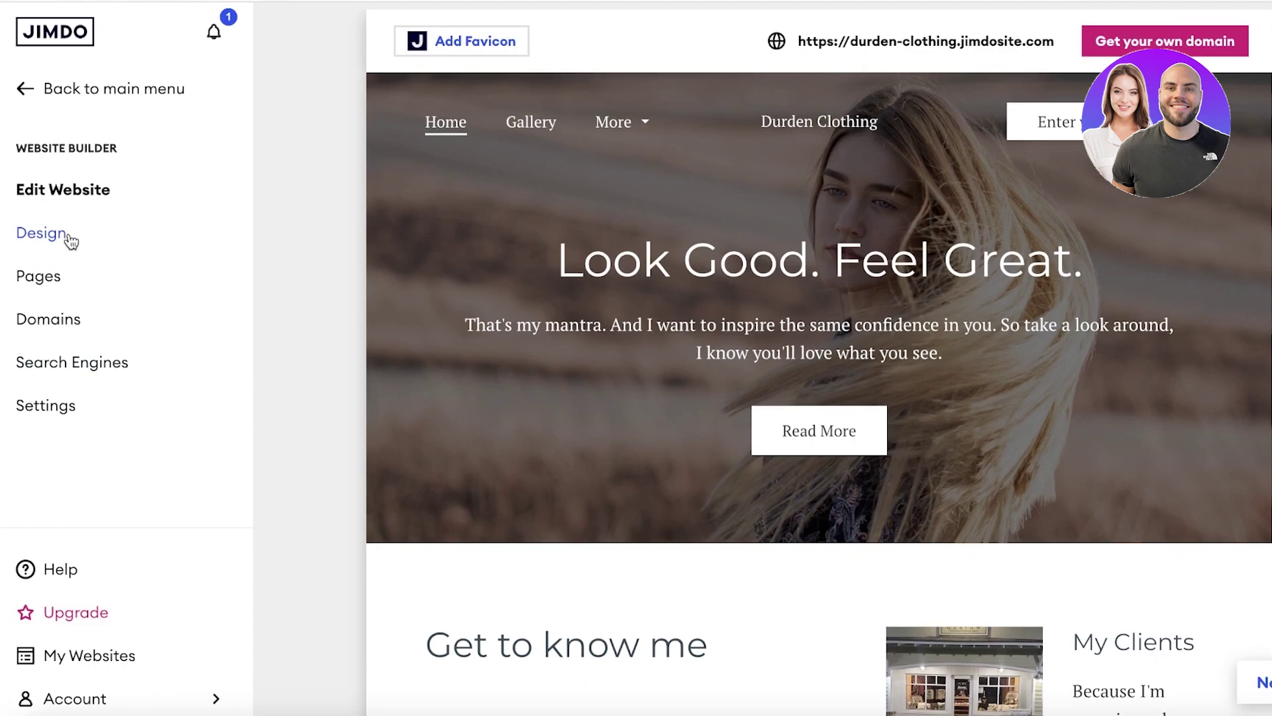
pyautogui.click(65, 238)
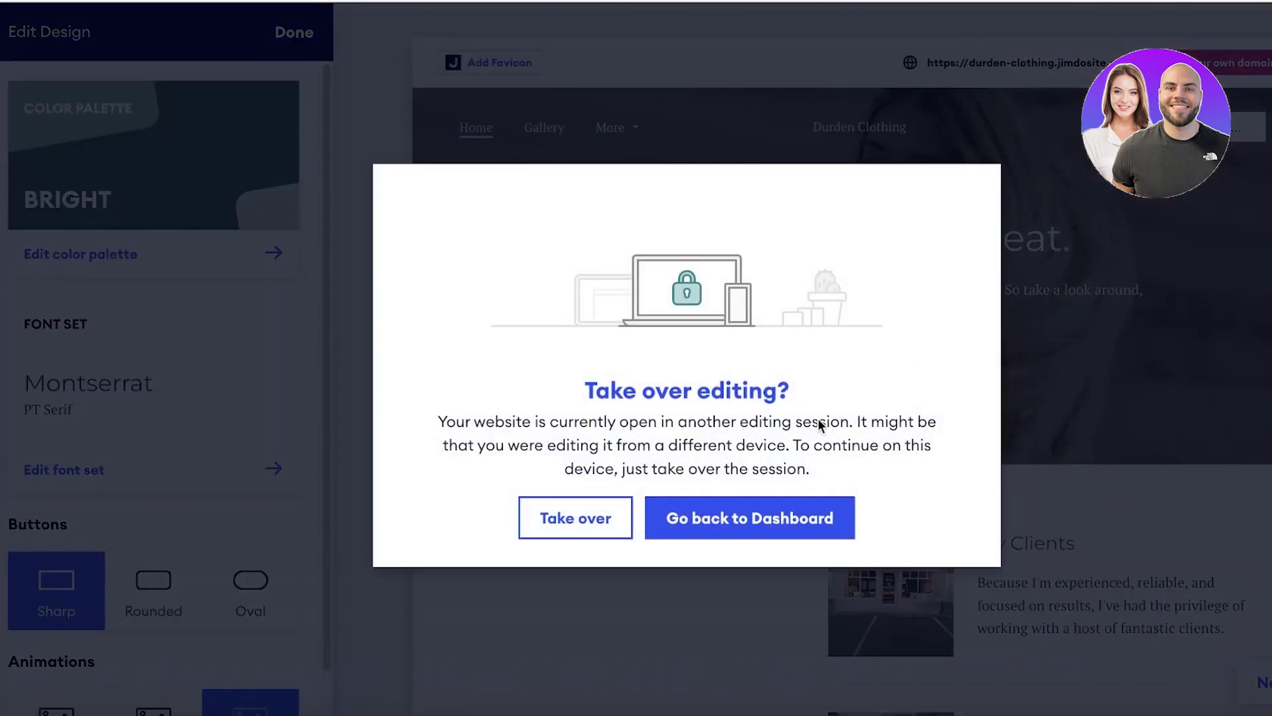
# - Take over editing, then select the hero block and show its extra options
pyautogui.click(558, 526)
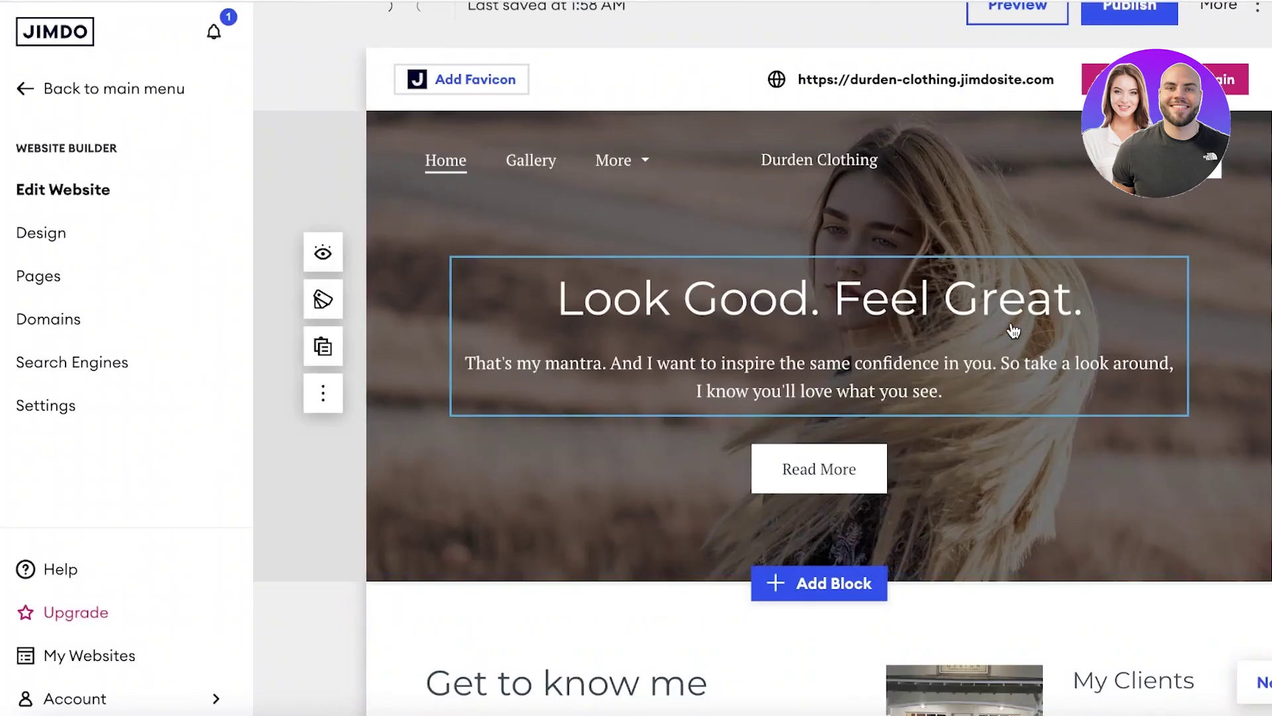
pyautogui.scroll(-1, 1017, 260)
pyautogui.click(548, 286)
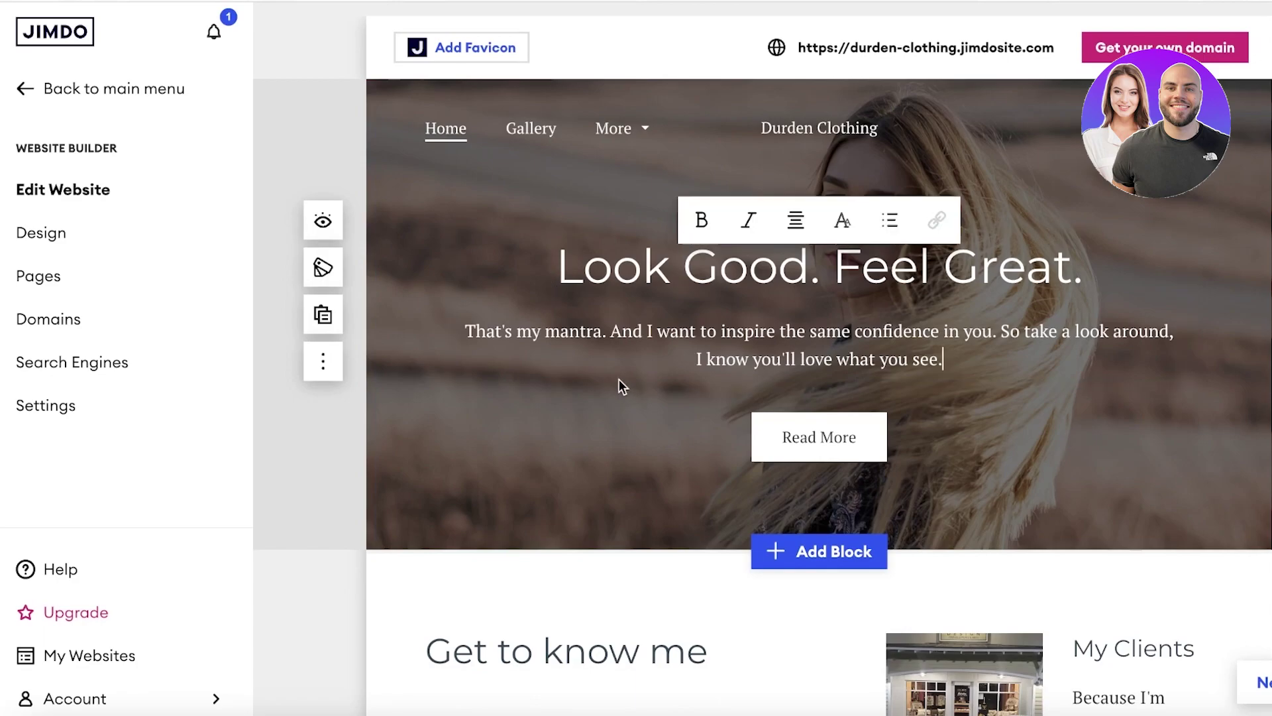
pyautogui.scroll(-1, 638, 491)
pyautogui.click(819, 398)
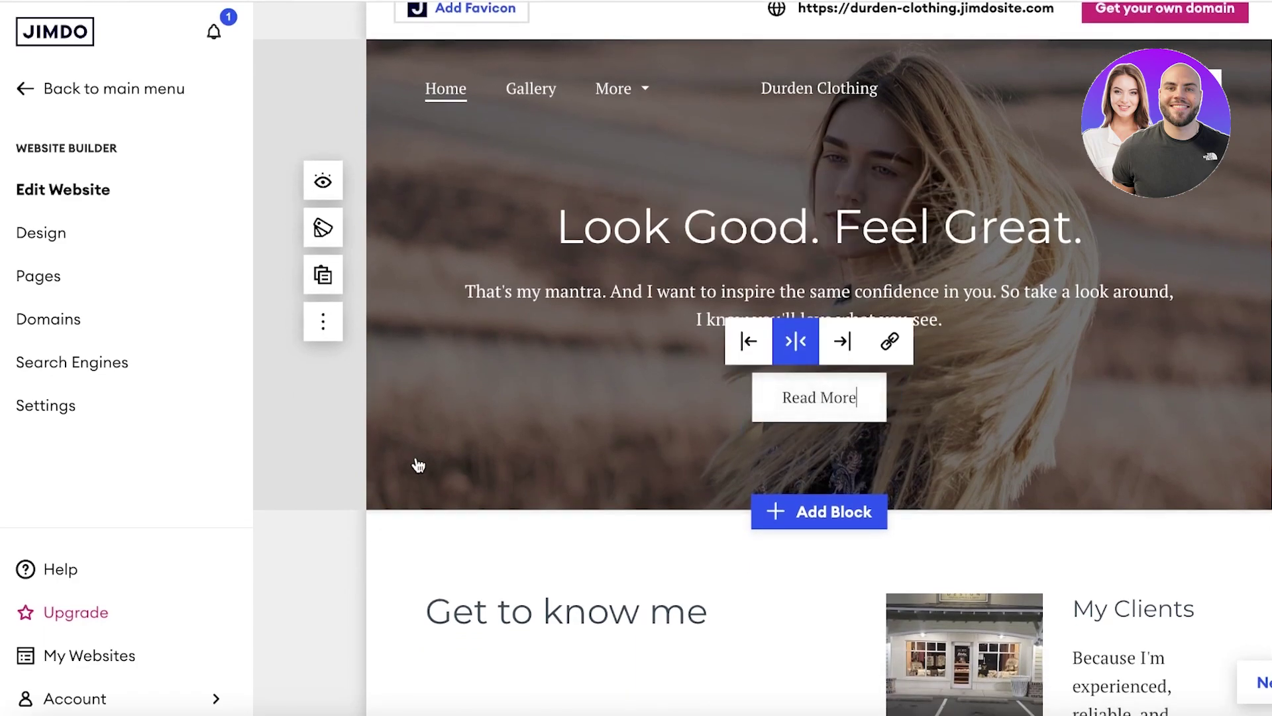
pyautogui.click(418, 466)
pyautogui.click(322, 324)
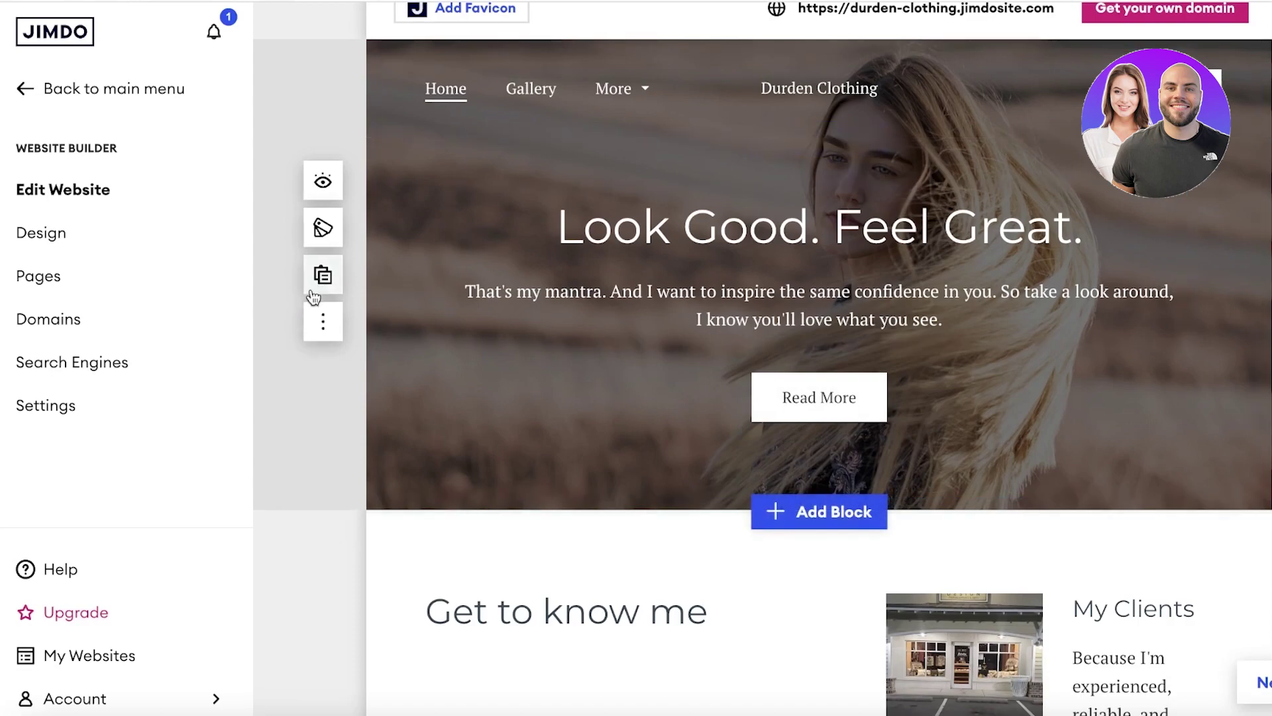
# - Switch the hero block to the tall full-image Cover layout after trying the other layouts
pyautogui.click(325, 226)
pyautogui.scroll(-3, 304, 340)
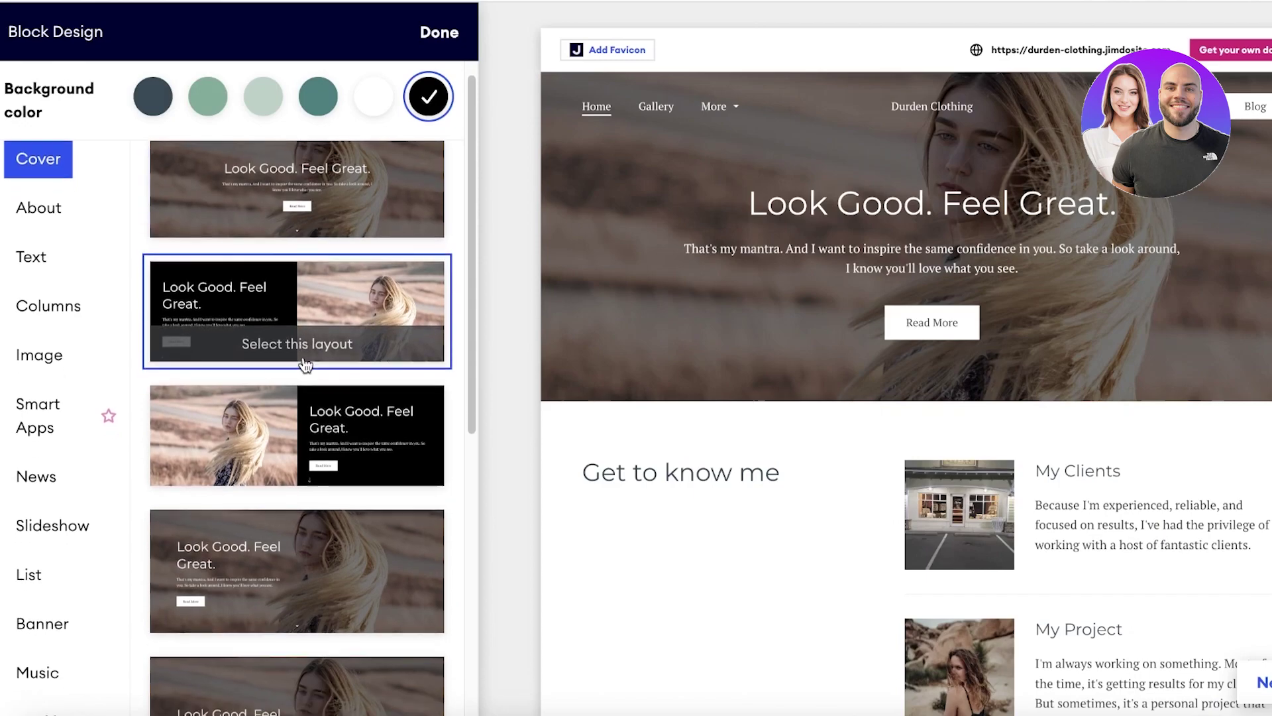
pyautogui.scroll(-5, 306, 494)
pyautogui.scroll(10, 355, 392)
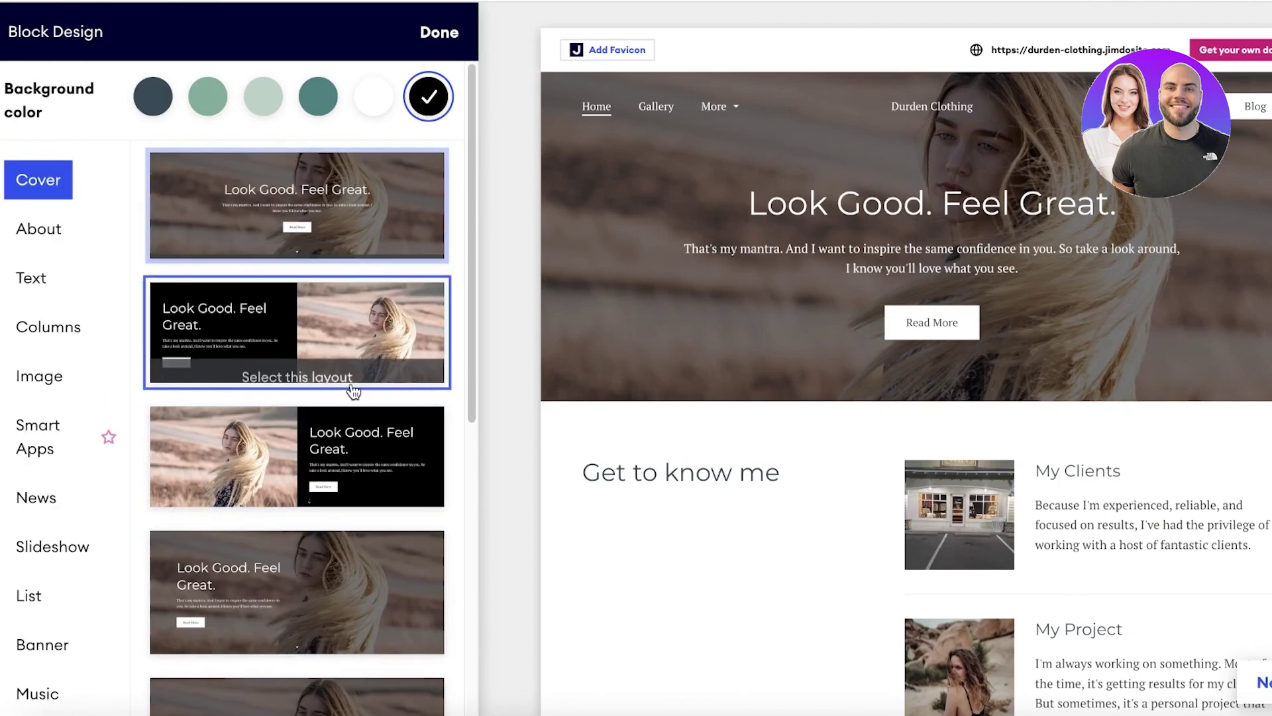
pyautogui.scroll(-5, 363, 286)
pyautogui.scroll(-2, 307, 489)
pyautogui.click(307, 483)
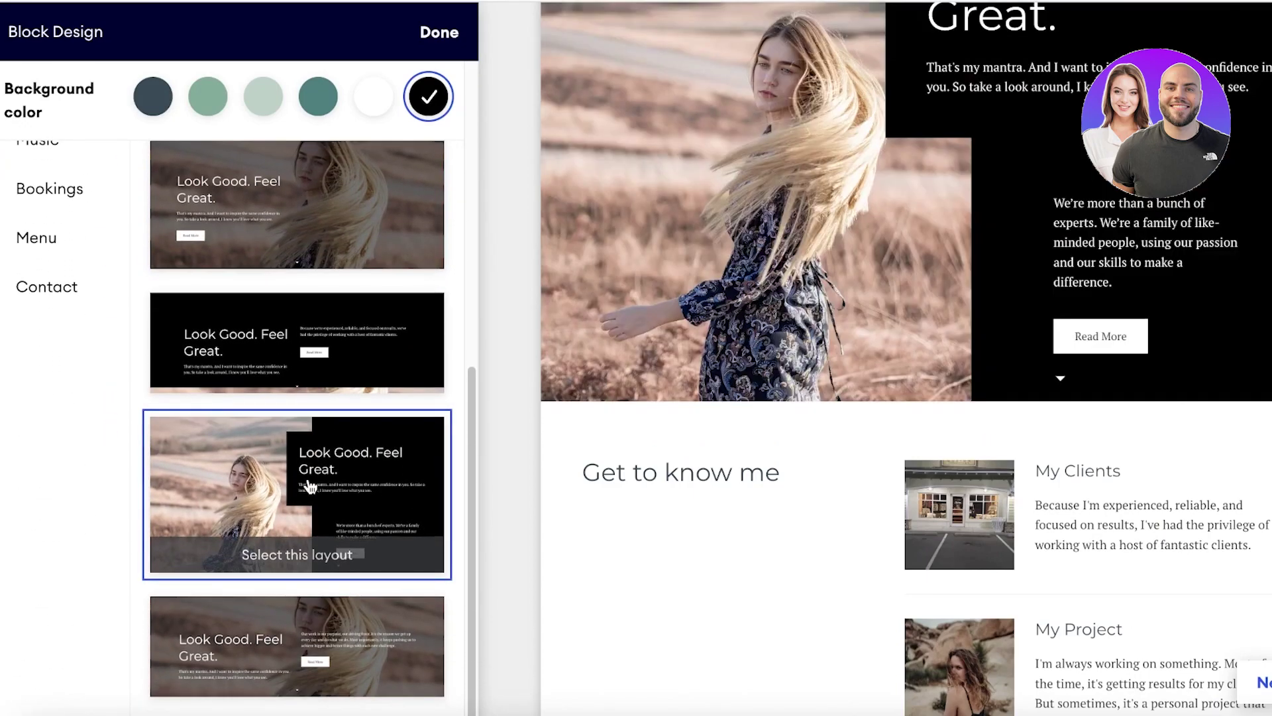
pyautogui.scroll(4, 309, 487)
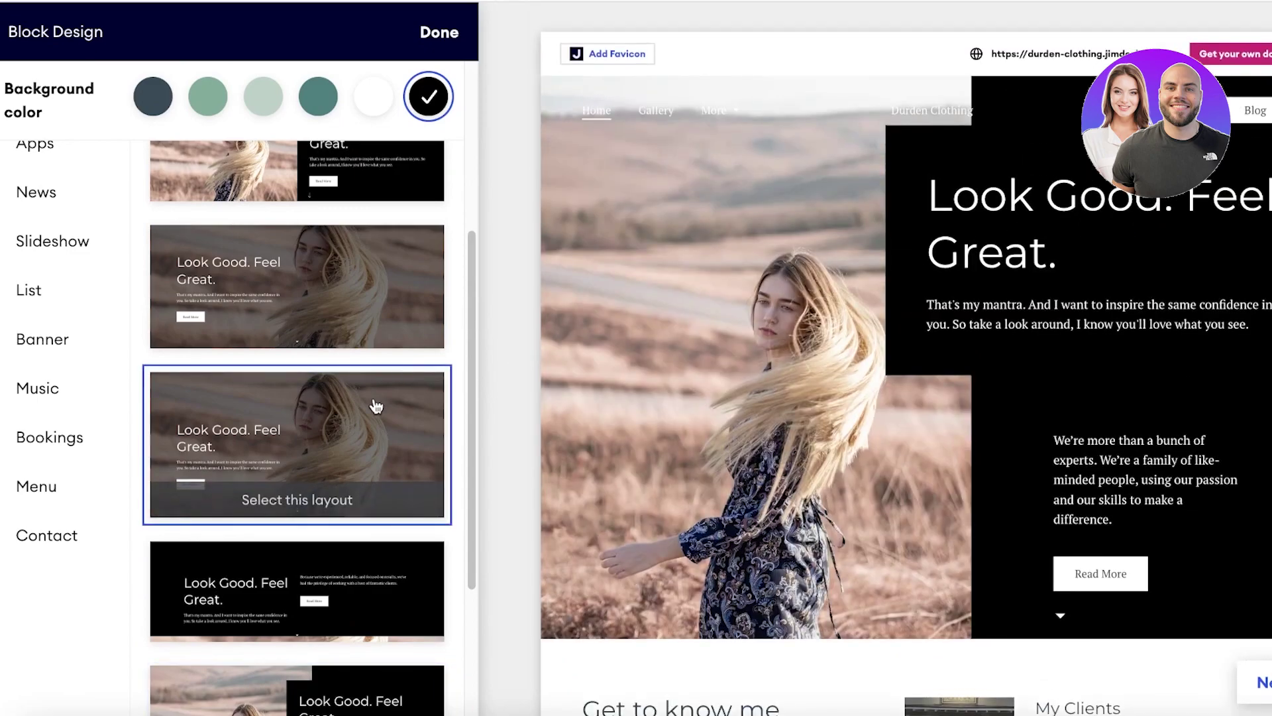
pyautogui.click(386, 407)
pyautogui.click(384, 328)
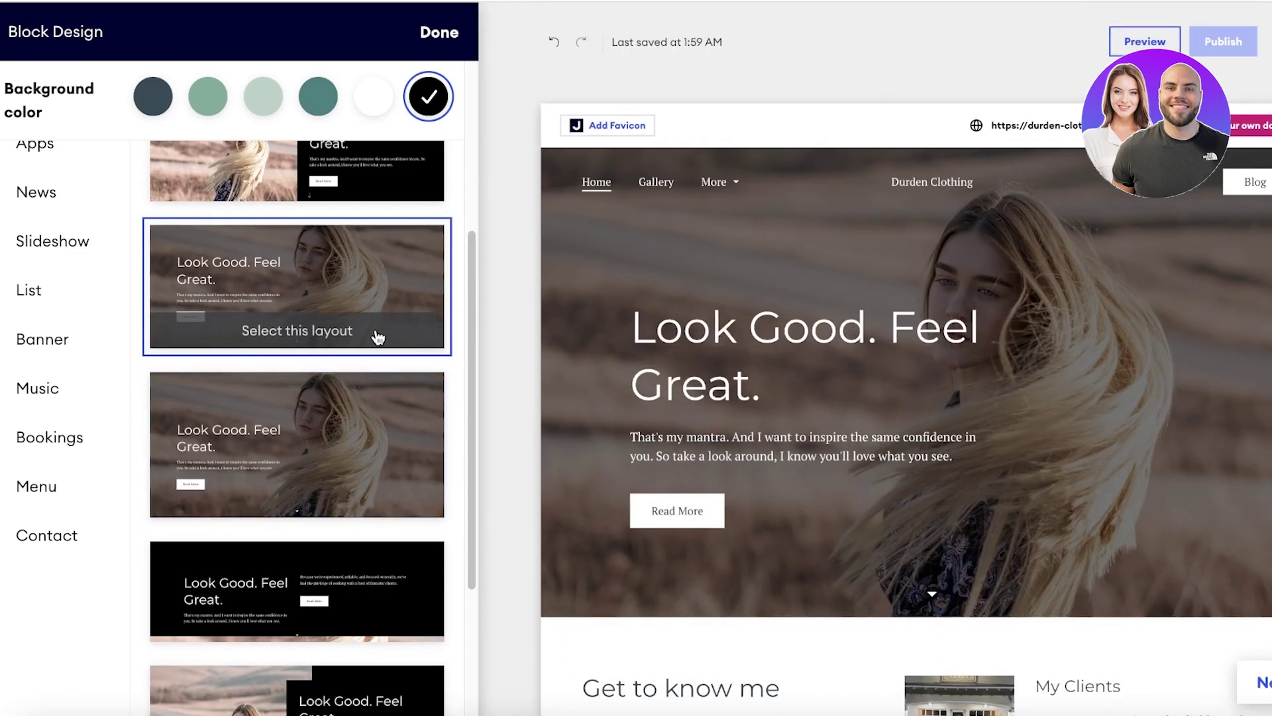
pyautogui.click(304, 464)
# - Test the teal, sage and slate background swatches, then keep the hero background black
pyautogui.scroll(-3, 304, 457)
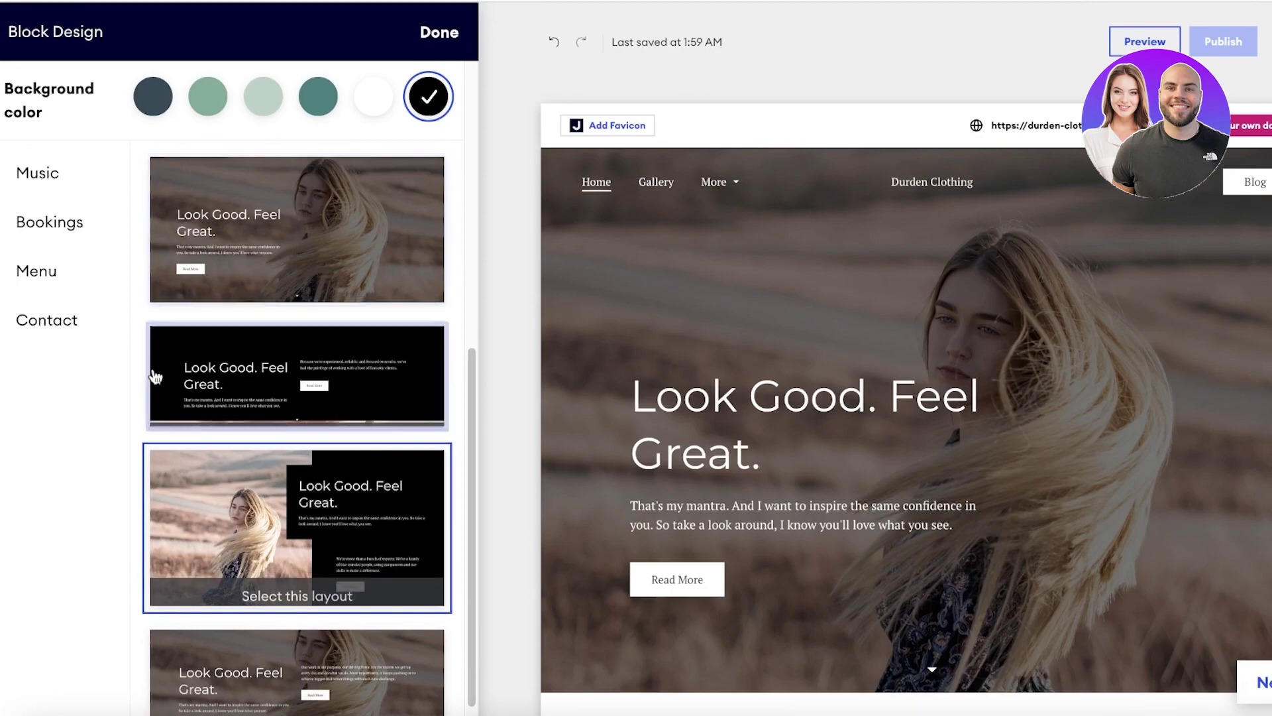
pyautogui.click(317, 96)
pyautogui.click(281, 105)
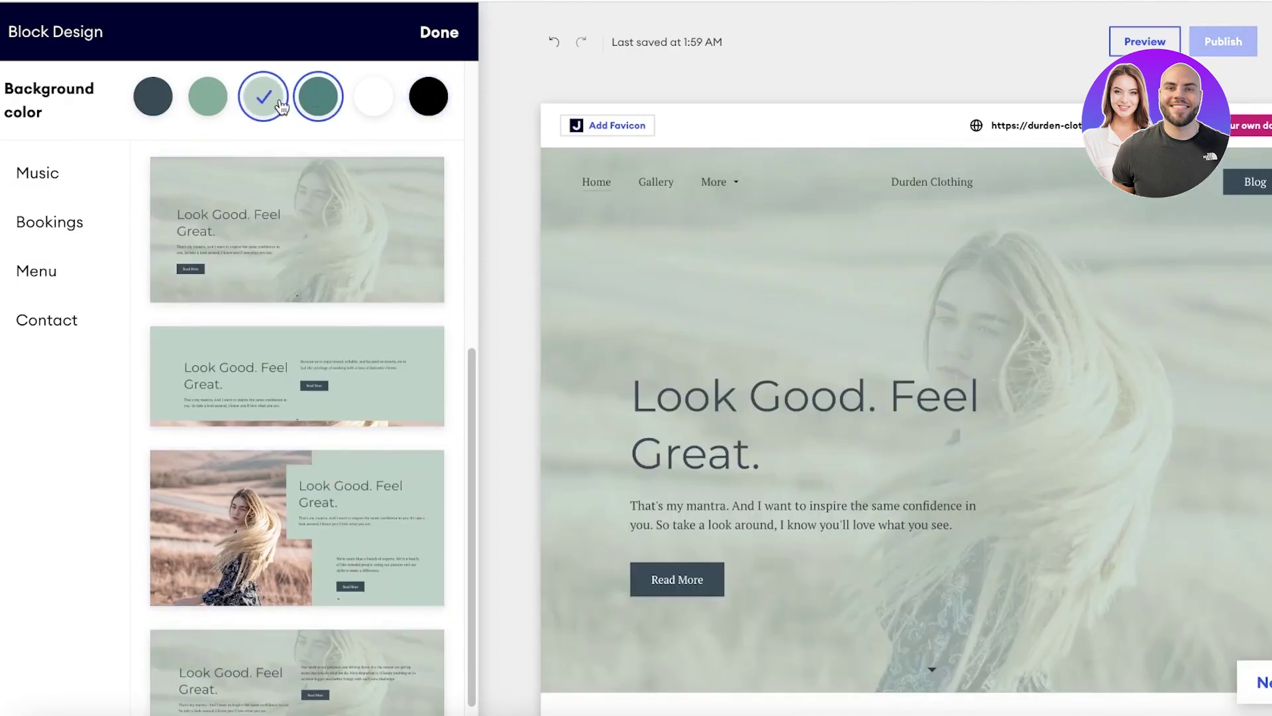
pyautogui.click(213, 108)
pyautogui.click(167, 104)
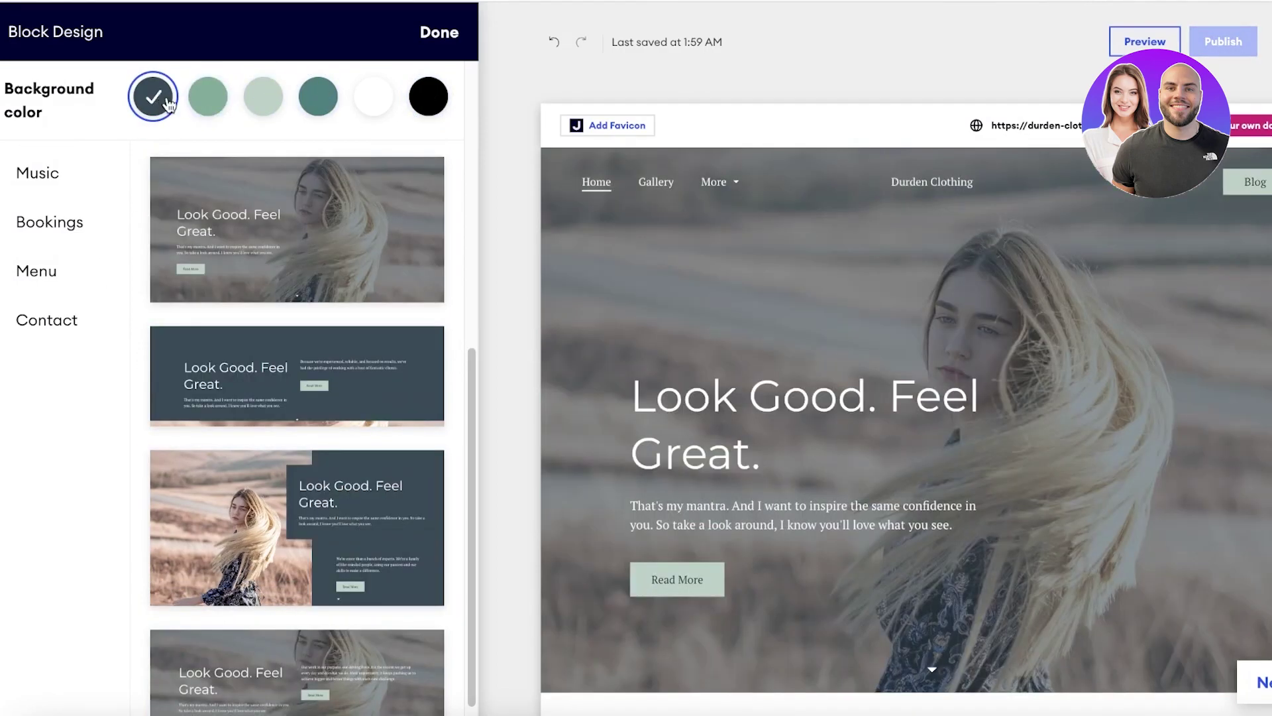
pyautogui.click(421, 98)
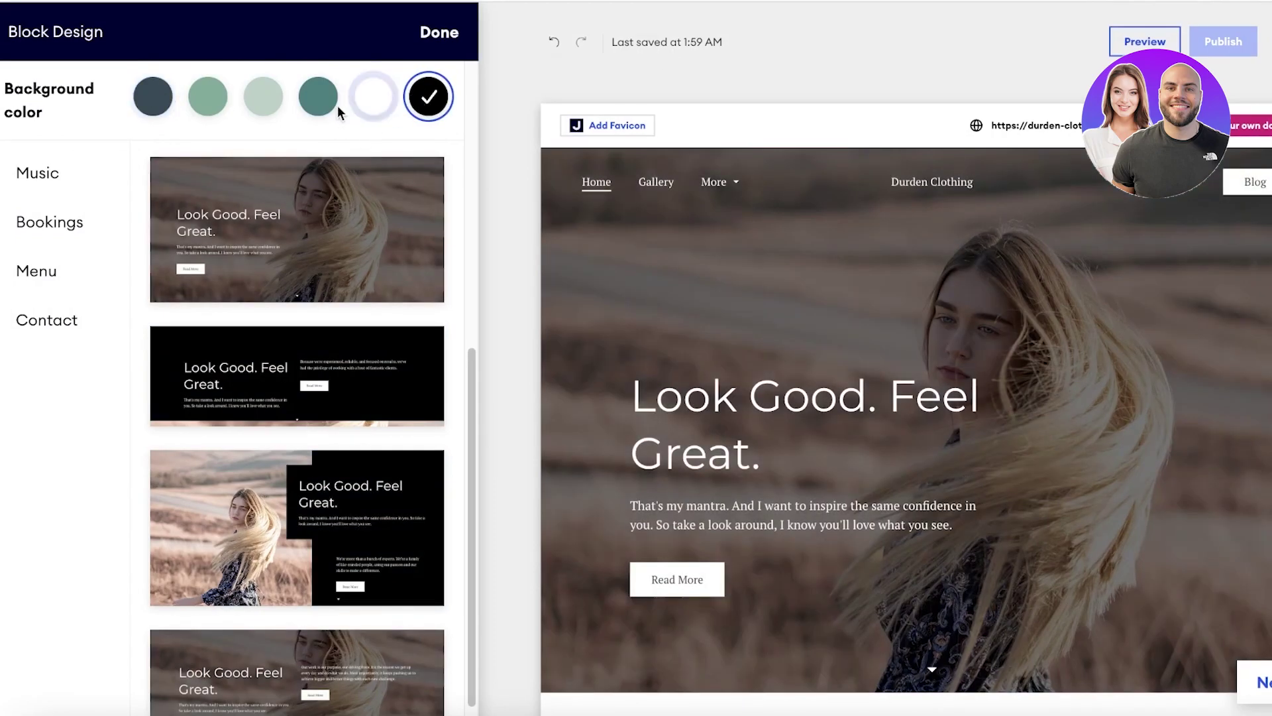
pyautogui.click(449, 33)
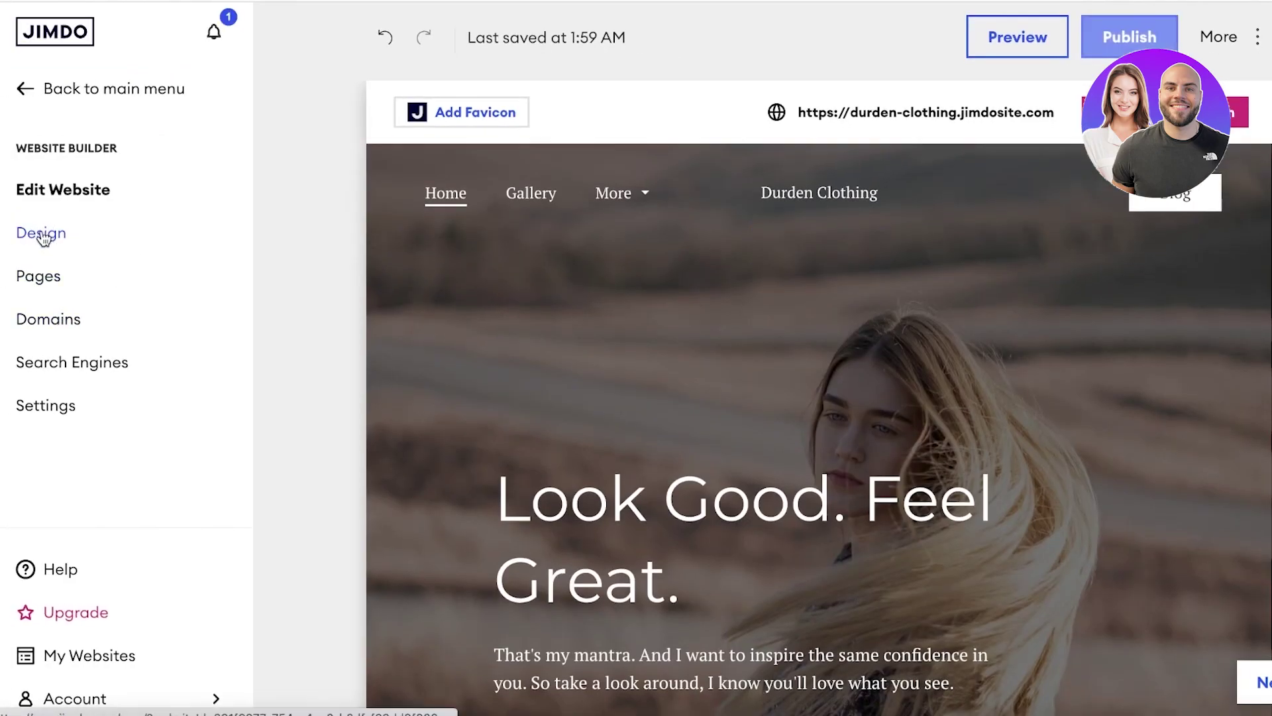
# - Change the Design Buttons style from Rounded to Oval so Read More is pill-shaped
pyautogui.click(39, 234)
pyautogui.scroll(-1, 35, 222)
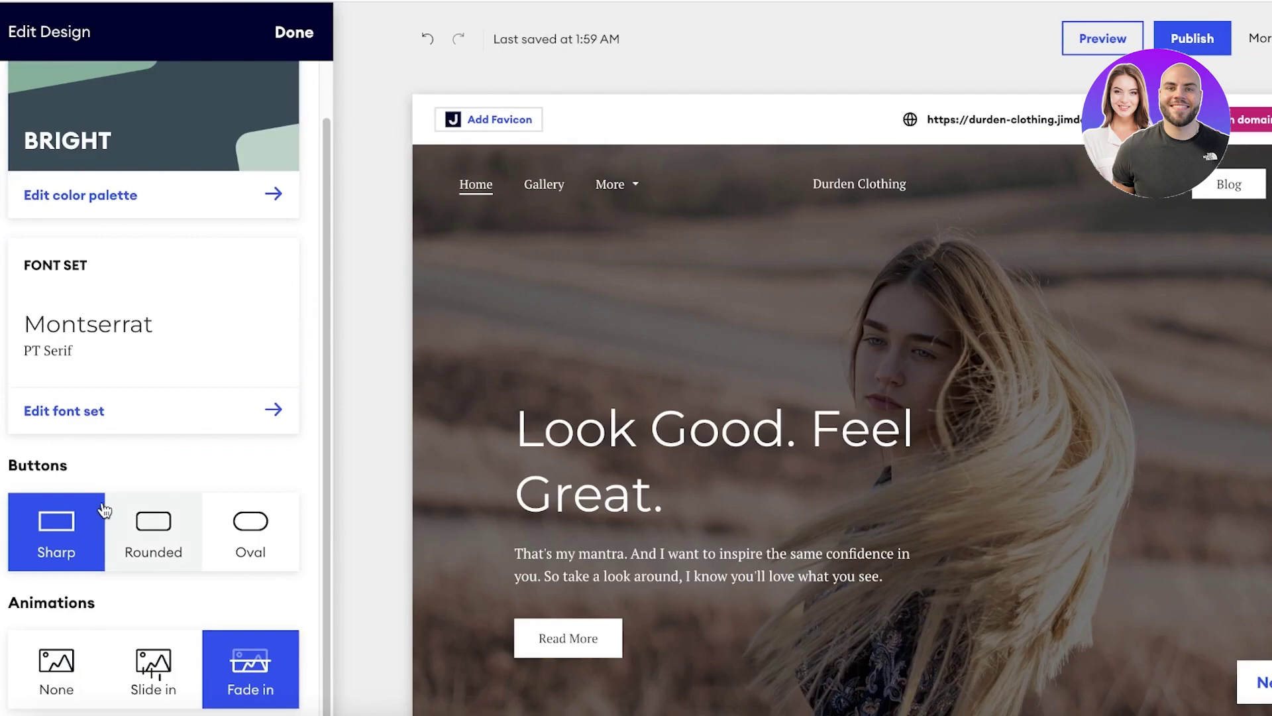
pyautogui.click(290, 33)
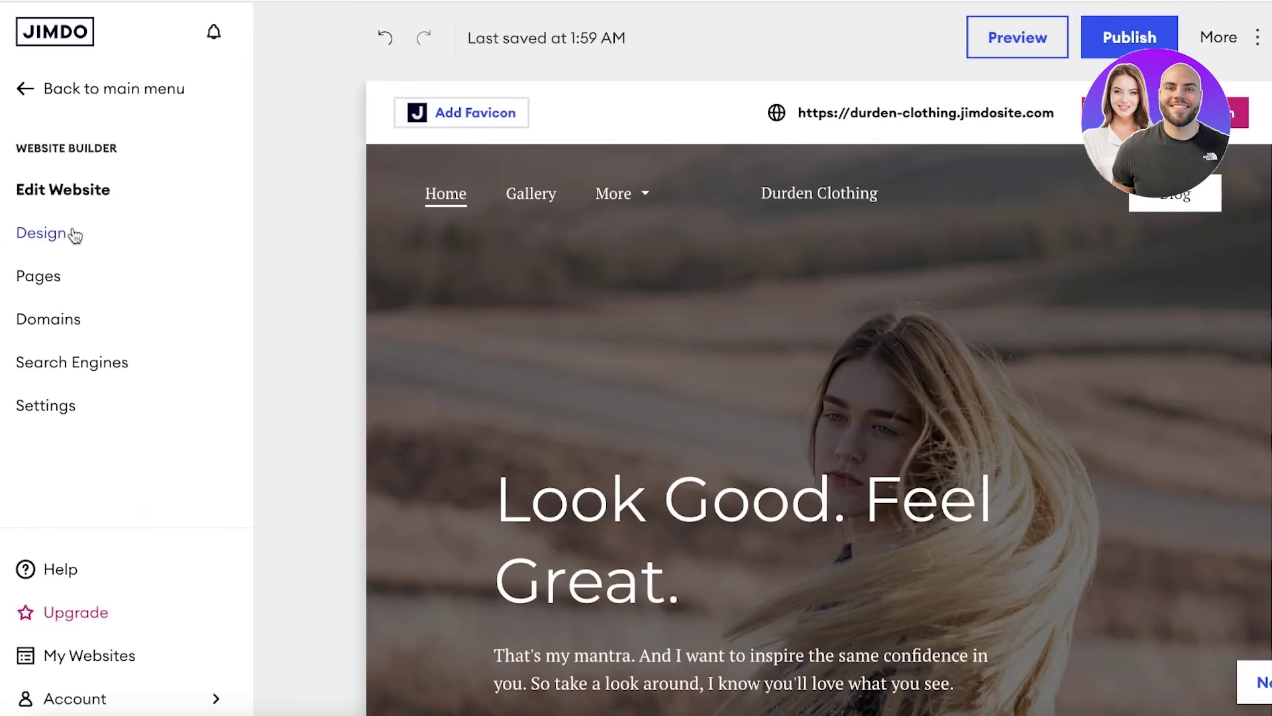
pyautogui.click(56, 236)
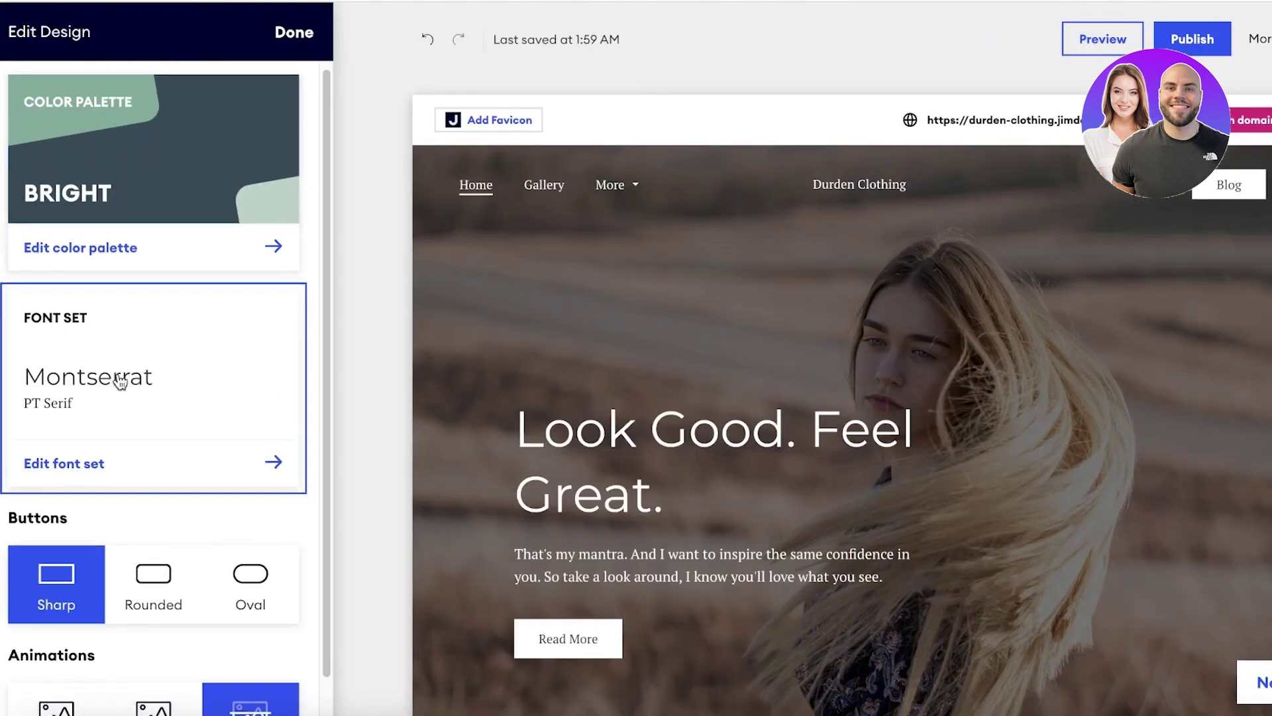
pyautogui.scroll(-1, 119, 381)
pyautogui.click(124, 528)
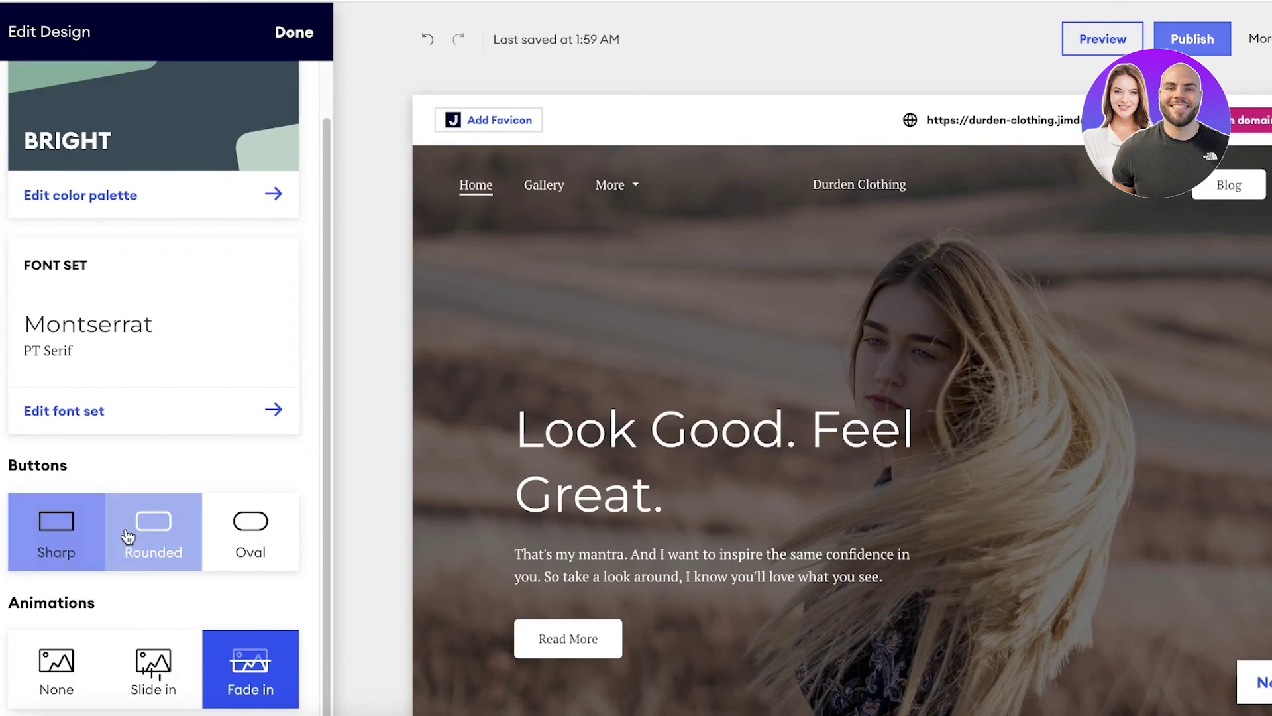
pyautogui.click(249, 521)
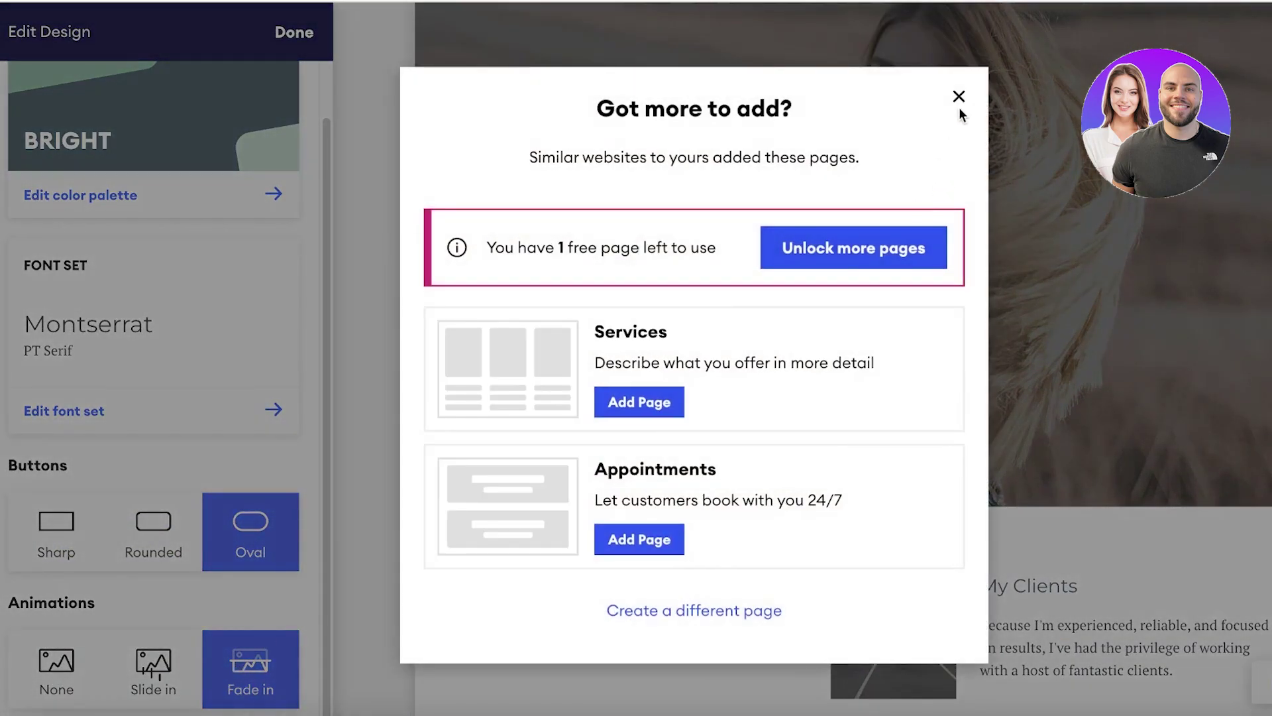
pyautogui.click(959, 96)
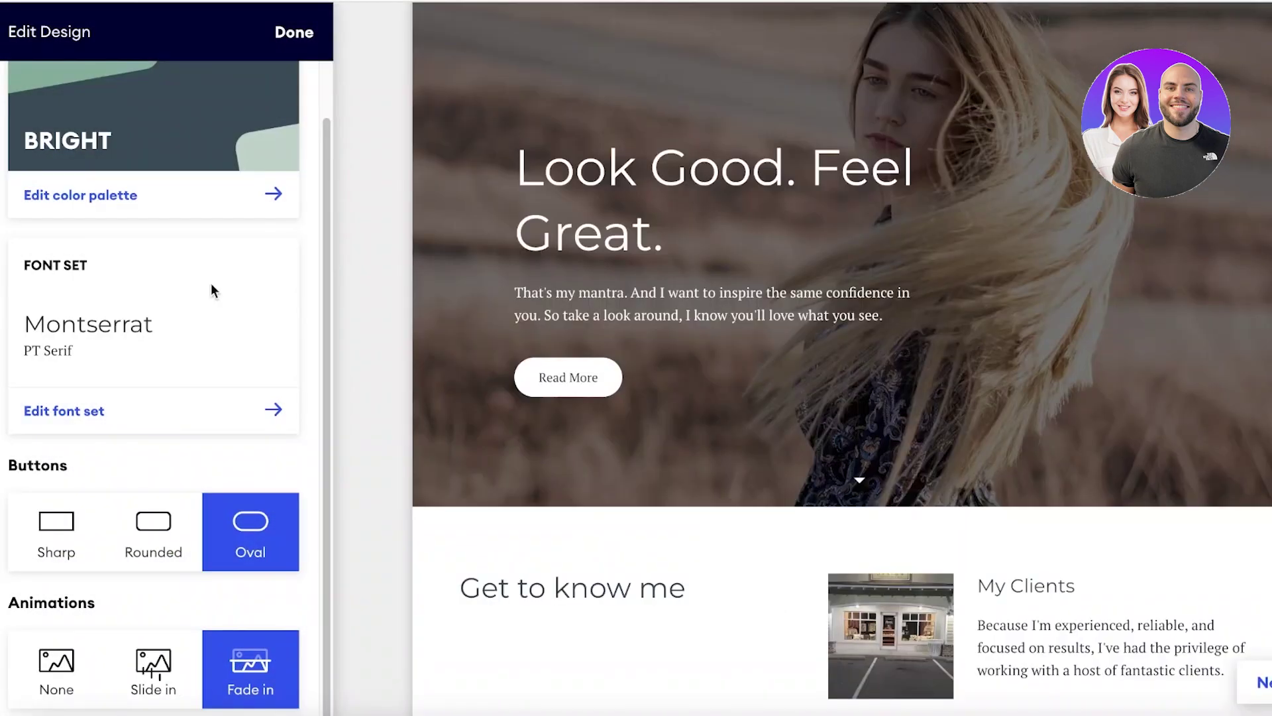
pyautogui.scroll(1, 213, 287)
pyautogui.click(292, 33)
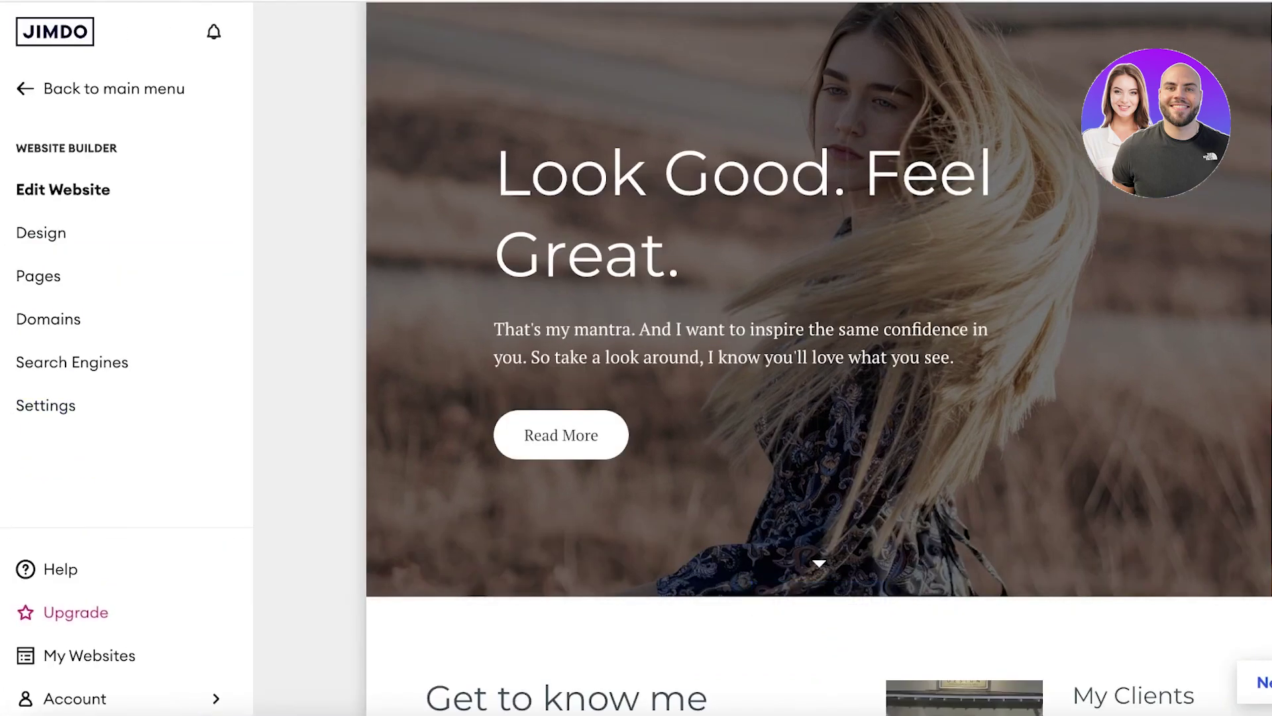
# - Open the All Pages list and browse the new-page templates without adding one
pyautogui.click(40, 279)
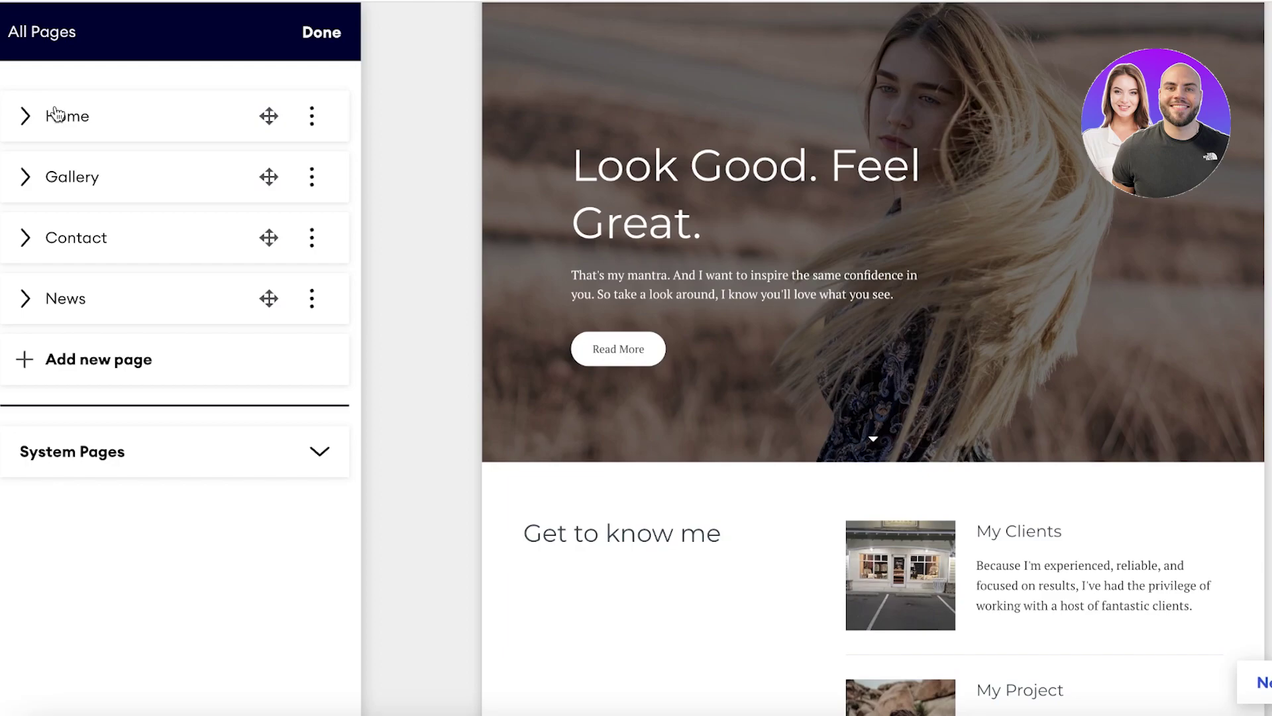
pyautogui.click(41, 364)
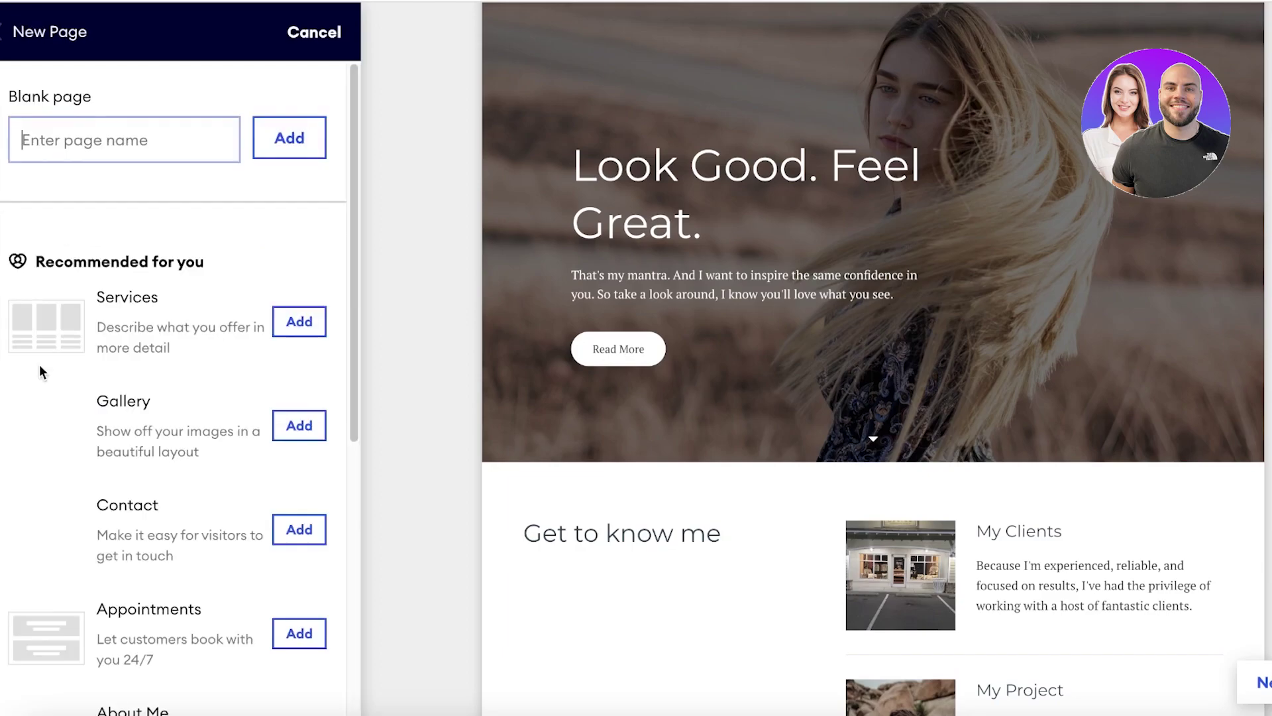
pyautogui.scroll(-7, 184, 583)
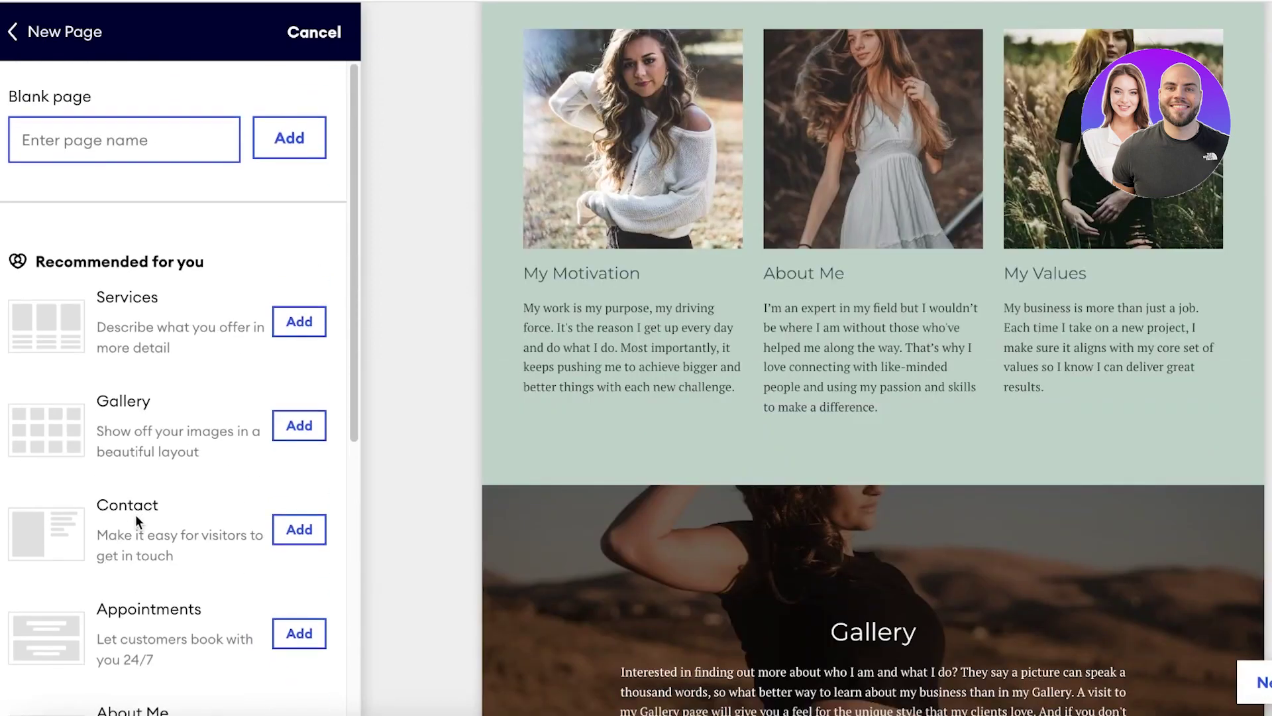
pyautogui.scroll(4, 723, 469)
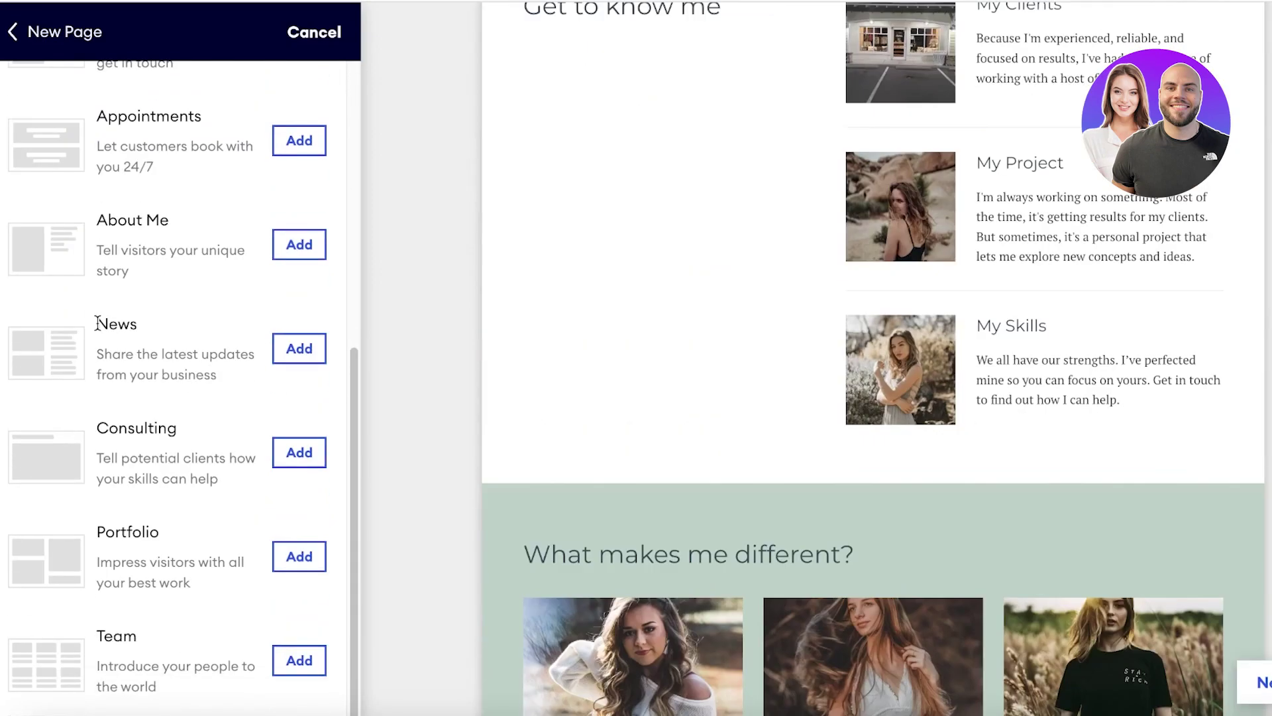
pyautogui.scroll(7, 98, 322)
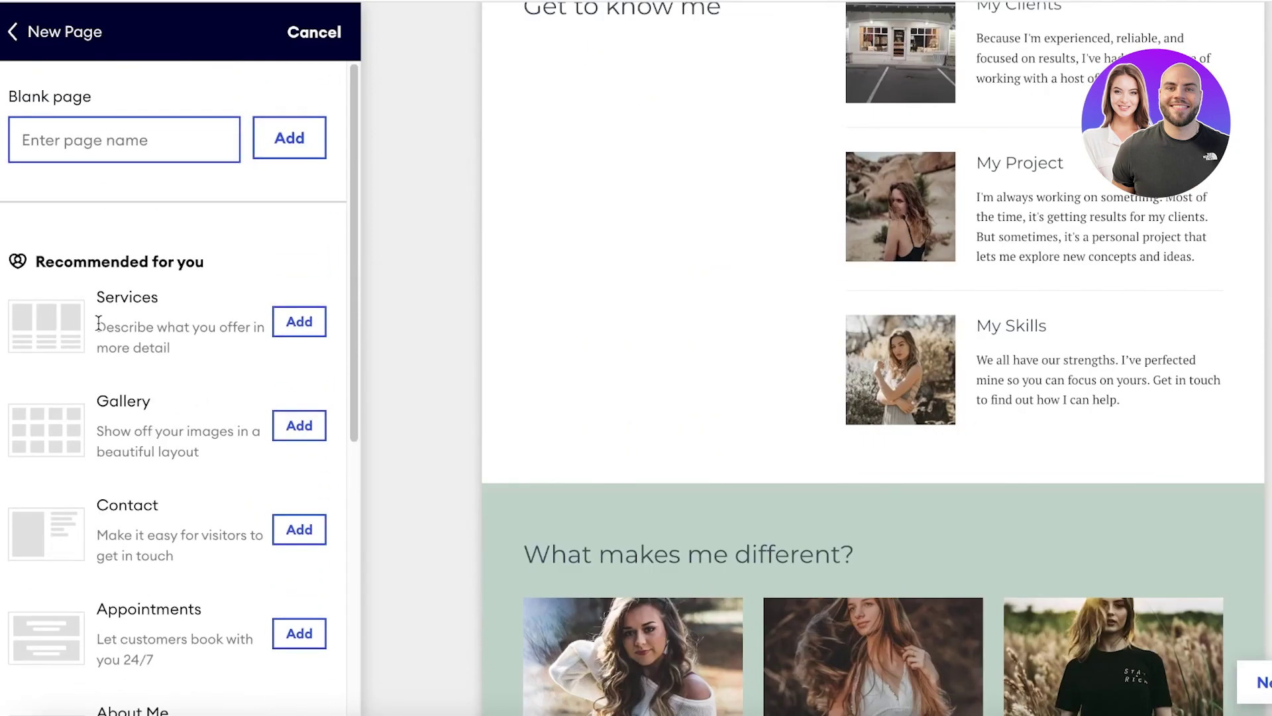
pyautogui.click(287, 39)
pyautogui.scroll(-4, 931, 223)
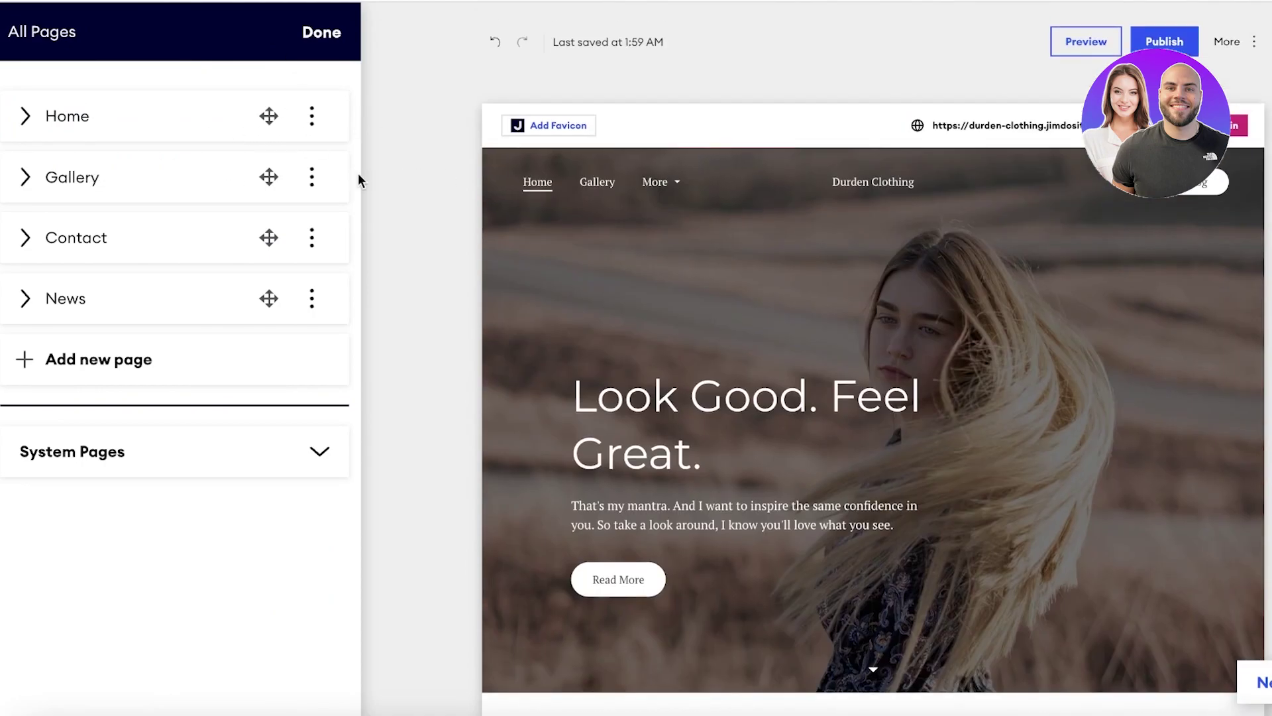
# - Open the Gallery page and add the tulip image block beneath the photo grid
pyautogui.click(312, 177)
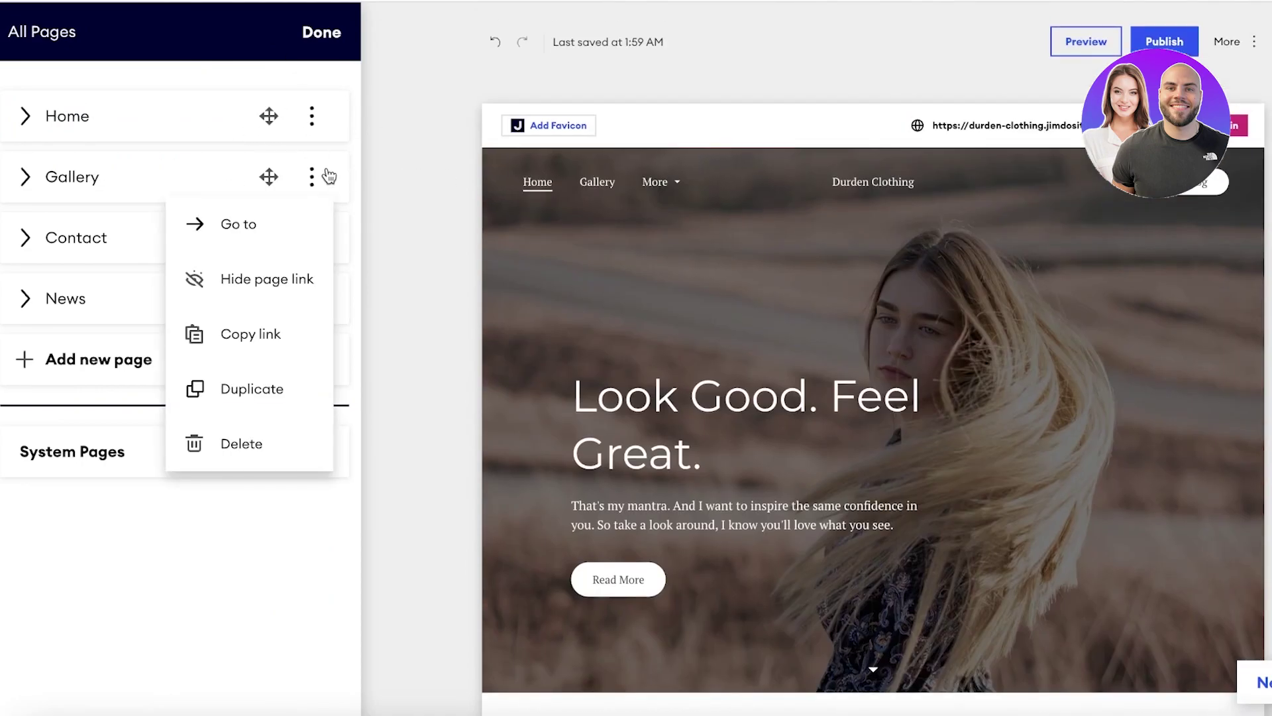
pyautogui.click(310, 225)
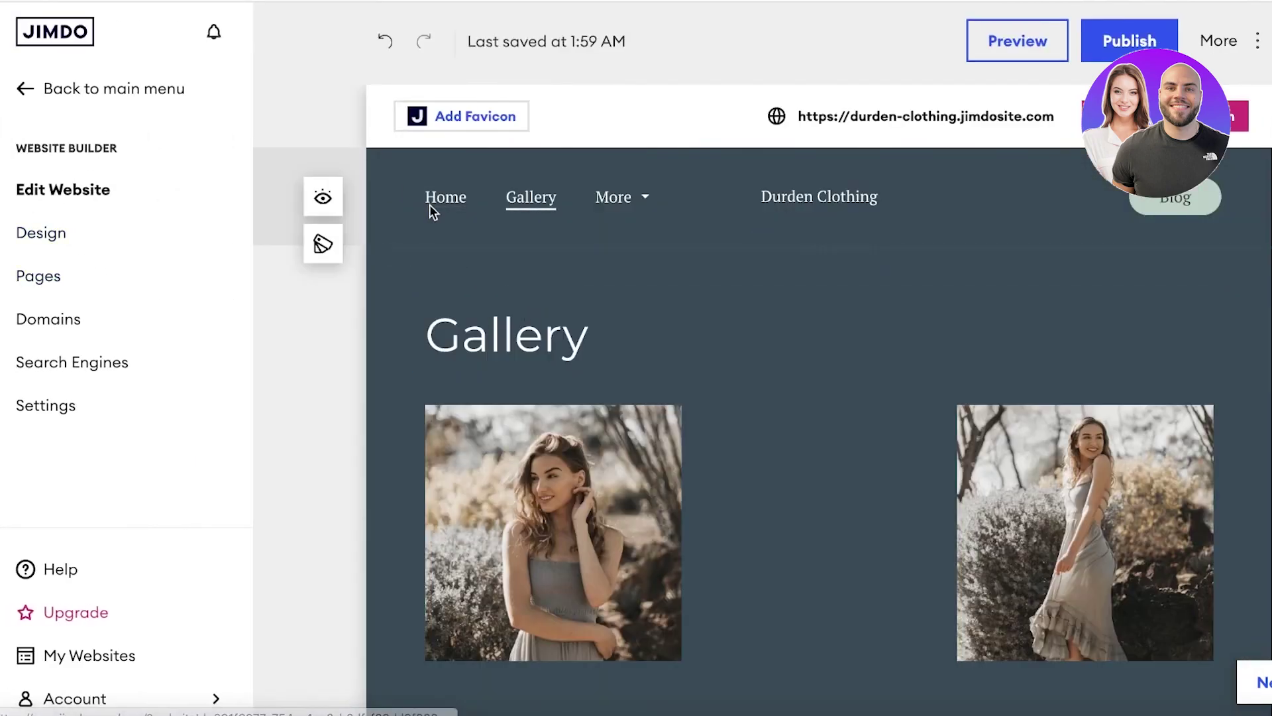
pyautogui.scroll(-7, 430, 204)
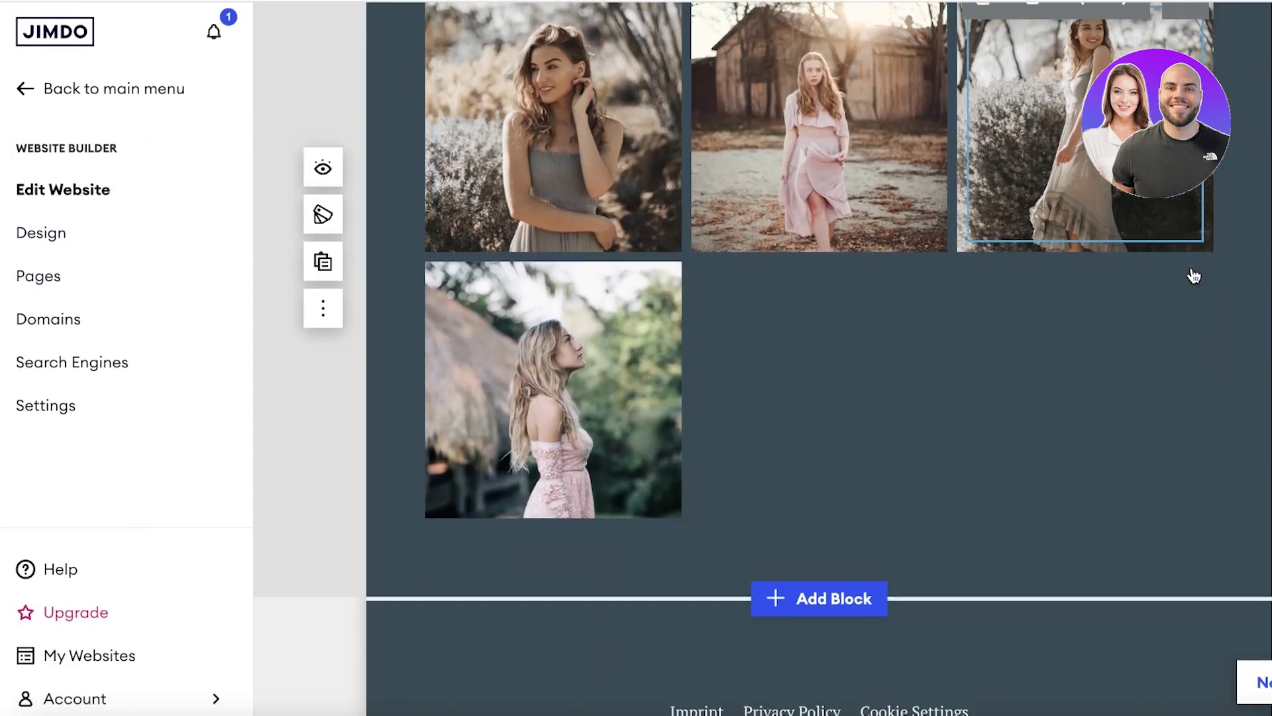
pyautogui.scroll(5, 689, 337)
pyautogui.scroll(-3, 815, 309)
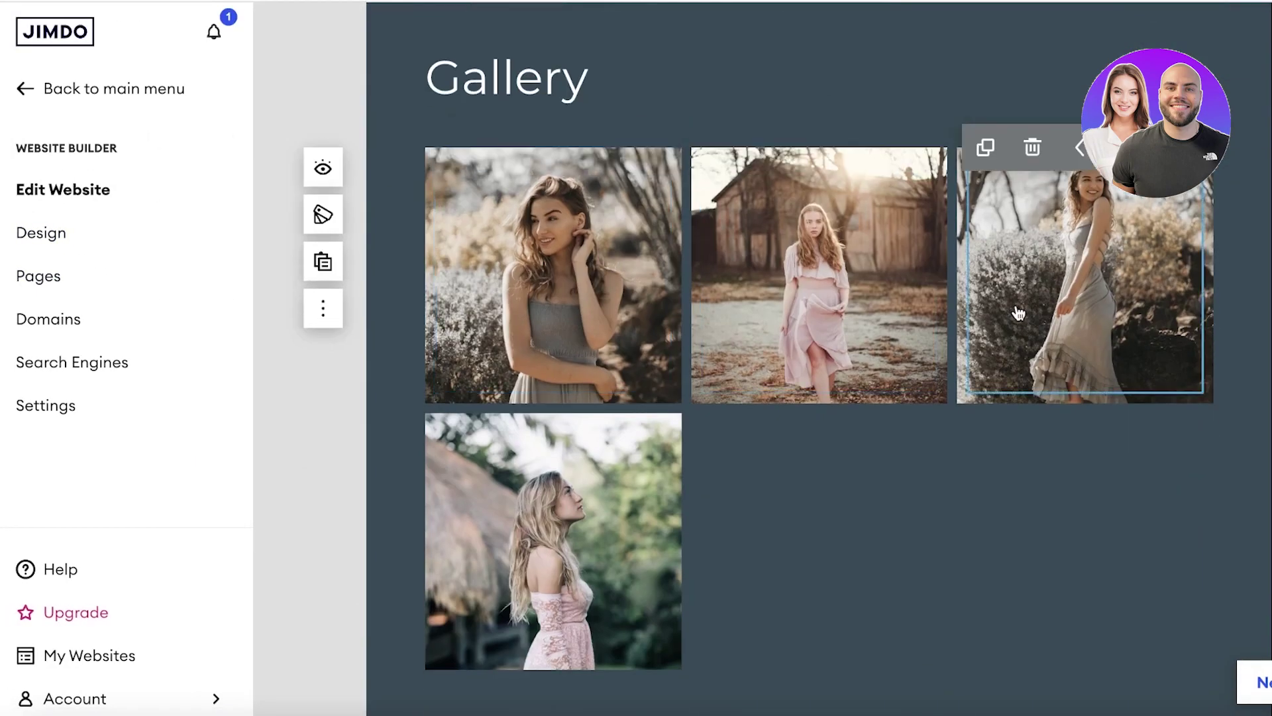
pyautogui.scroll(-1, 859, 520)
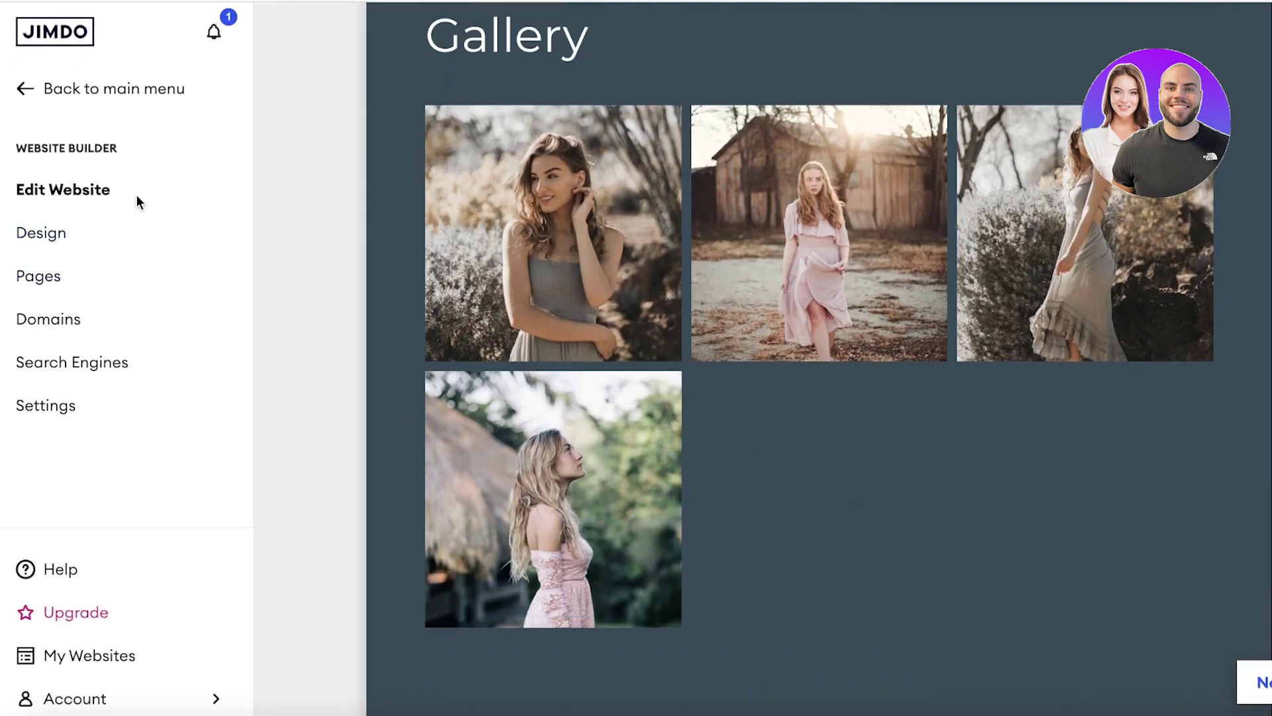
pyautogui.scroll(-5, 720, 358)
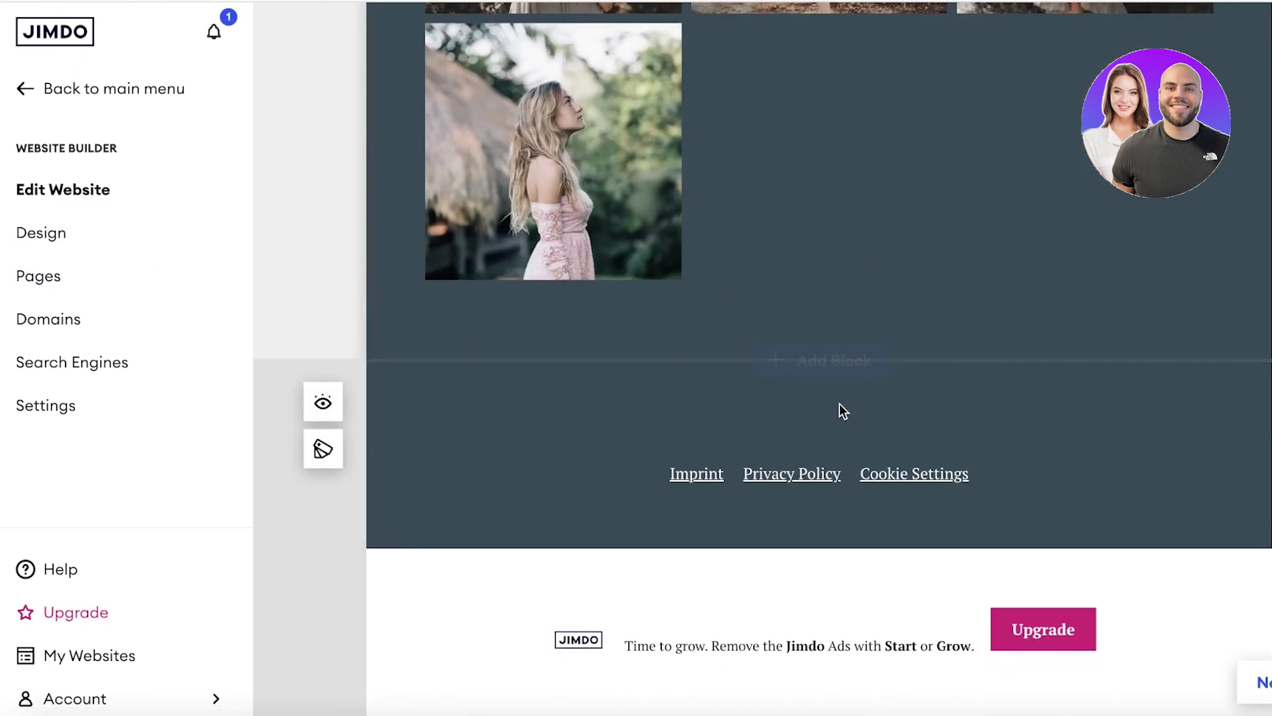
pyautogui.click(837, 363)
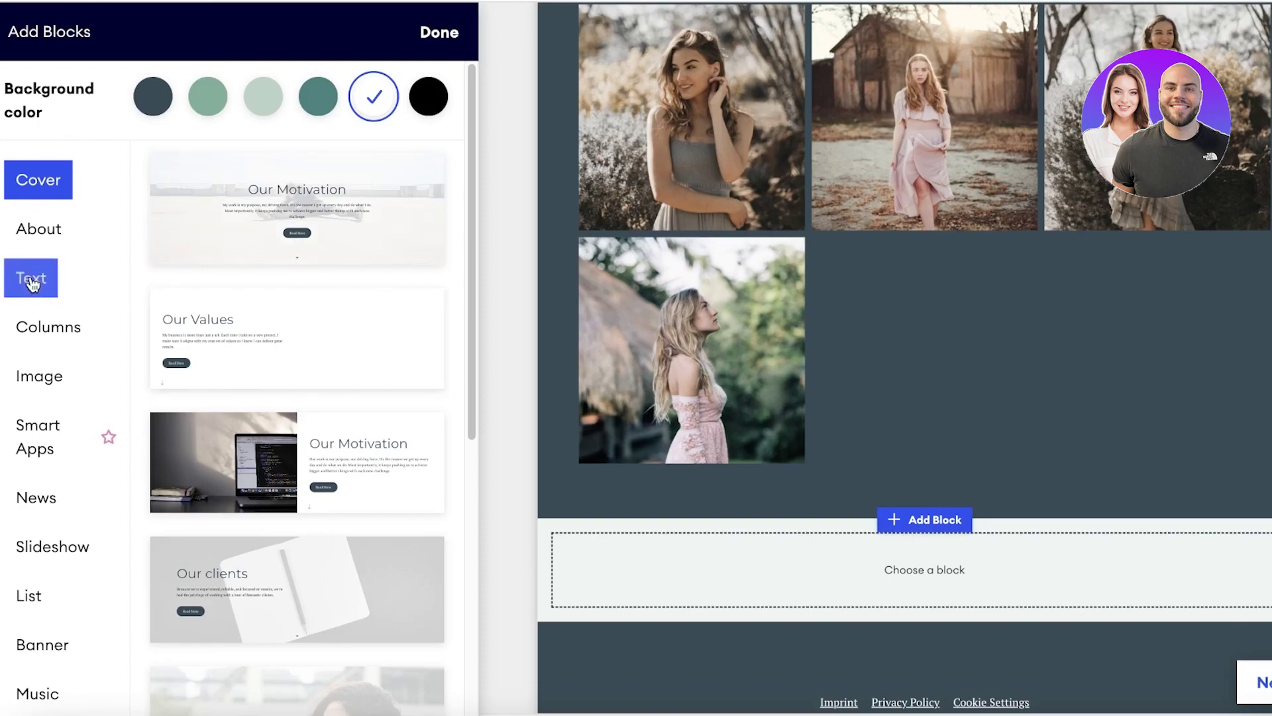
pyautogui.click(16, 366)
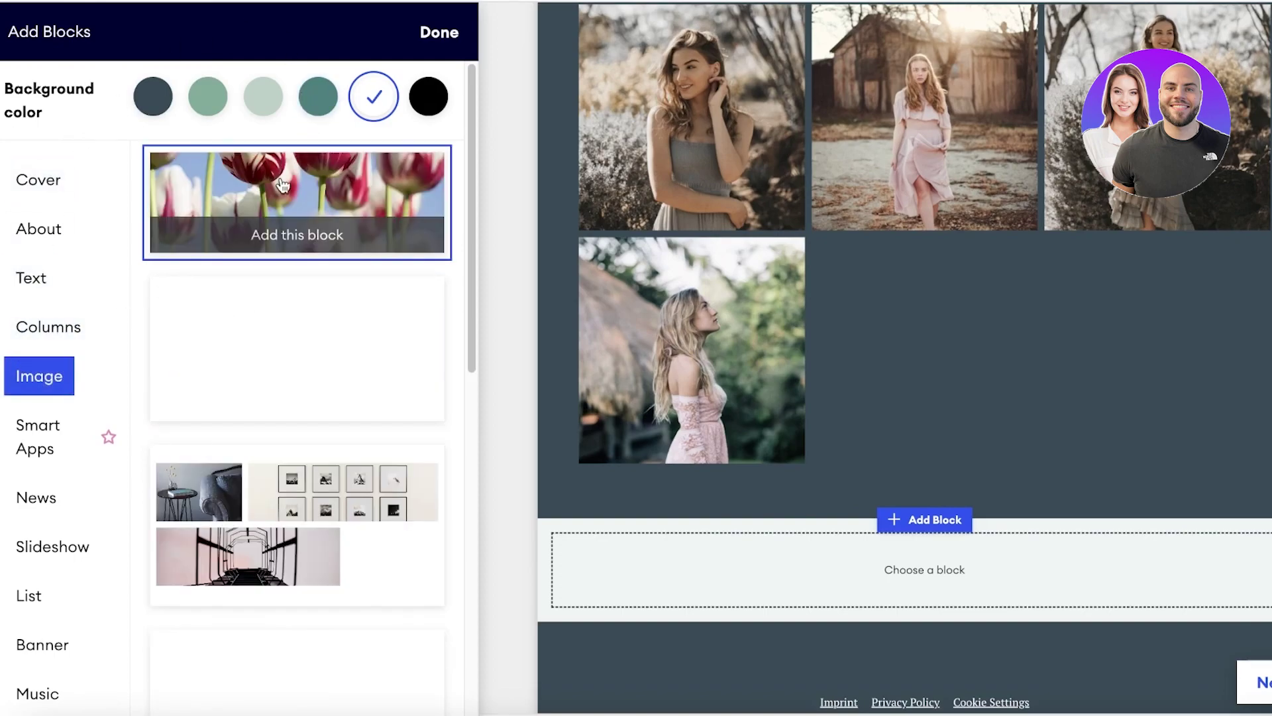
pyautogui.click(424, 239)
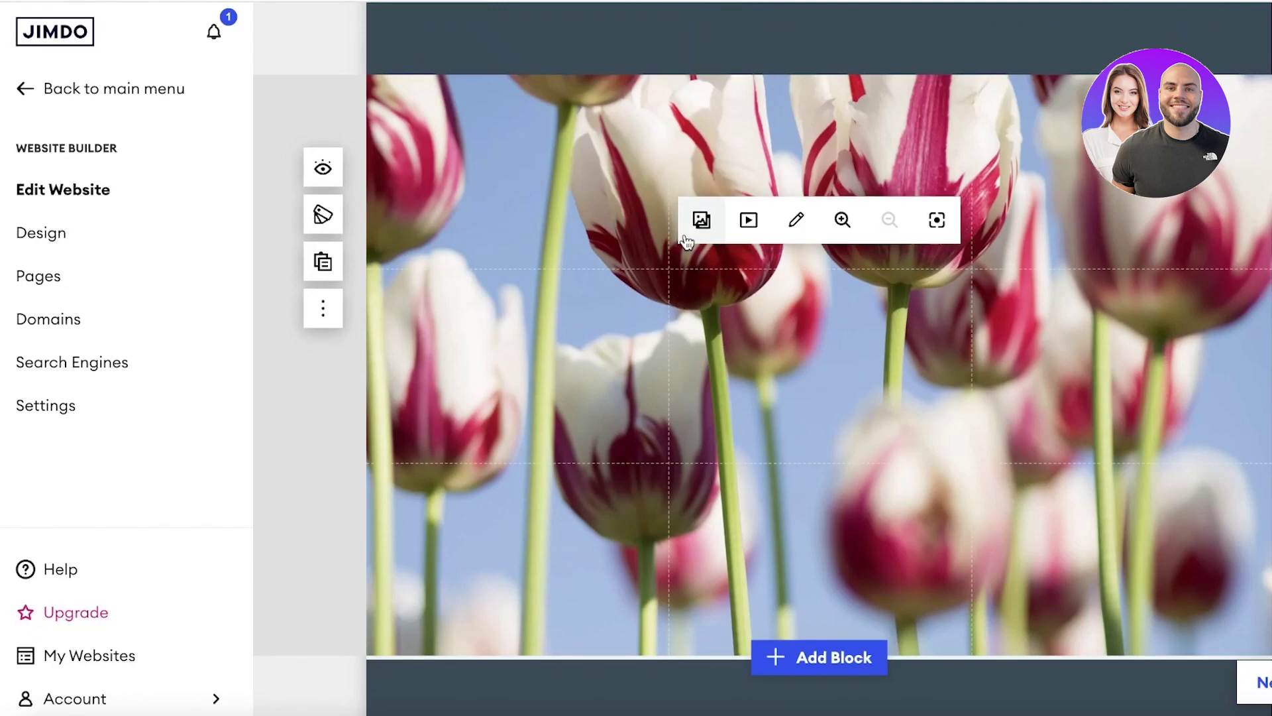
# - Replace the tulip image with a saved photo from the Image Library
pyautogui.click(689, 225)
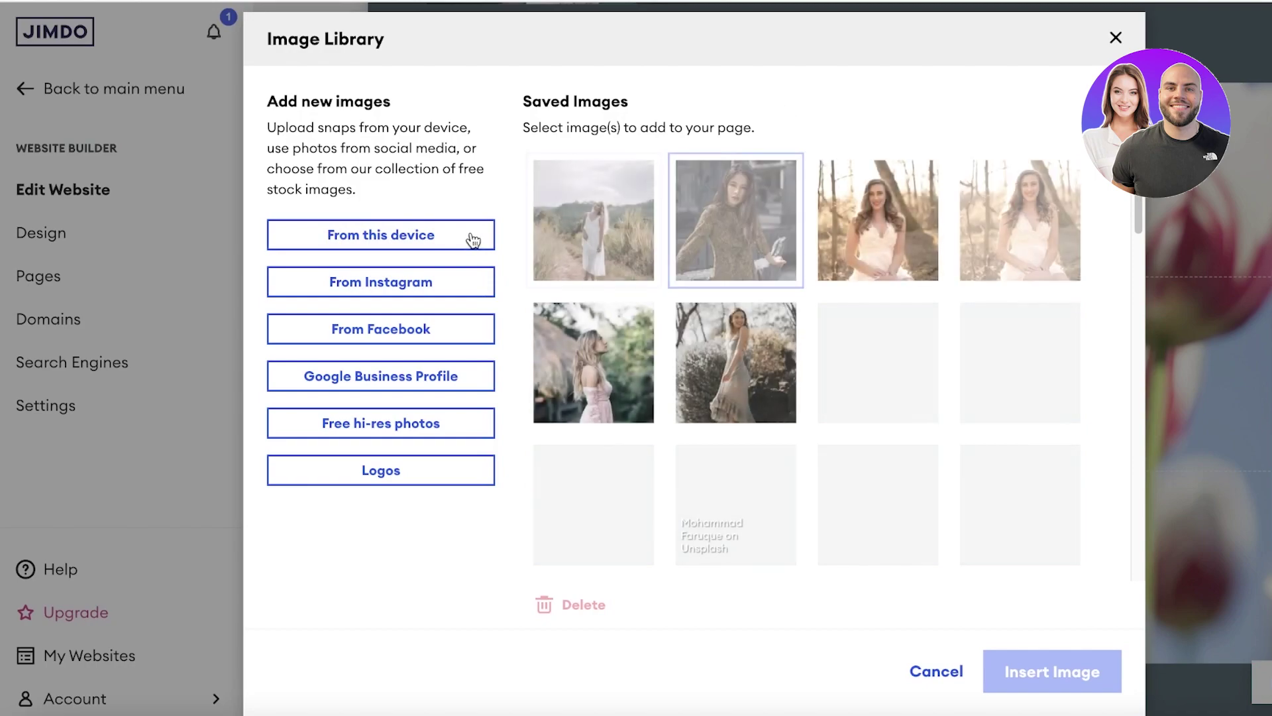
pyautogui.click(1047, 205)
pyautogui.click(921, 204)
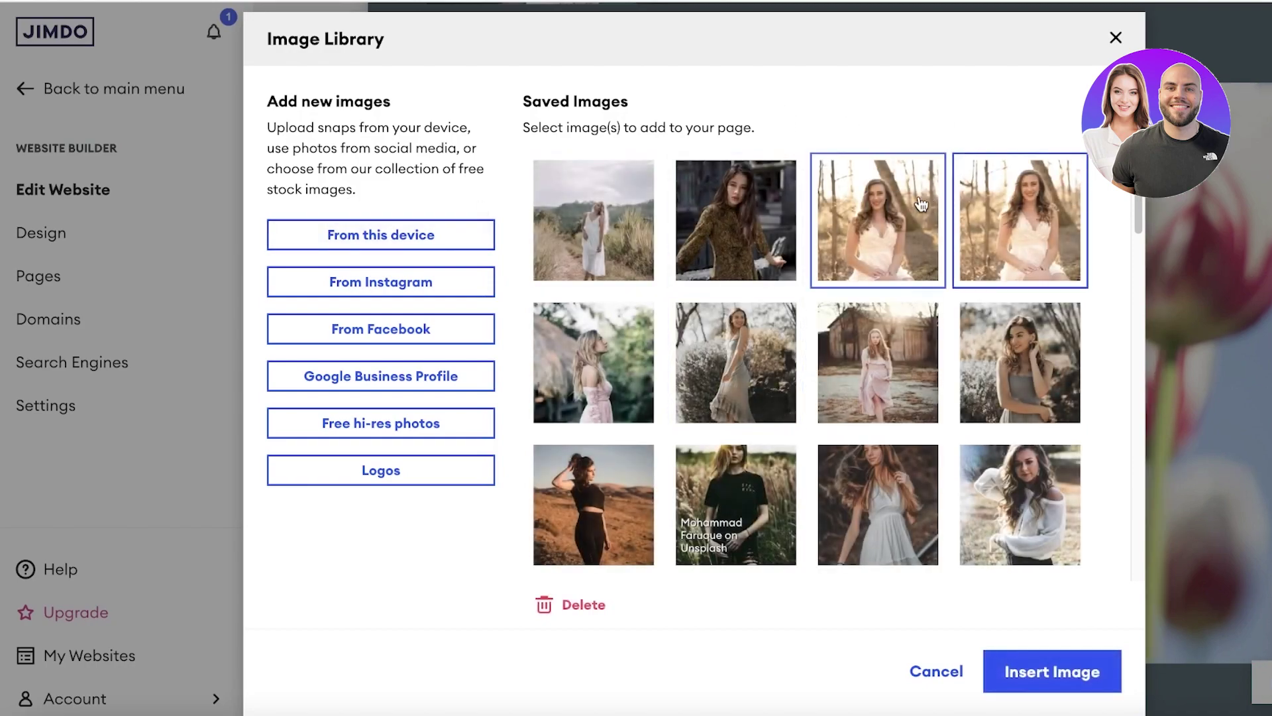
pyautogui.click(1021, 219)
pyautogui.click(735, 219)
pyautogui.click(719, 225)
pyautogui.click(1020, 219)
pyautogui.click(1021, 219)
pyautogui.click(1062, 669)
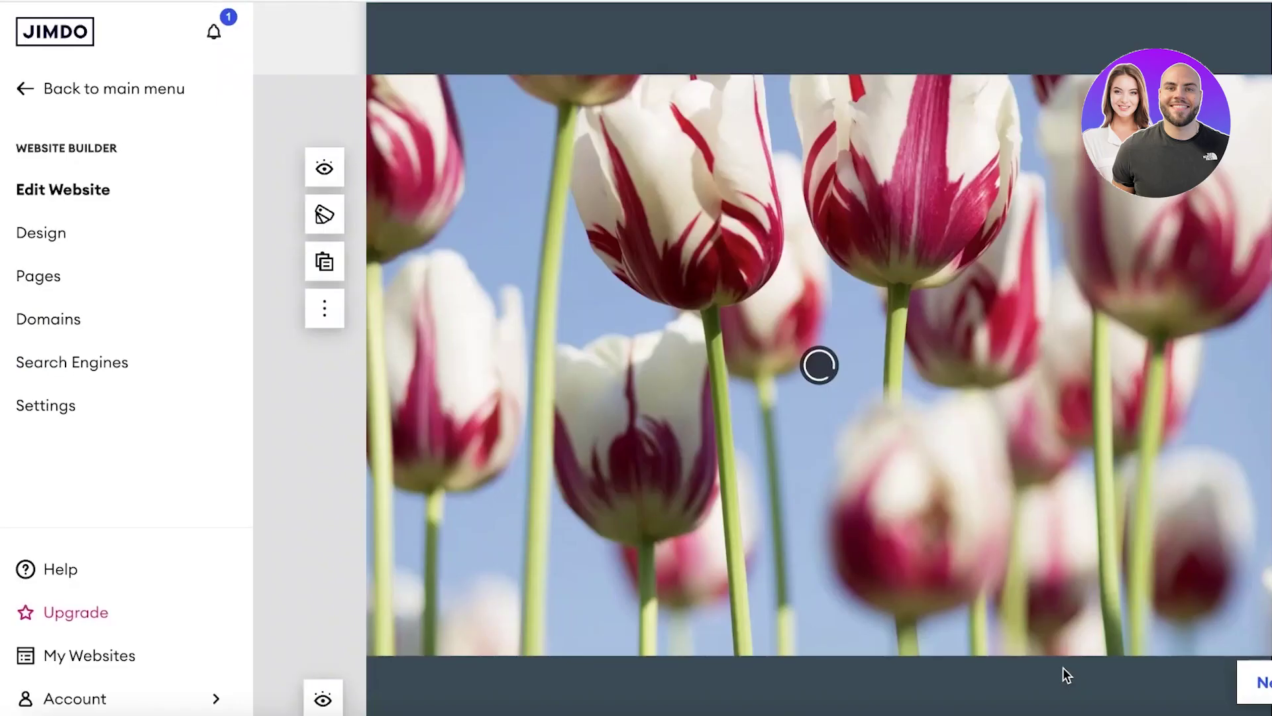
pyautogui.scroll(8, 830, 324)
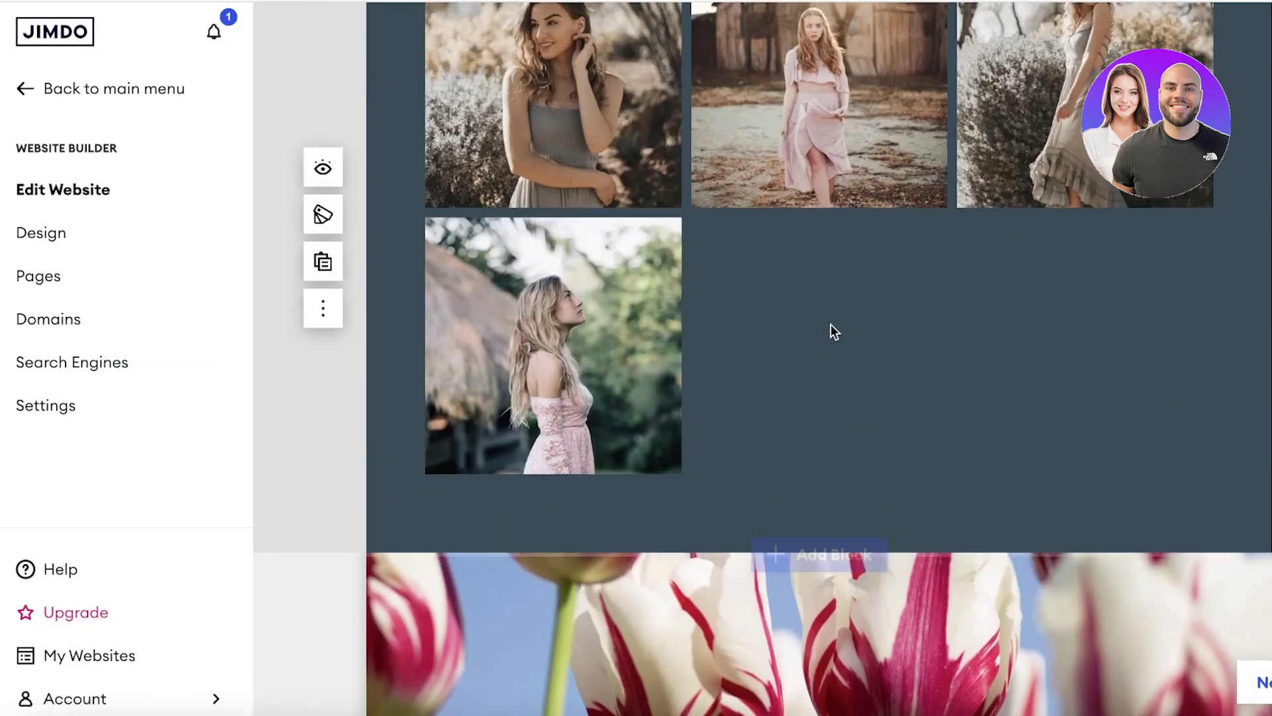
pyautogui.scroll(-2, 829, 322)
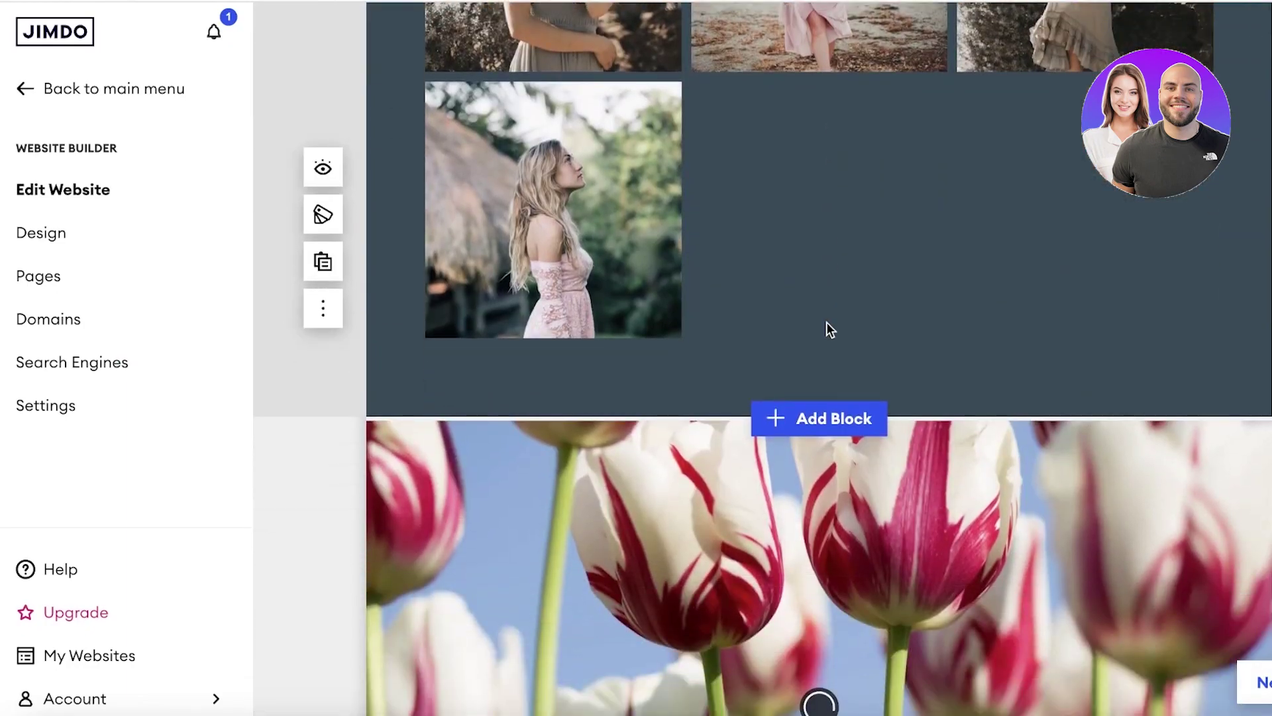
pyautogui.scroll(-3, 826, 321)
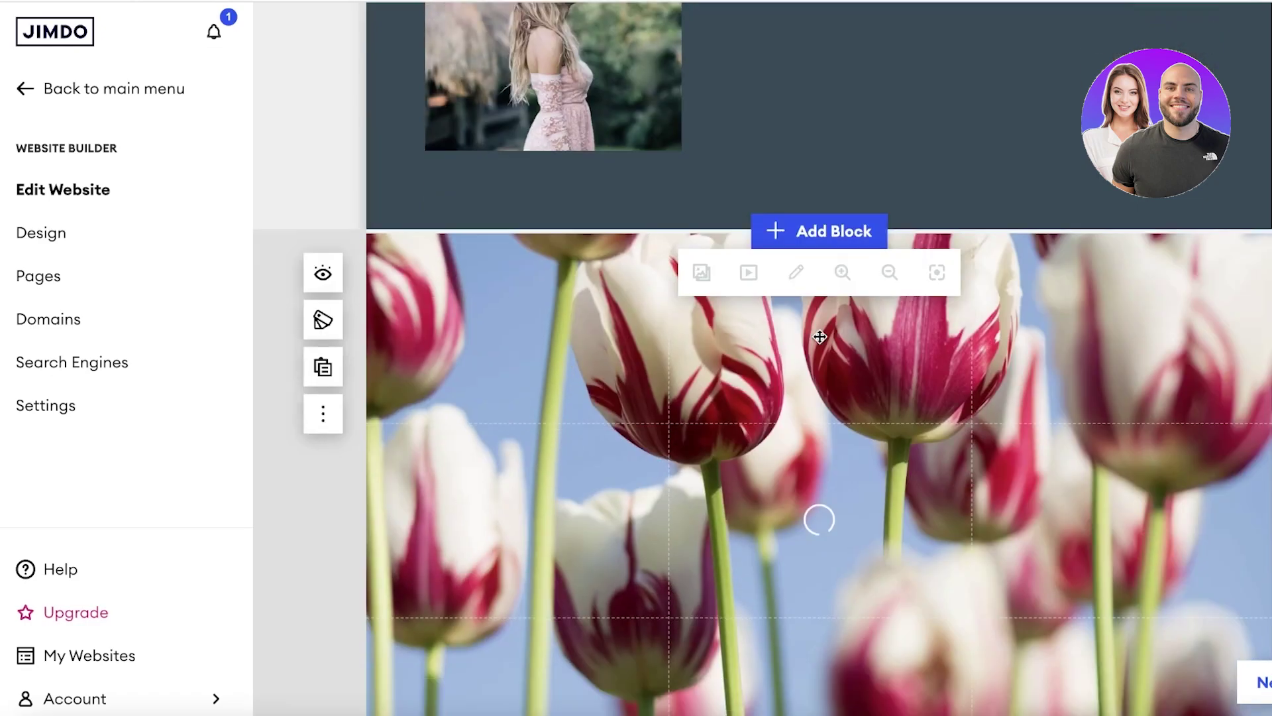
pyautogui.scroll(10, 744, 332)
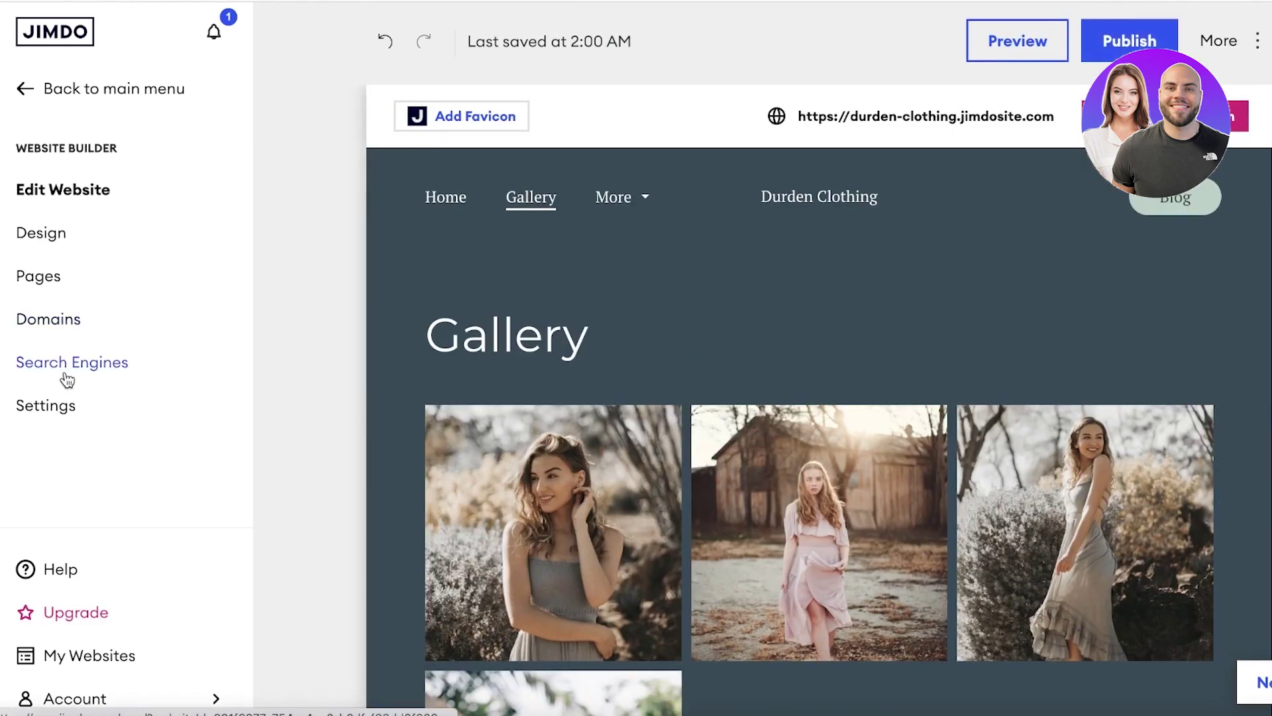
# - Review Search Engines (declining the upgrade) and the English language setting, then return to editing
pyautogui.click(72, 366)
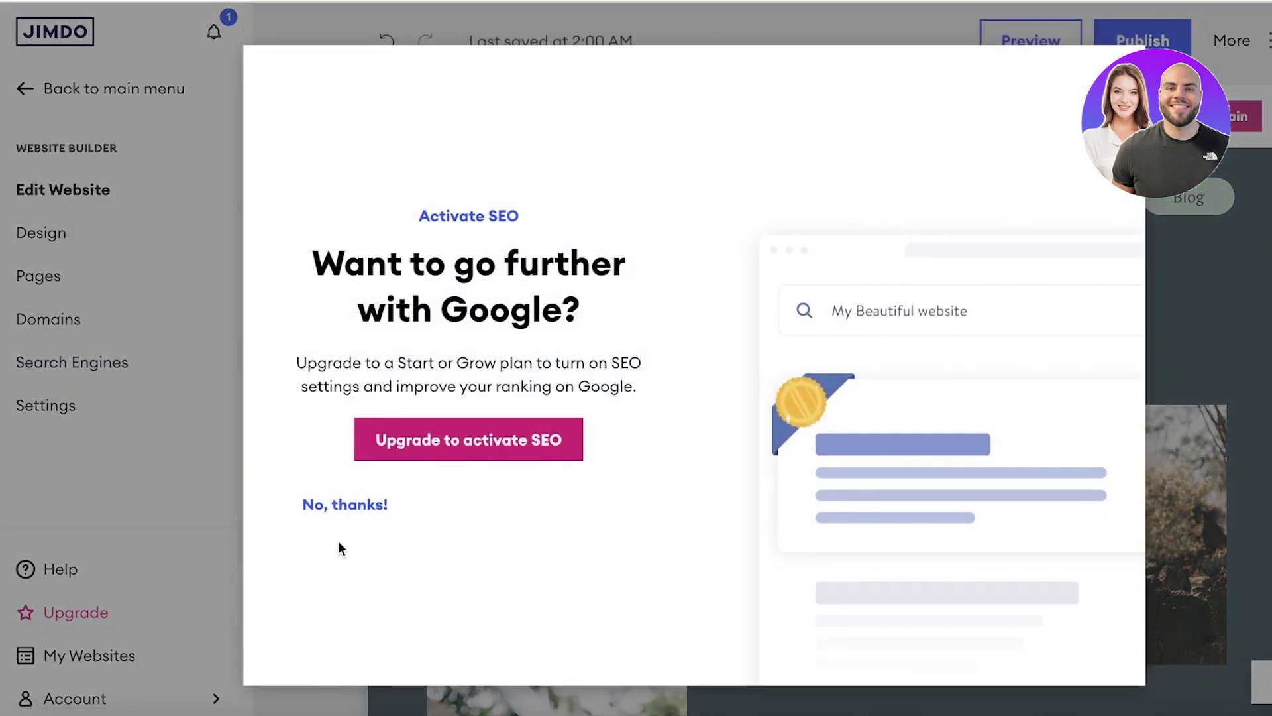
pyautogui.click(382, 506)
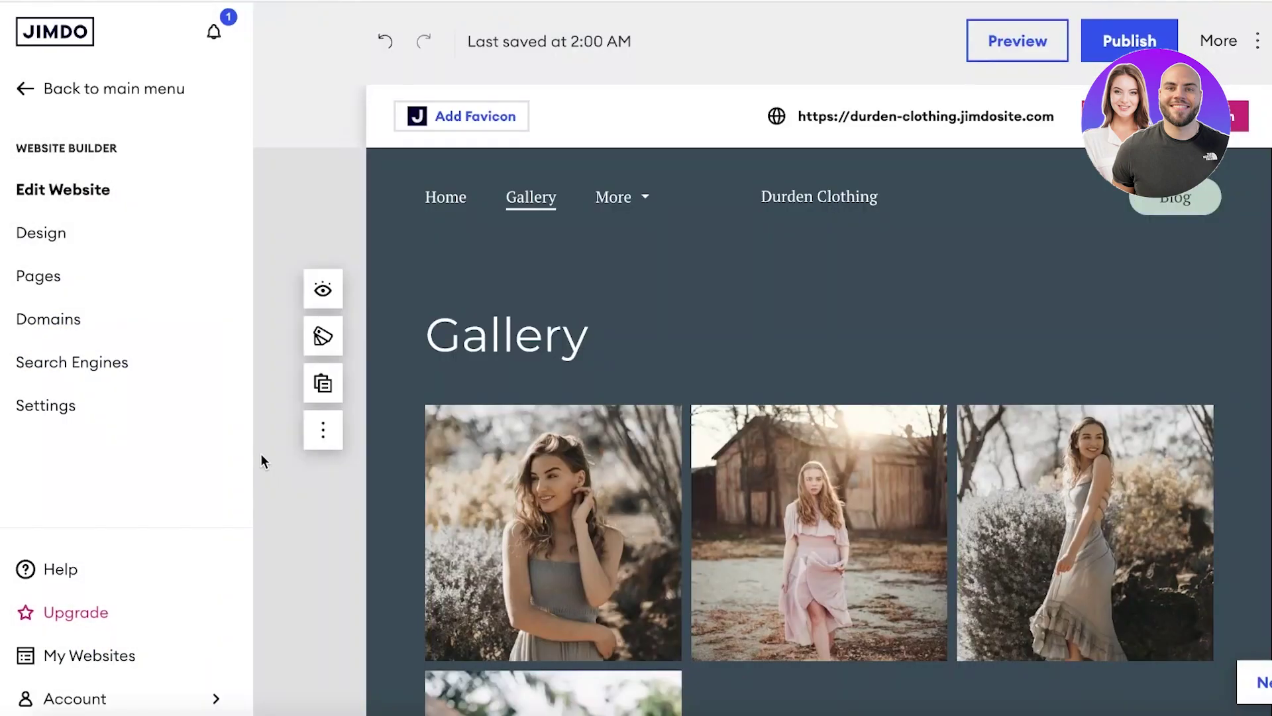
pyautogui.click(70, 416)
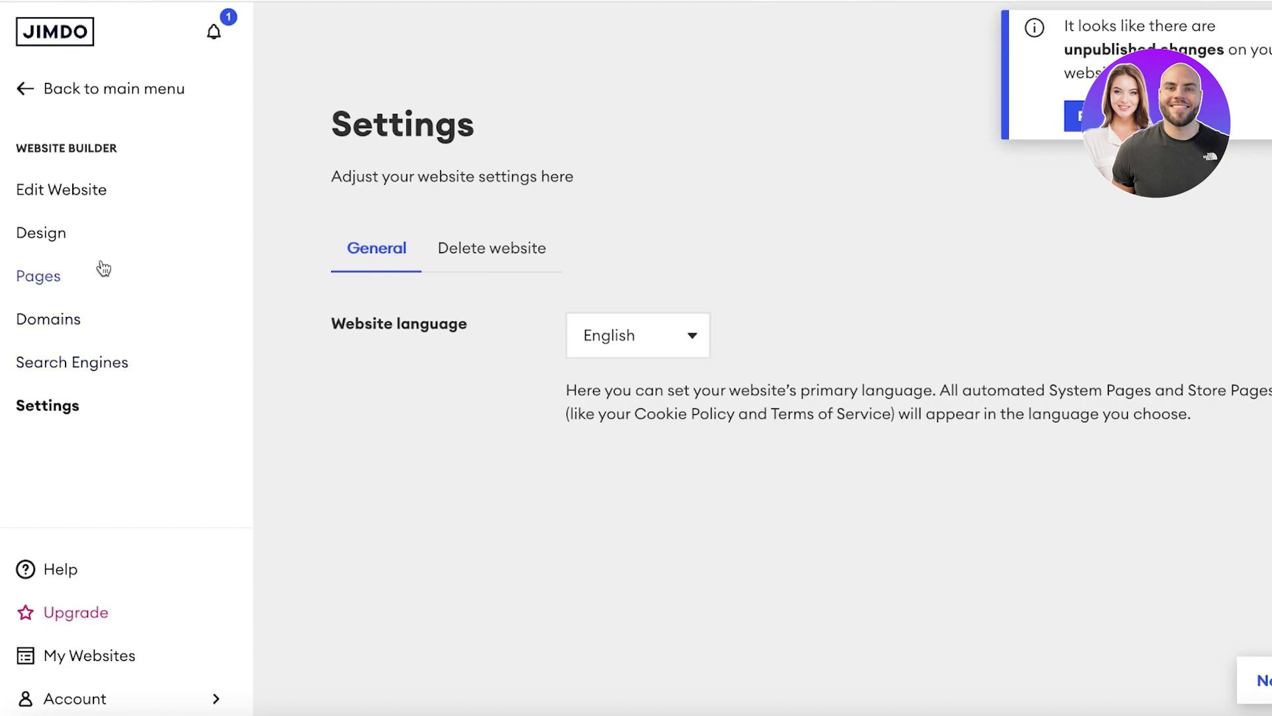
pyautogui.click(99, 192)
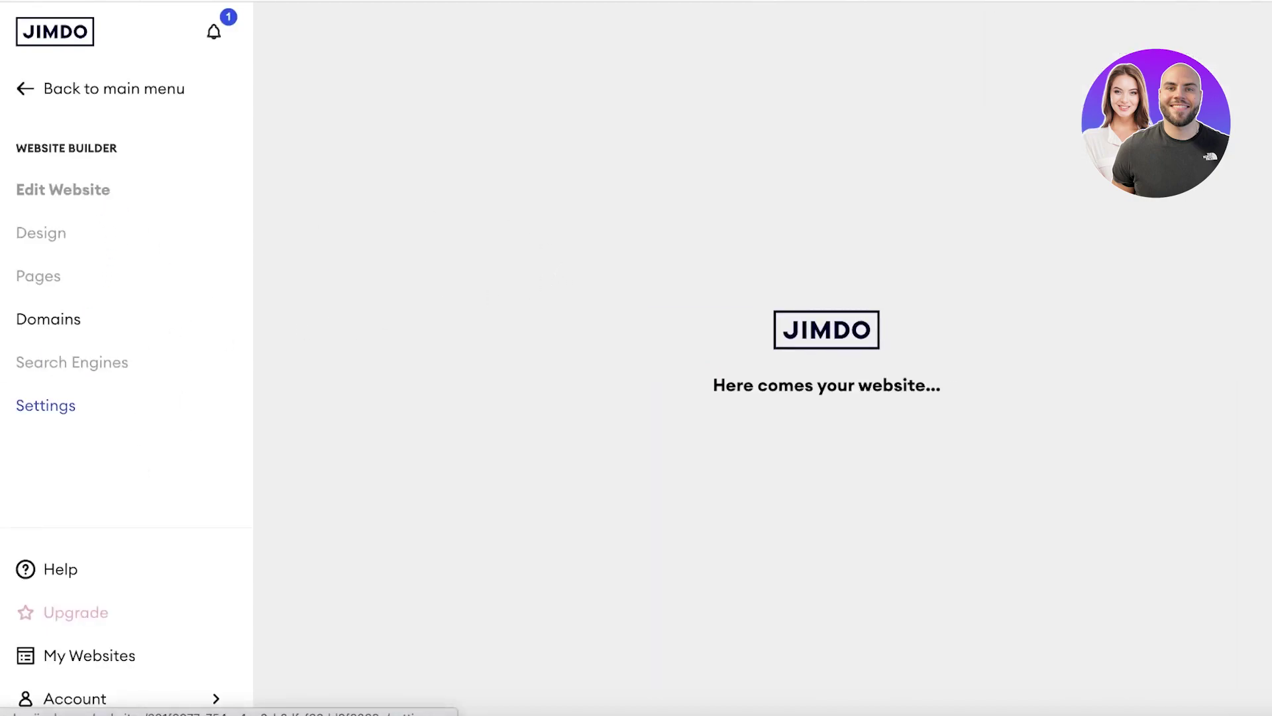
# - Publish the site and browse it live at durden-clothing.jimdosite.com
pyautogui.scroll(-5, 1178, 341)
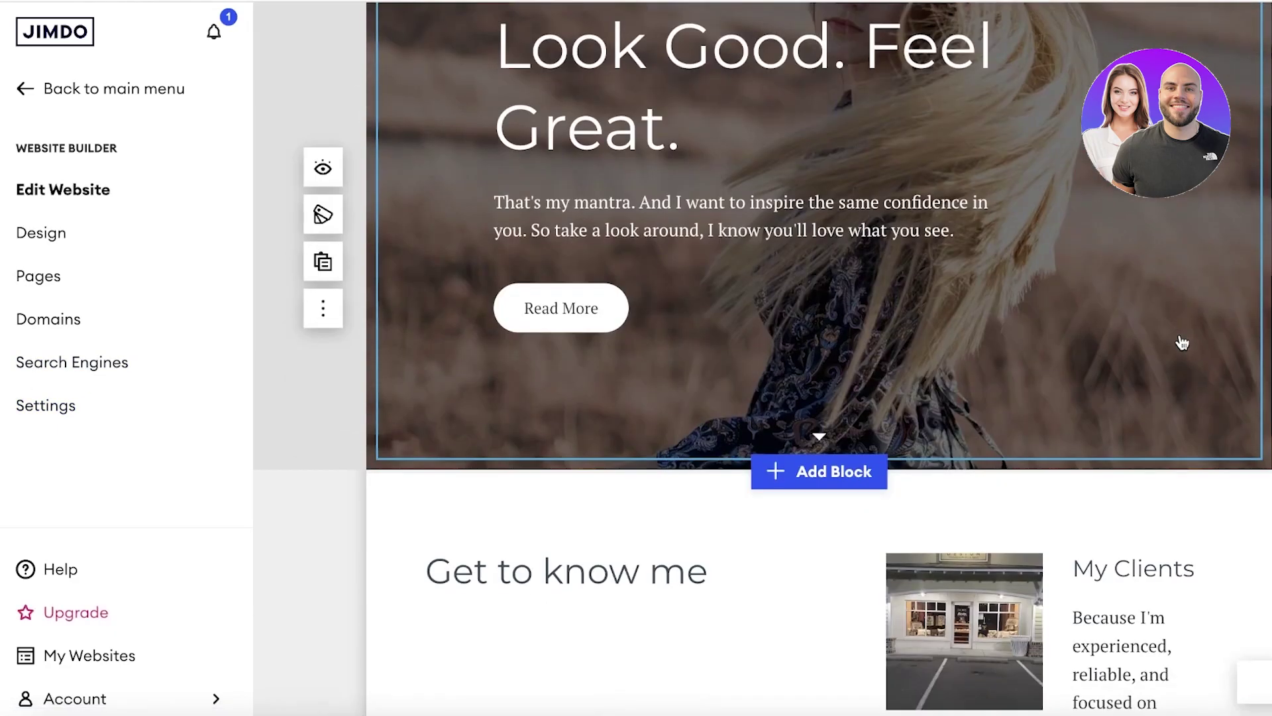
pyautogui.scroll(5, 1183, 343)
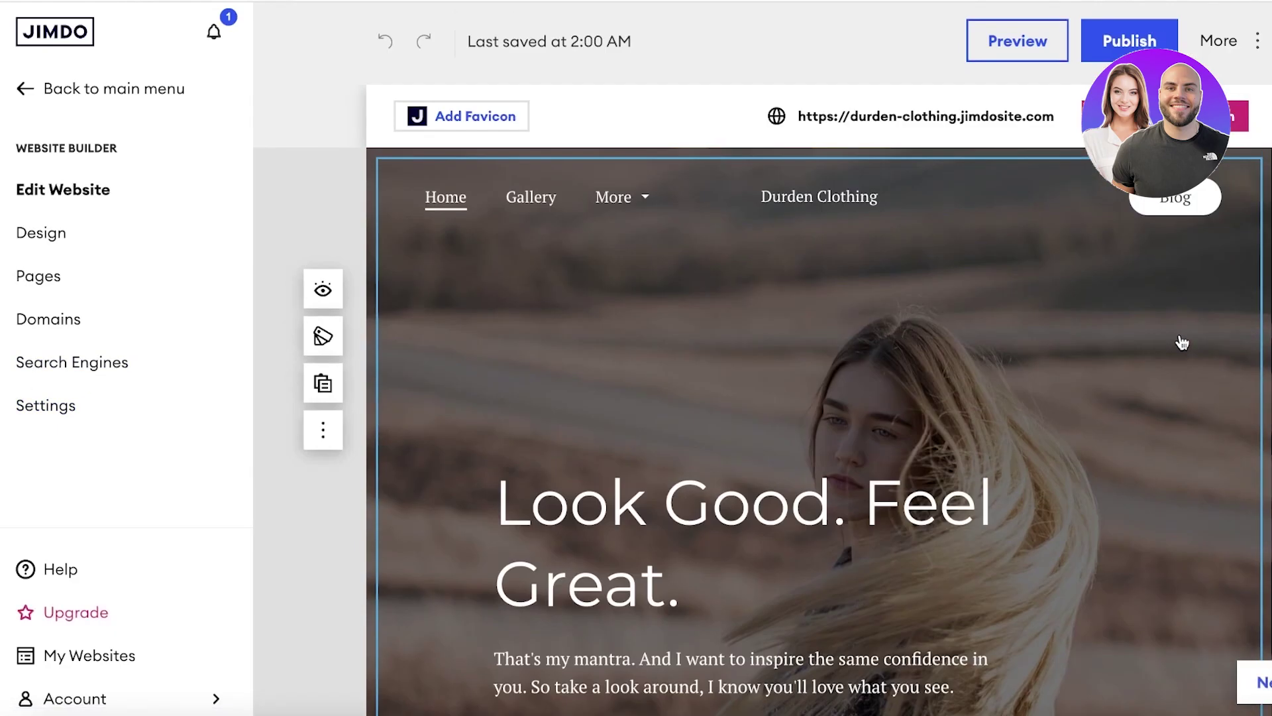
pyautogui.click(1101, 46)
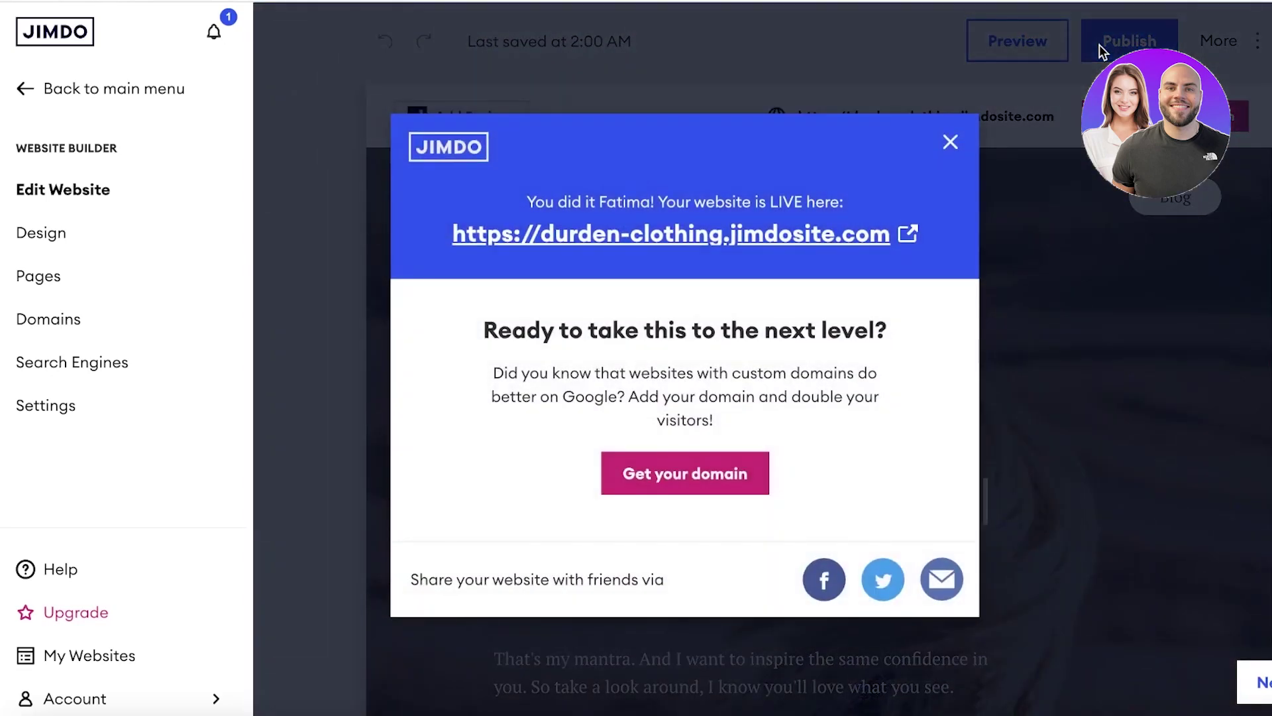
pyautogui.click(848, 236)
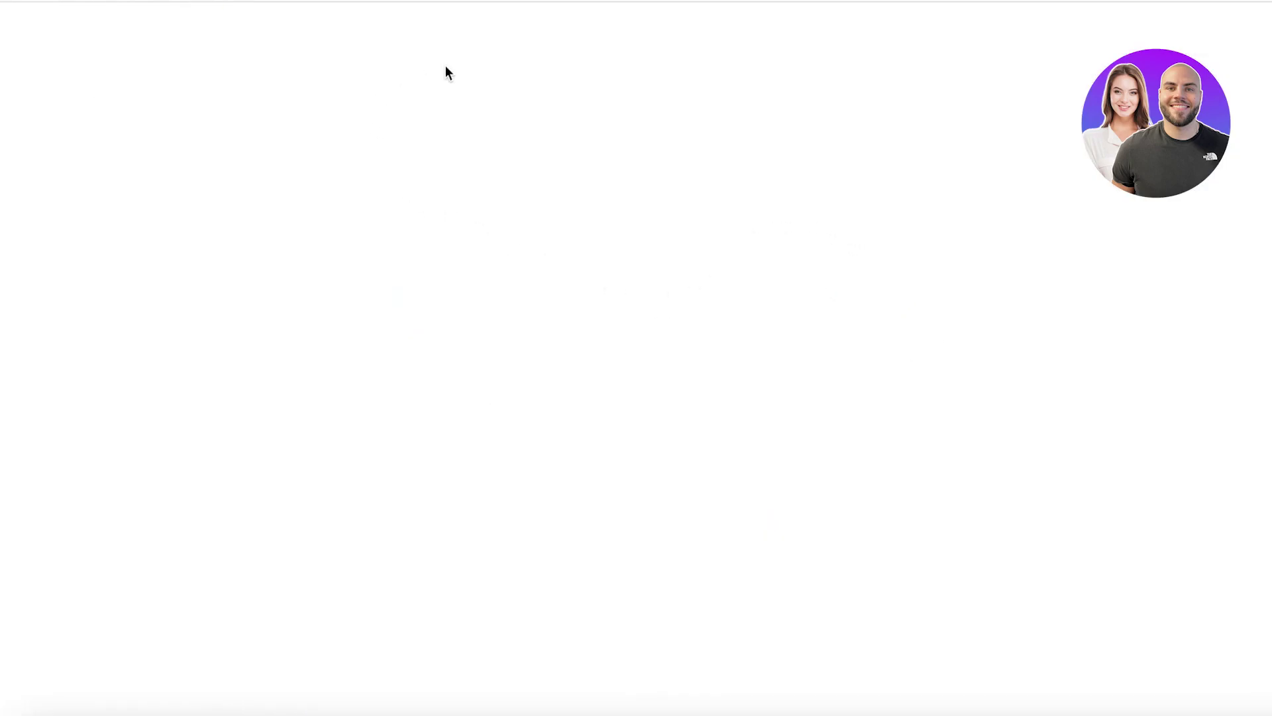
pyautogui.scroll(-10, 629, 106)
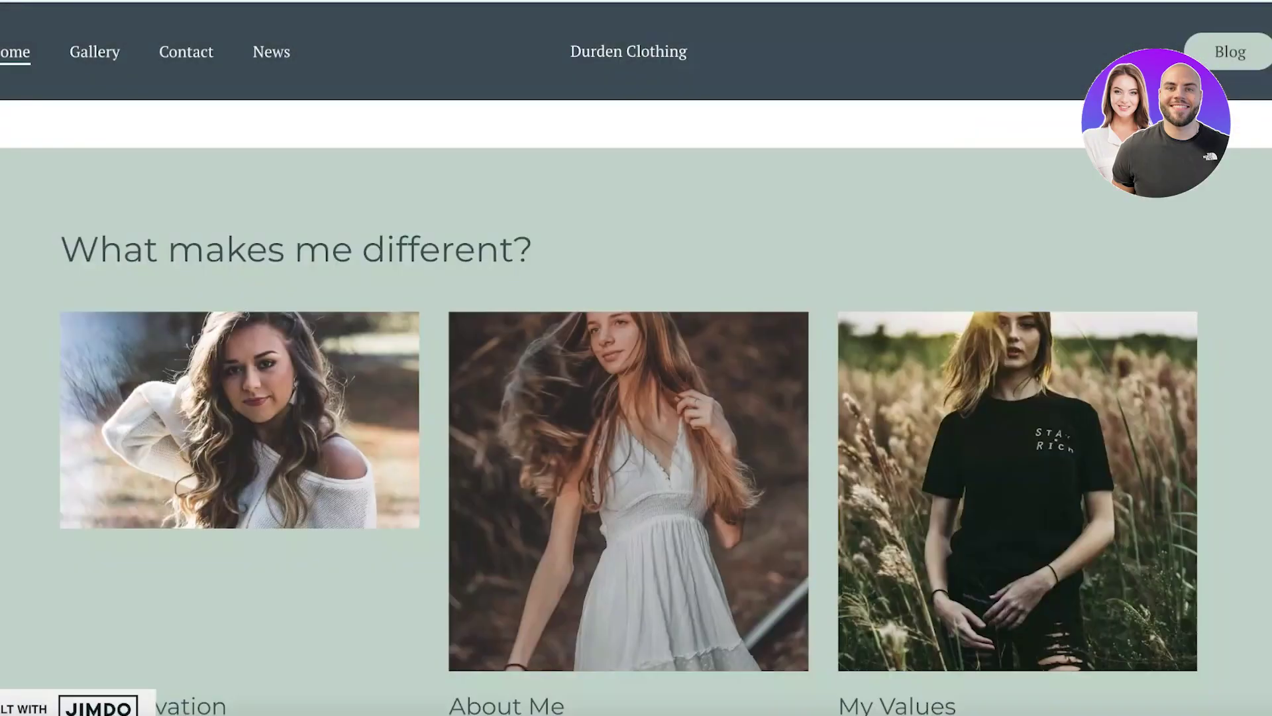
pyautogui.scroll(-8, 824, 260)
pyautogui.scroll(12, 510, 262)
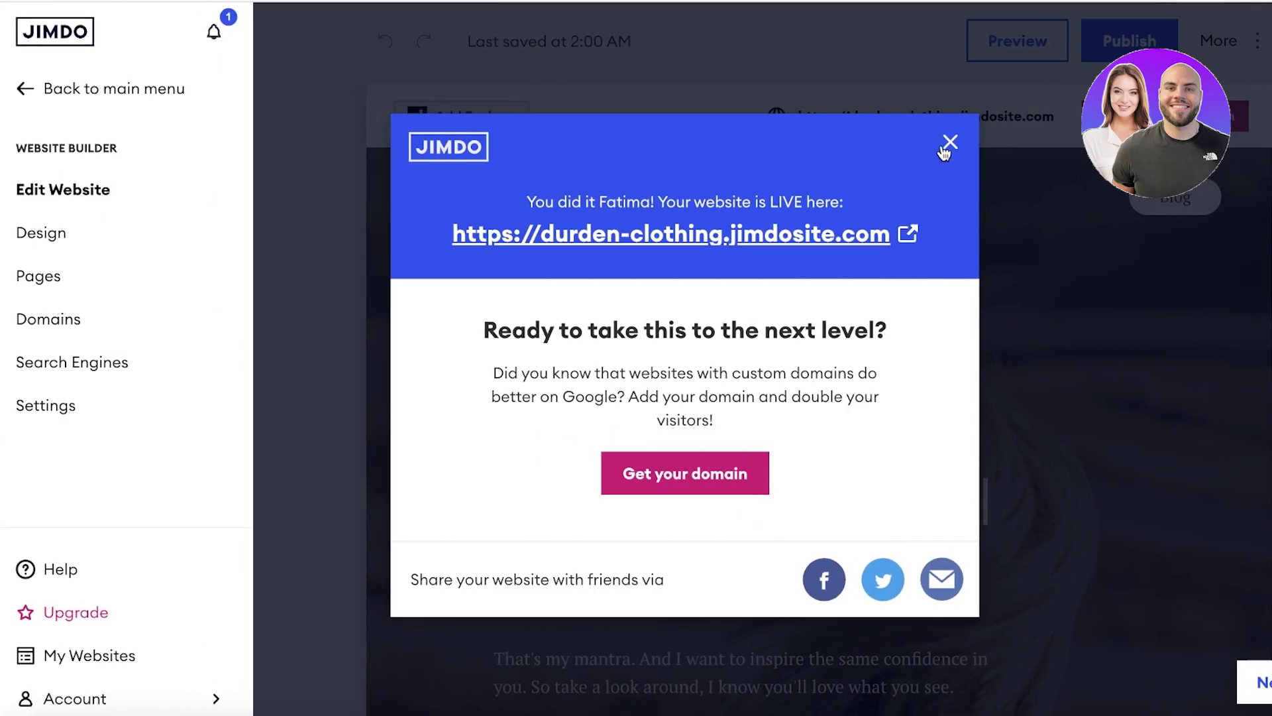
pyautogui.click(946, 148)
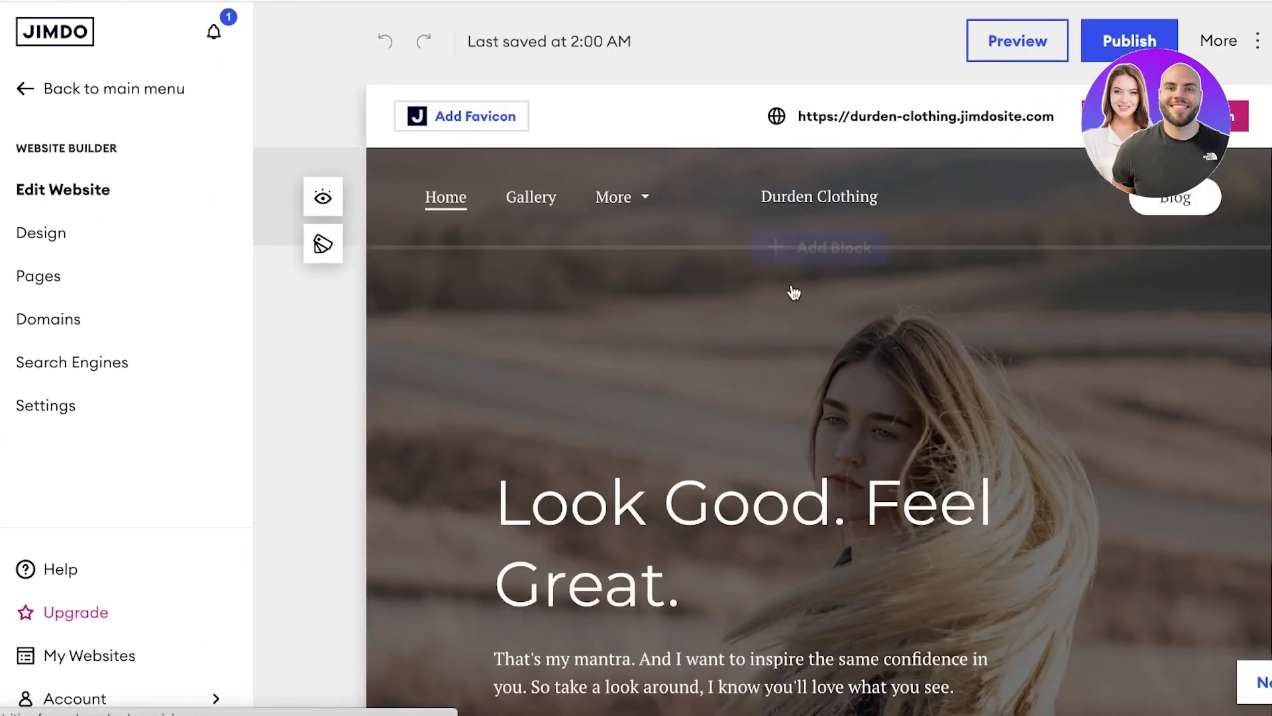
# - From My Websites, open the durden-clothing dashboard and scroll through its progress and statistics
pyautogui.click(162, 658)
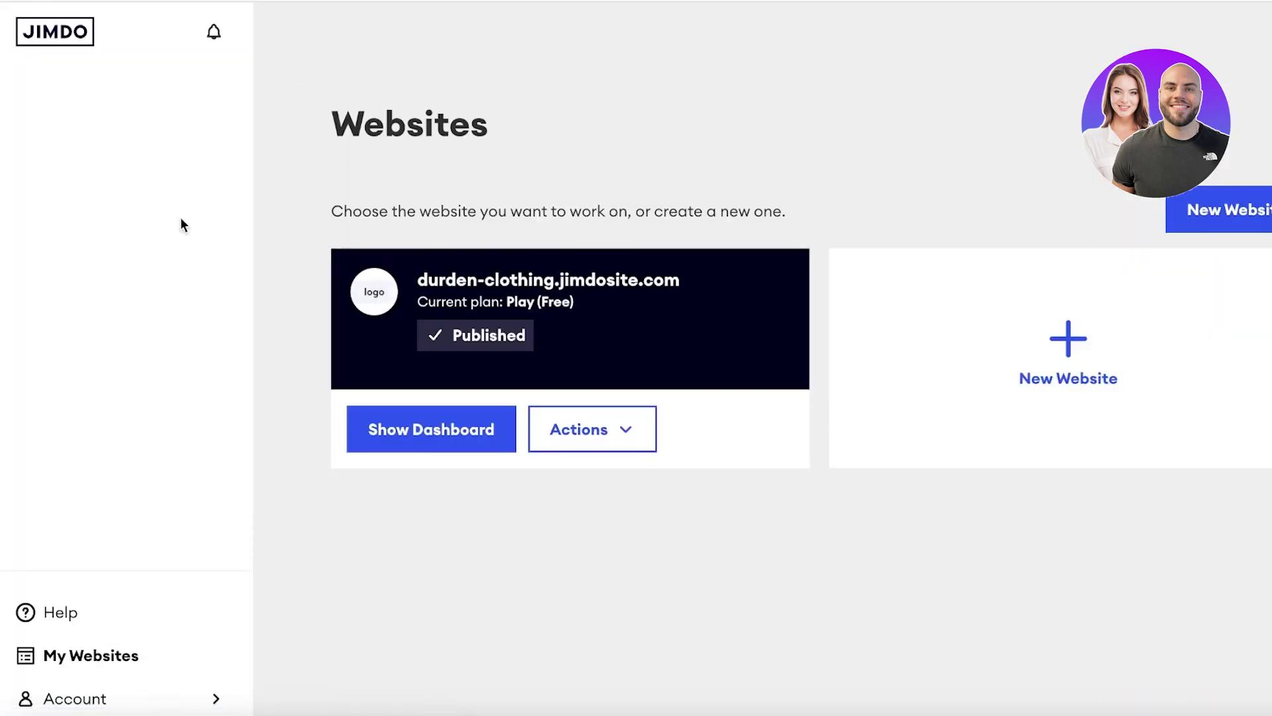
pyautogui.click(398, 444)
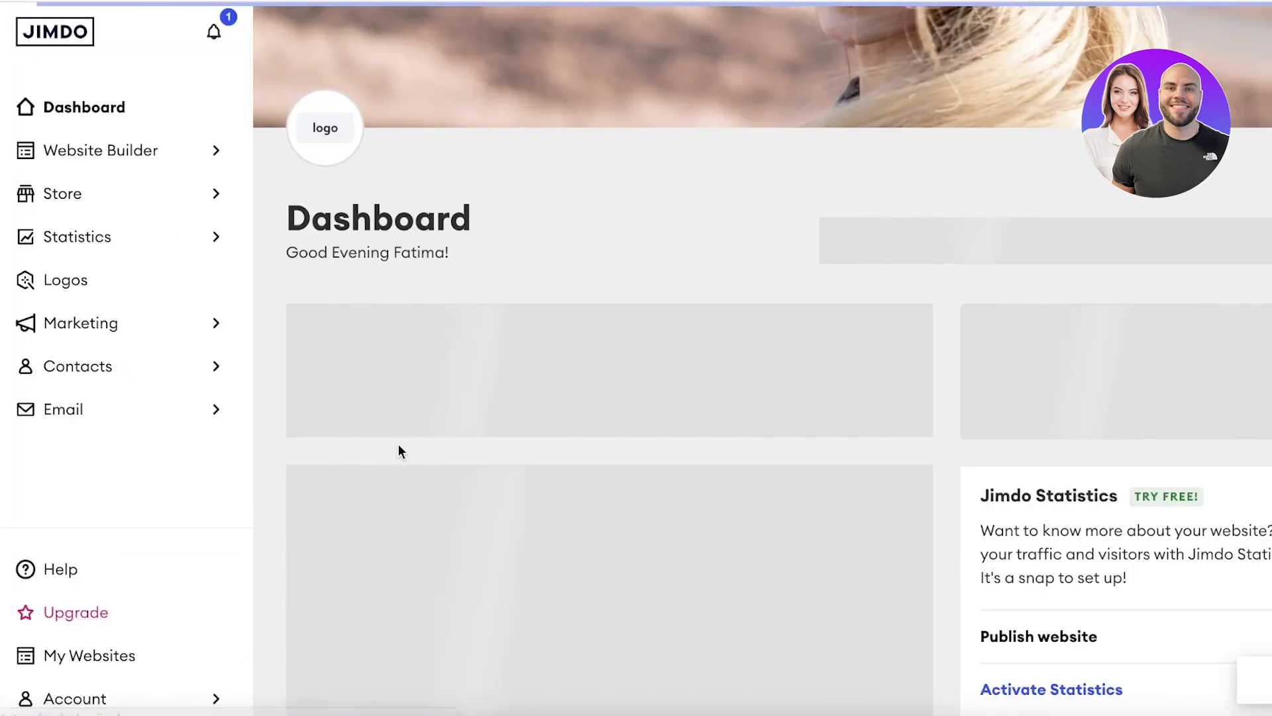
pyautogui.scroll(-5, 245, 298)
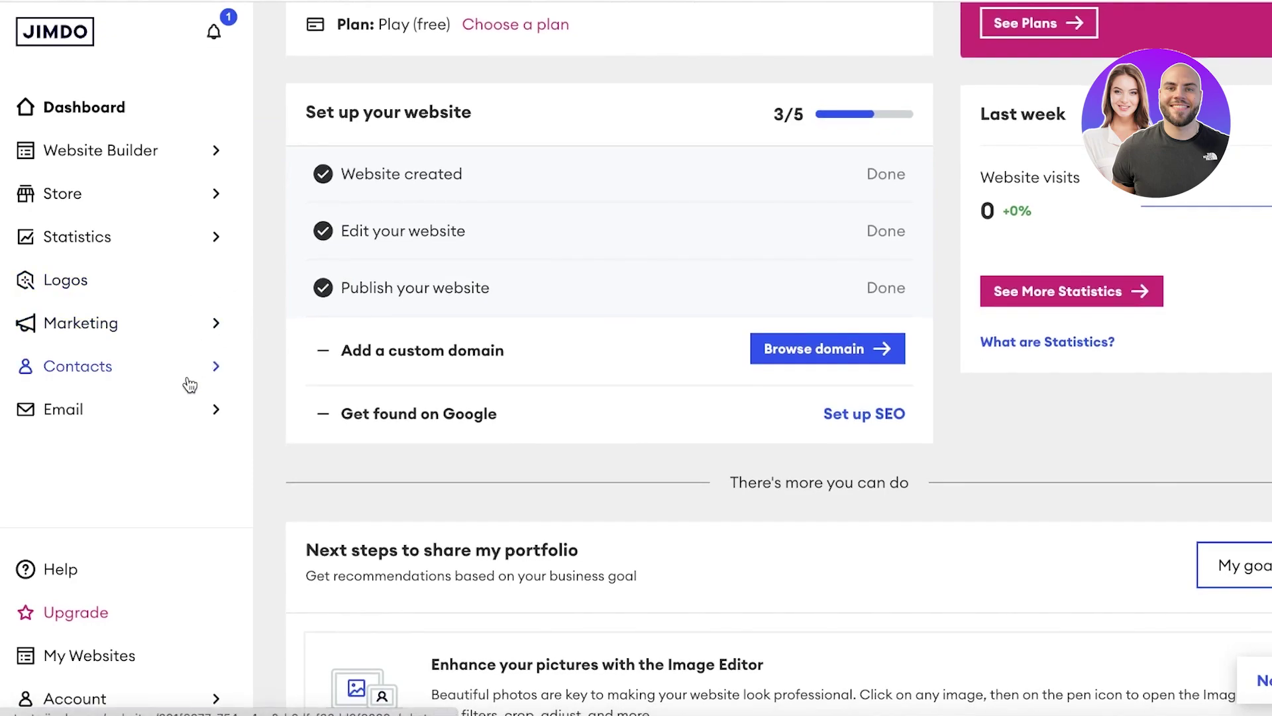
pyautogui.scroll(-5, 732, 327)
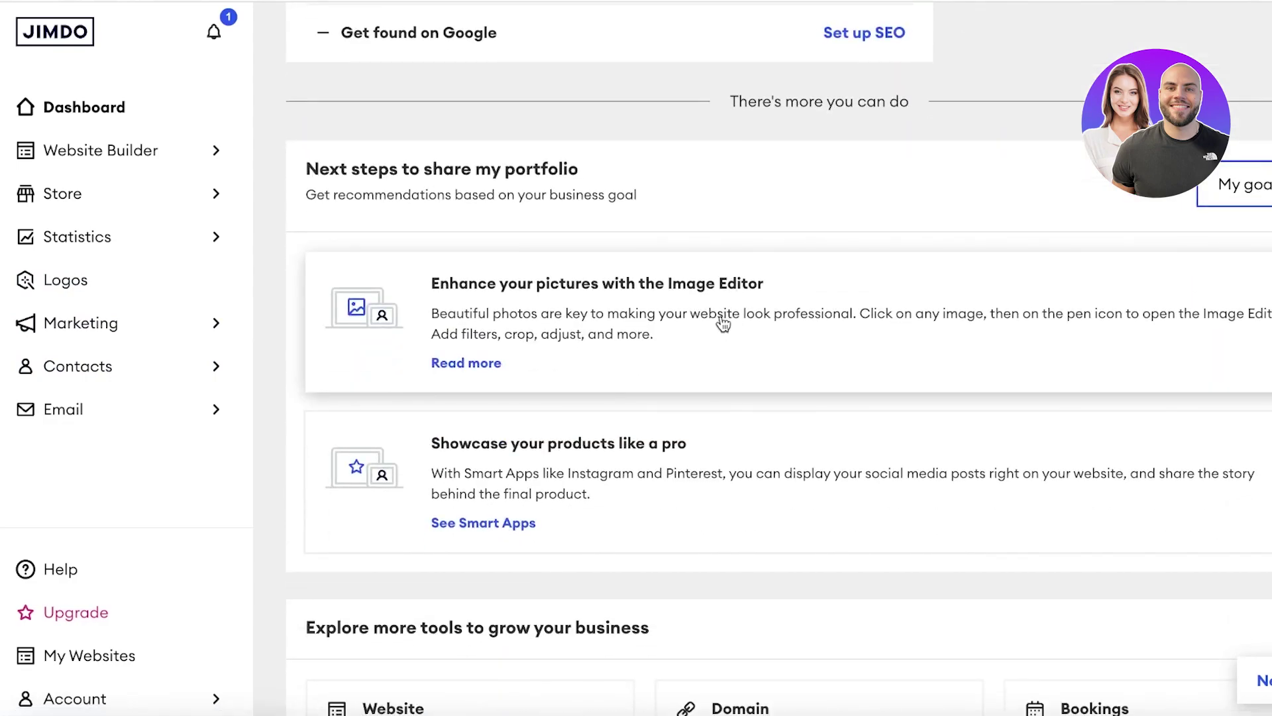
pyautogui.scroll(5, 703, 324)
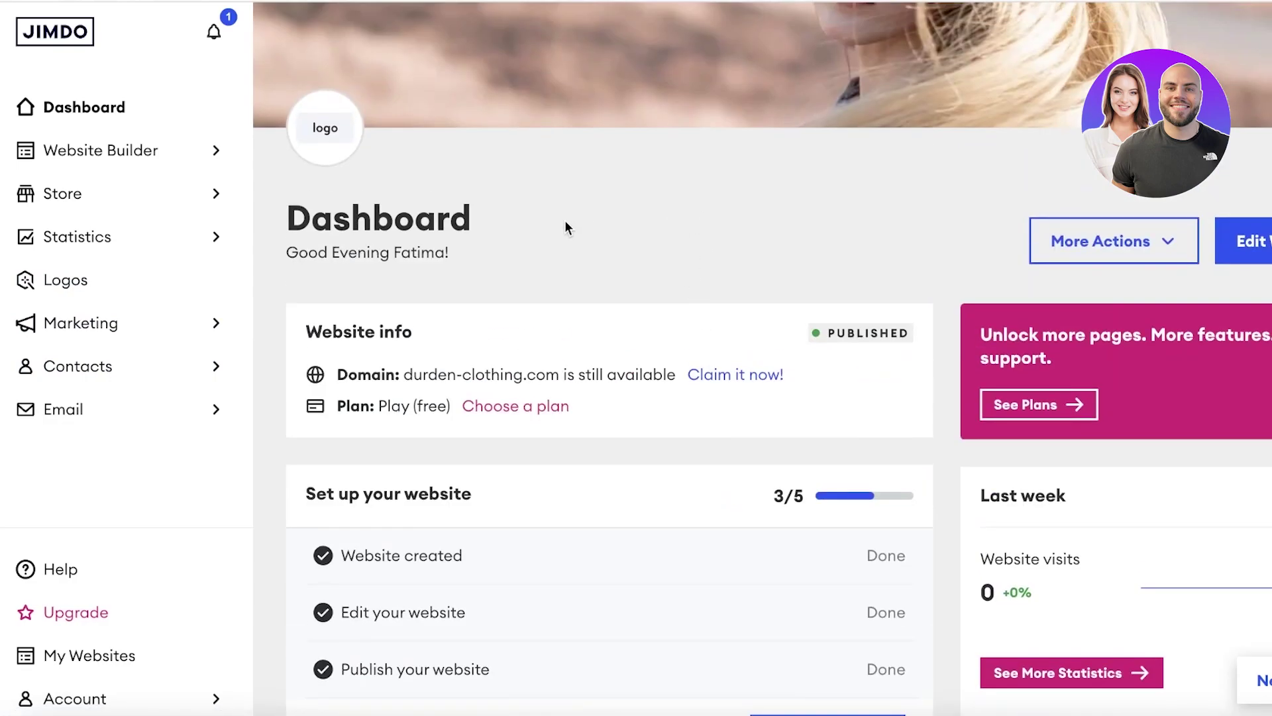